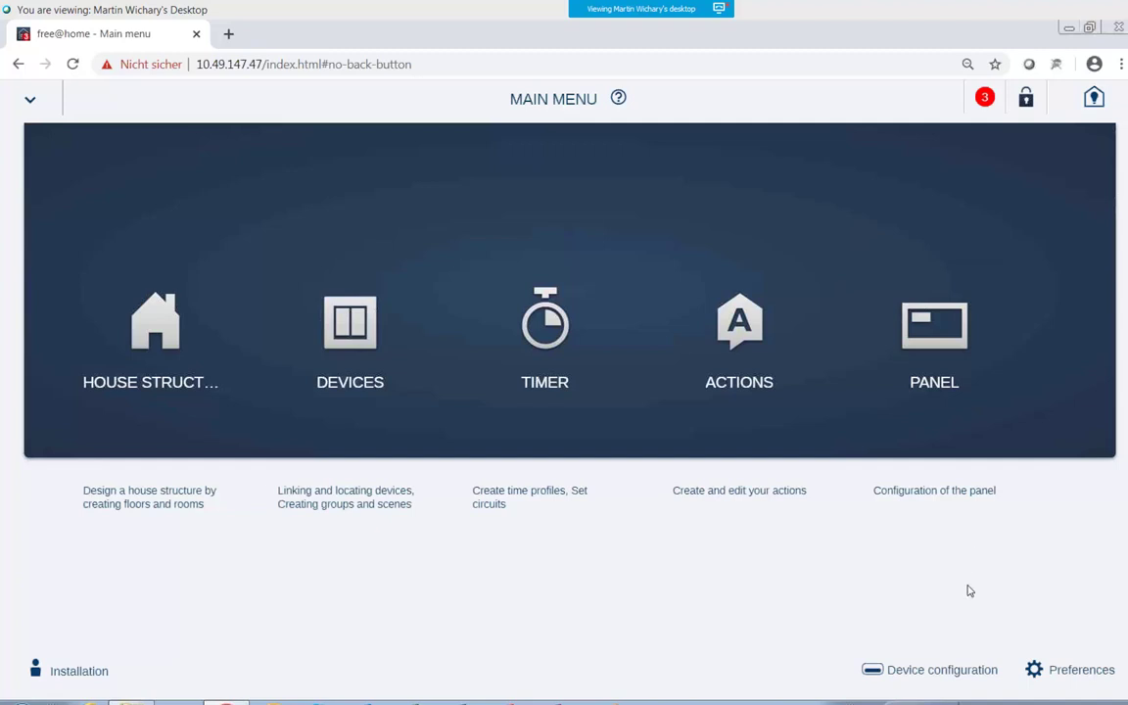
{"action": "left_click", "coordinate": [1075, 672]}
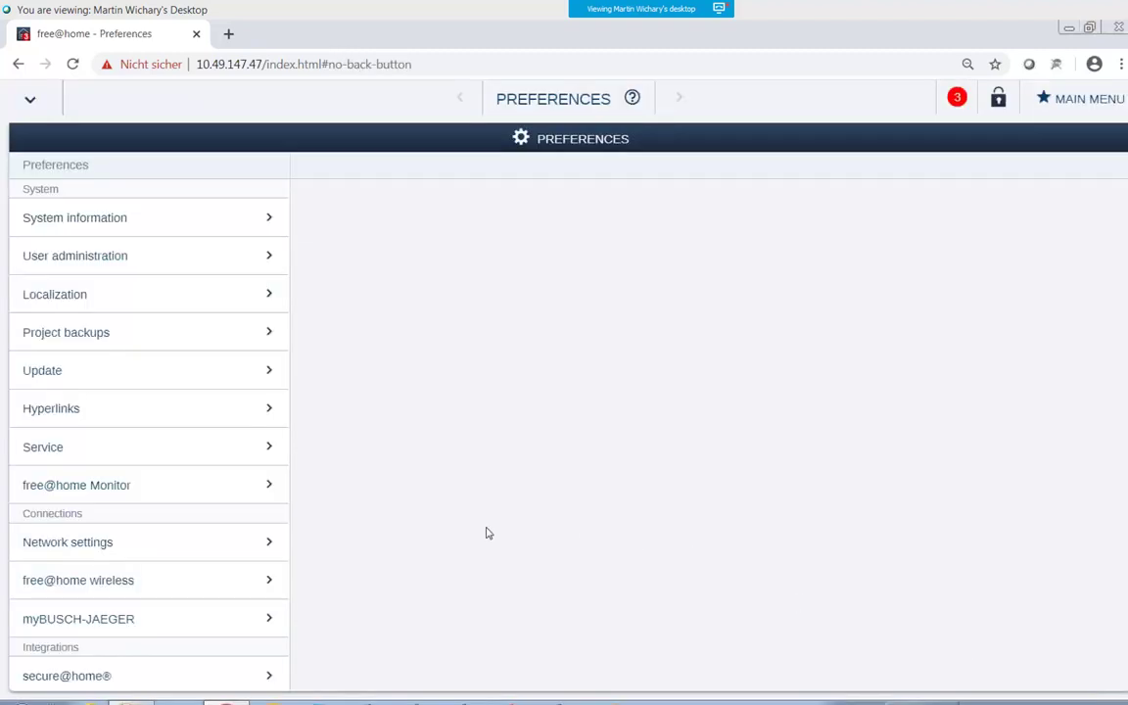
{"action": "scroll", "coordinate": [203, 460], "scroll_direction": "down", "scroll_amount": 1}
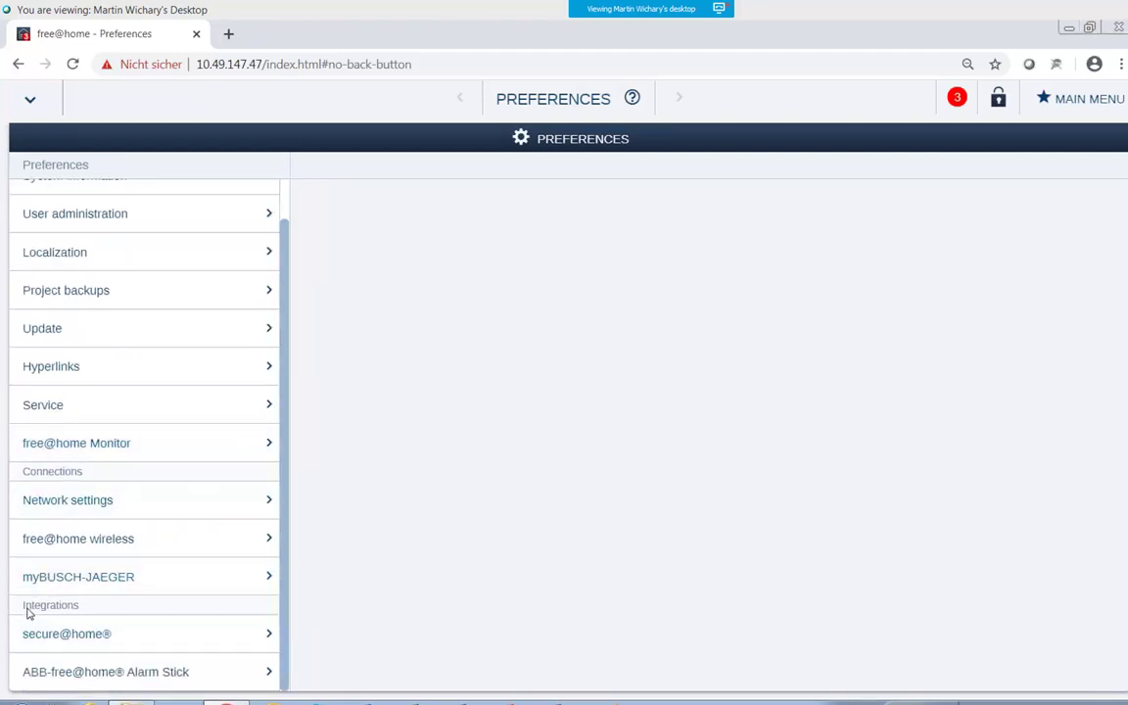
{"action": "left_click", "coordinate": [94, 639]}
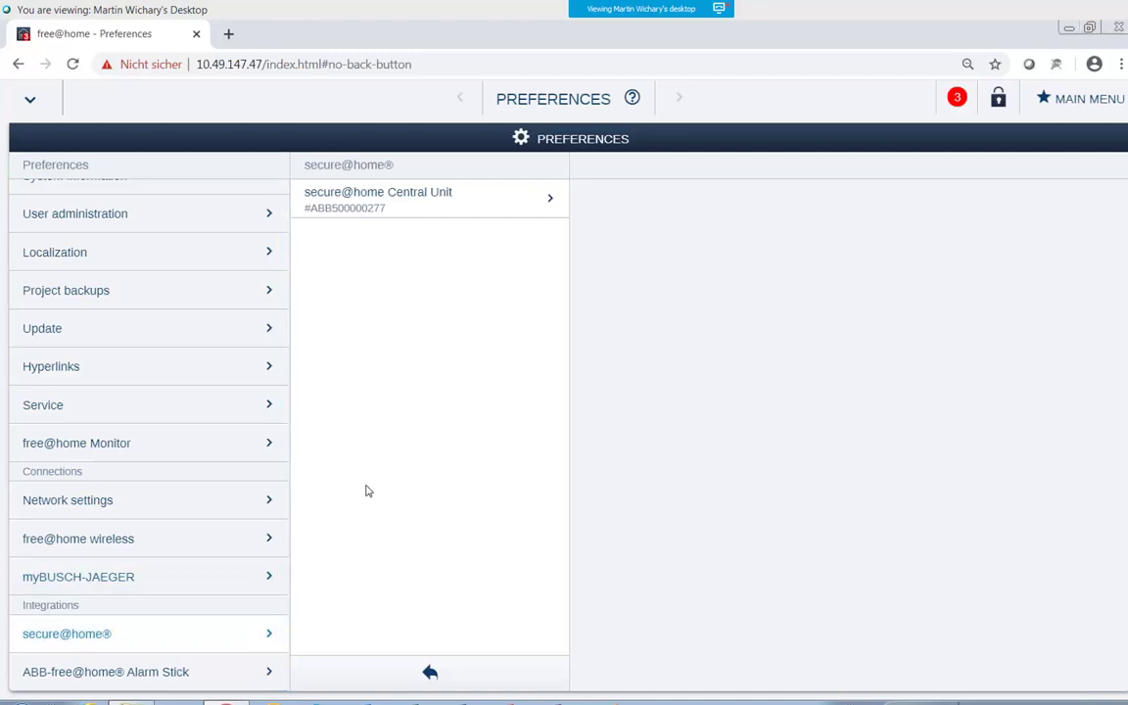
{"action": "left_click", "coordinate": [399, 205]}
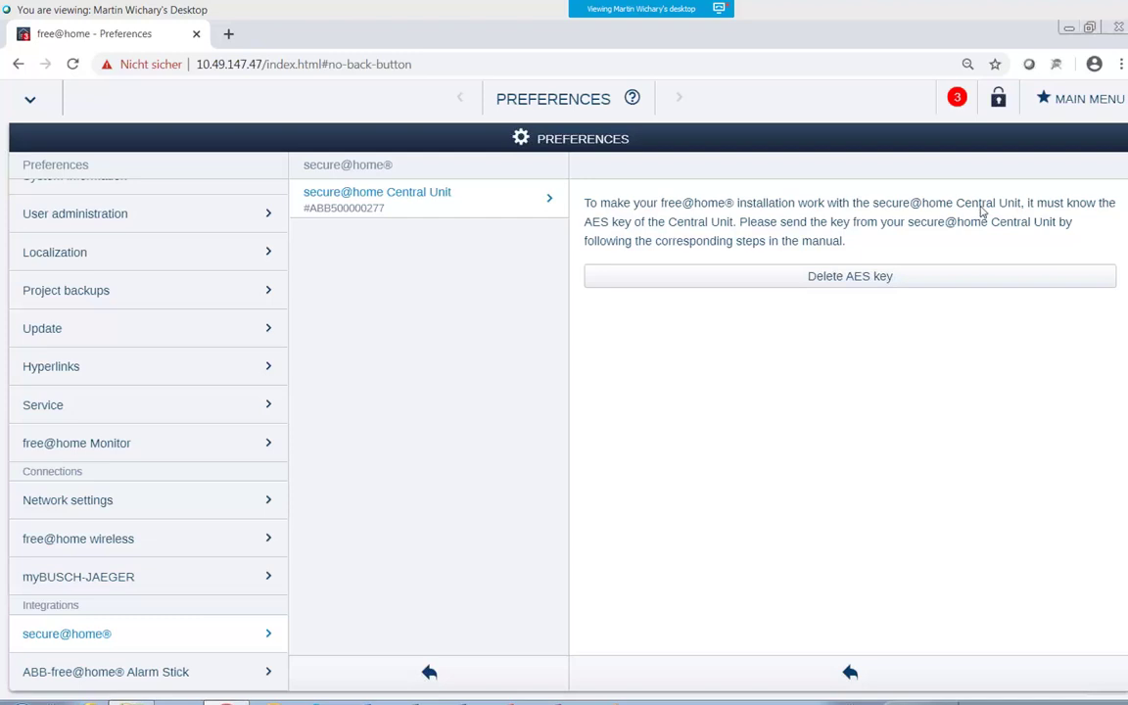
{"action": "left_click", "coordinate": [1079, 103]}
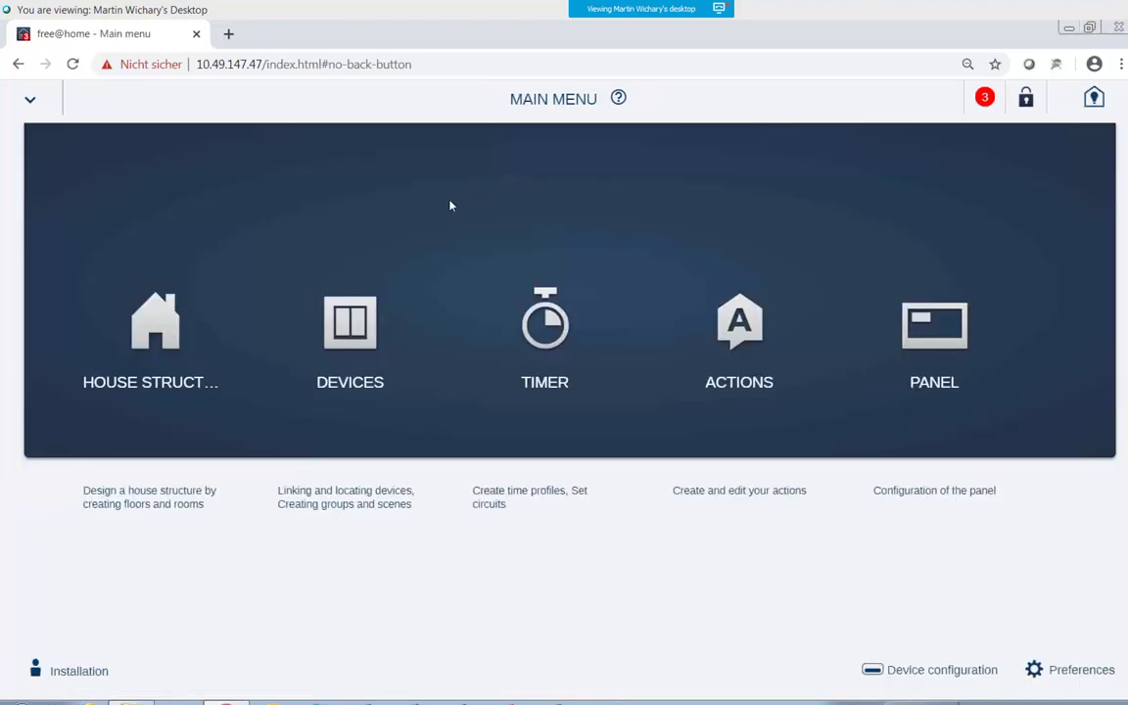
Show the Ground floor plan with the Hall's devices and the secure@home sensors ready to place.
{"action": "left_click", "coordinate": [353, 338]}
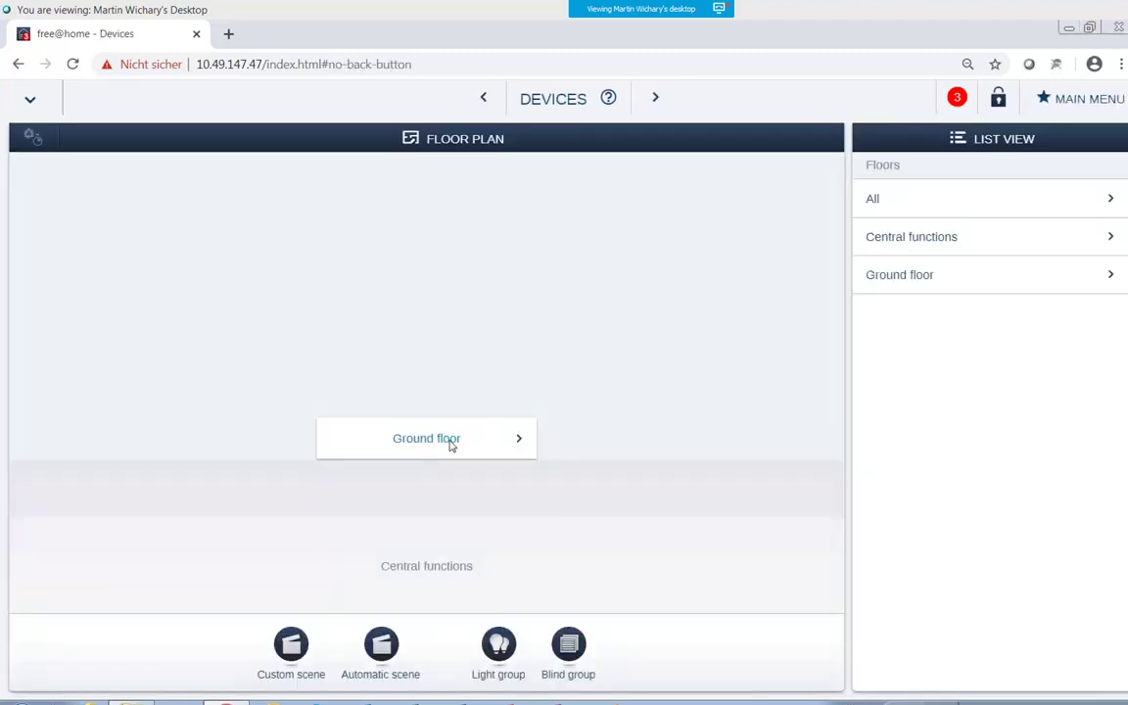
{"action": "left_click", "coordinate": [452, 446]}
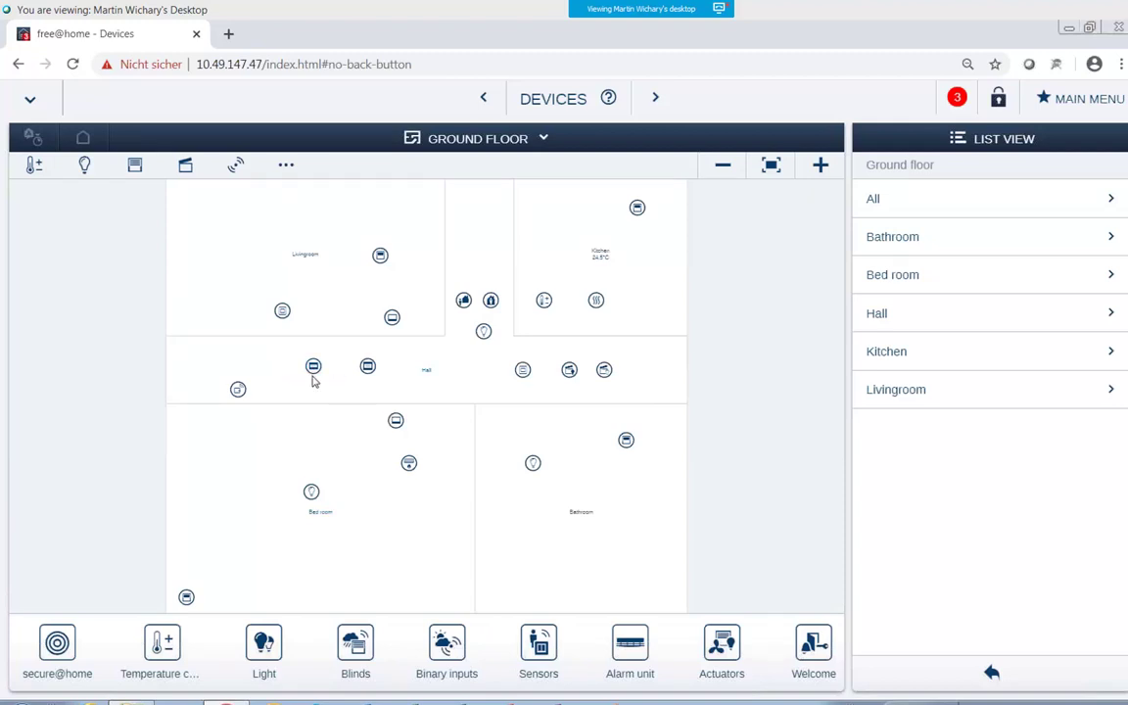
{"action": "left_click", "coordinate": [343, 393]}
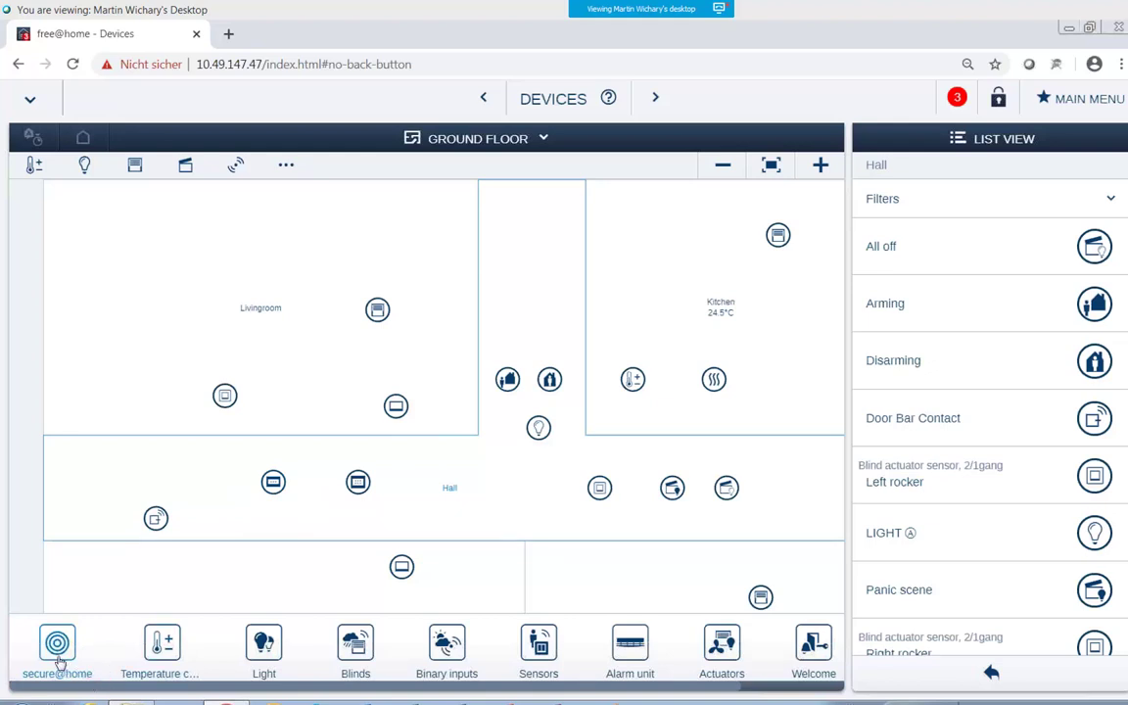
{"action": "left_click", "coordinate": [60, 663]}
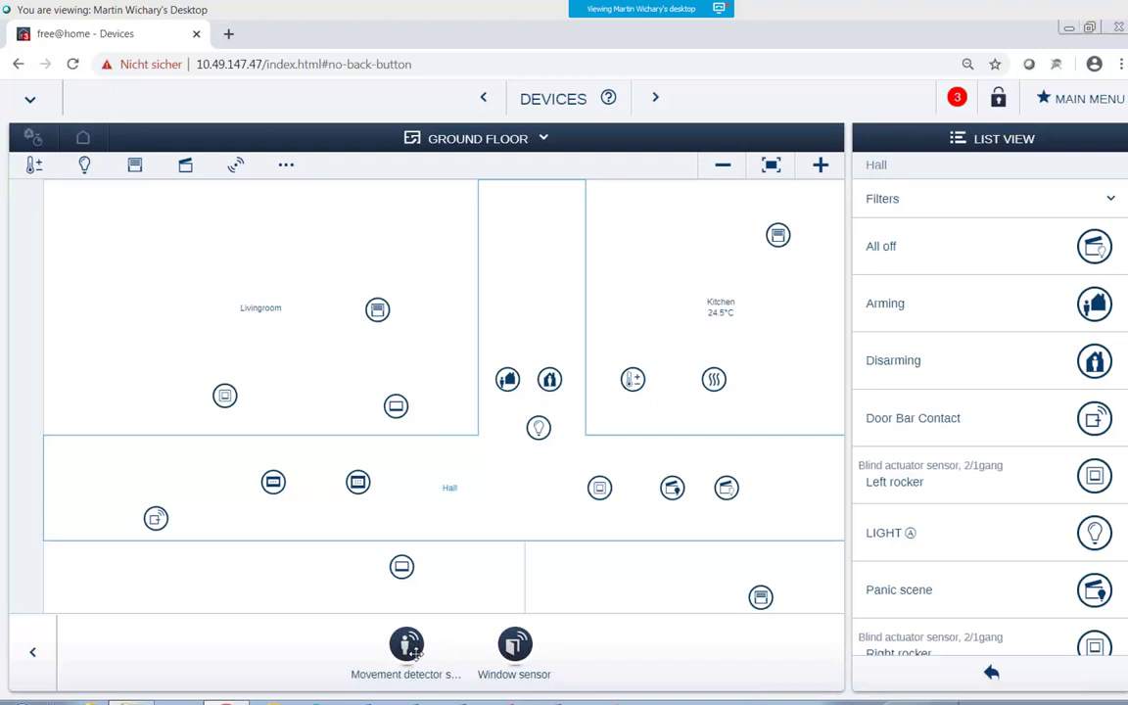
Place the movement detector in the Hall as the CPZ Mov.DetectorHall channel.
{"action": "left_click_drag", "start_coordinate": [415, 653], "coordinate": [156, 466]}
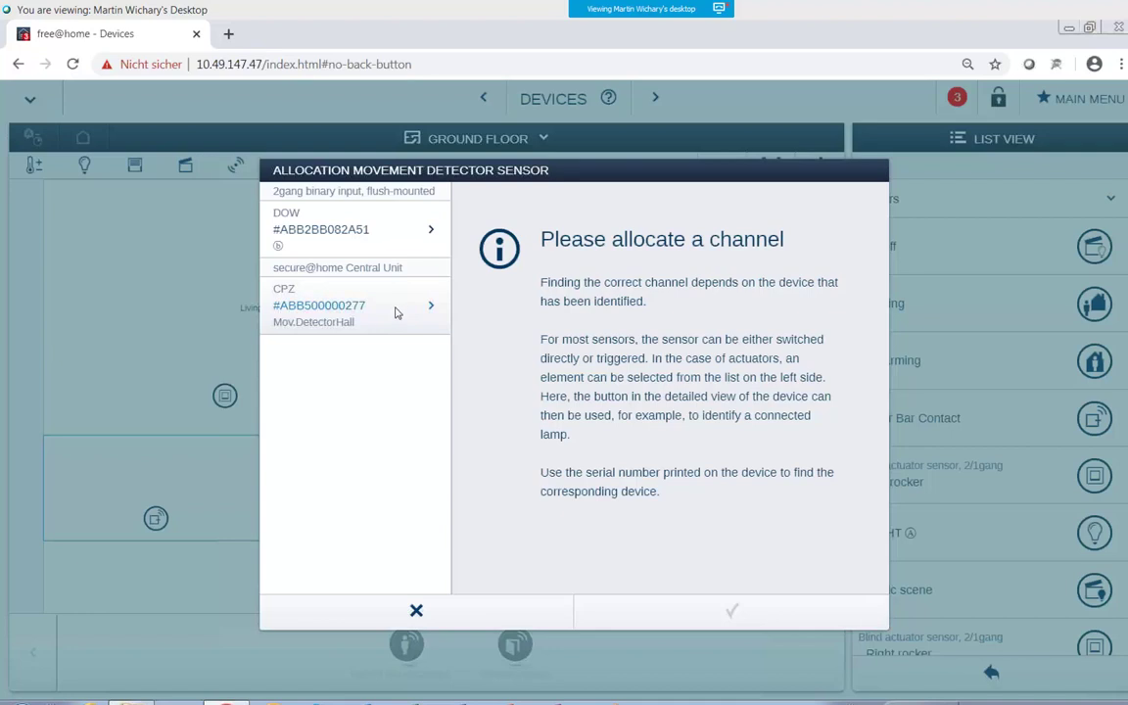
{"action": "left_click", "coordinate": [390, 310]}
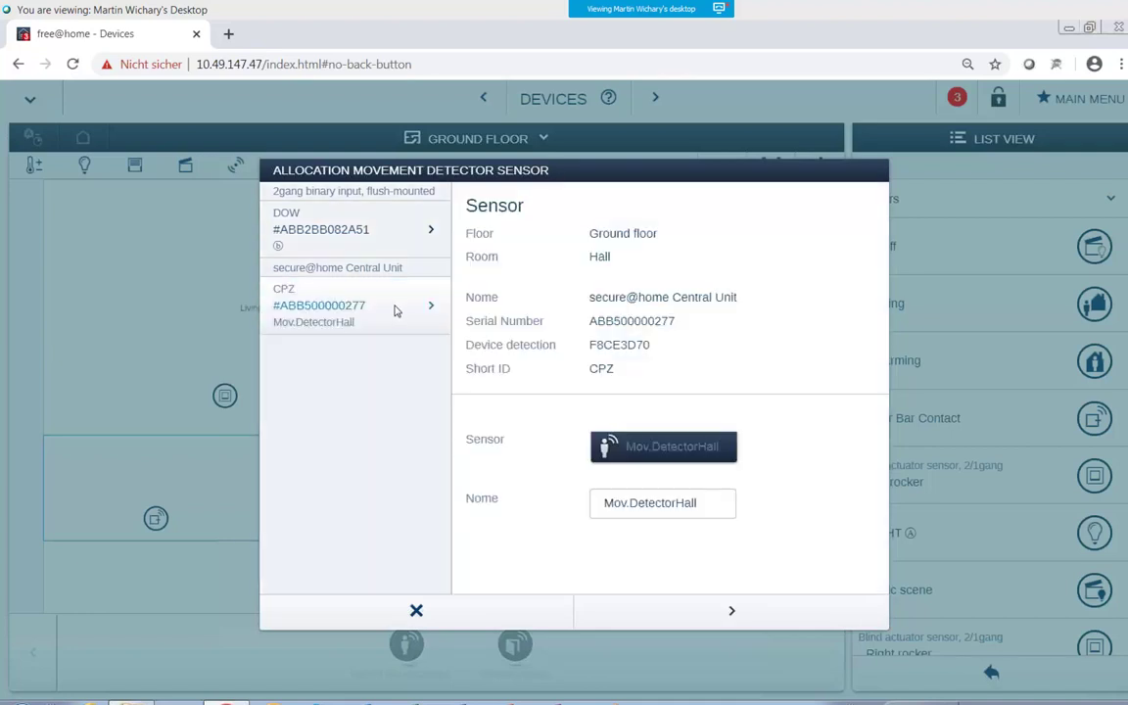
{"action": "left_click", "coordinate": [700, 619]}
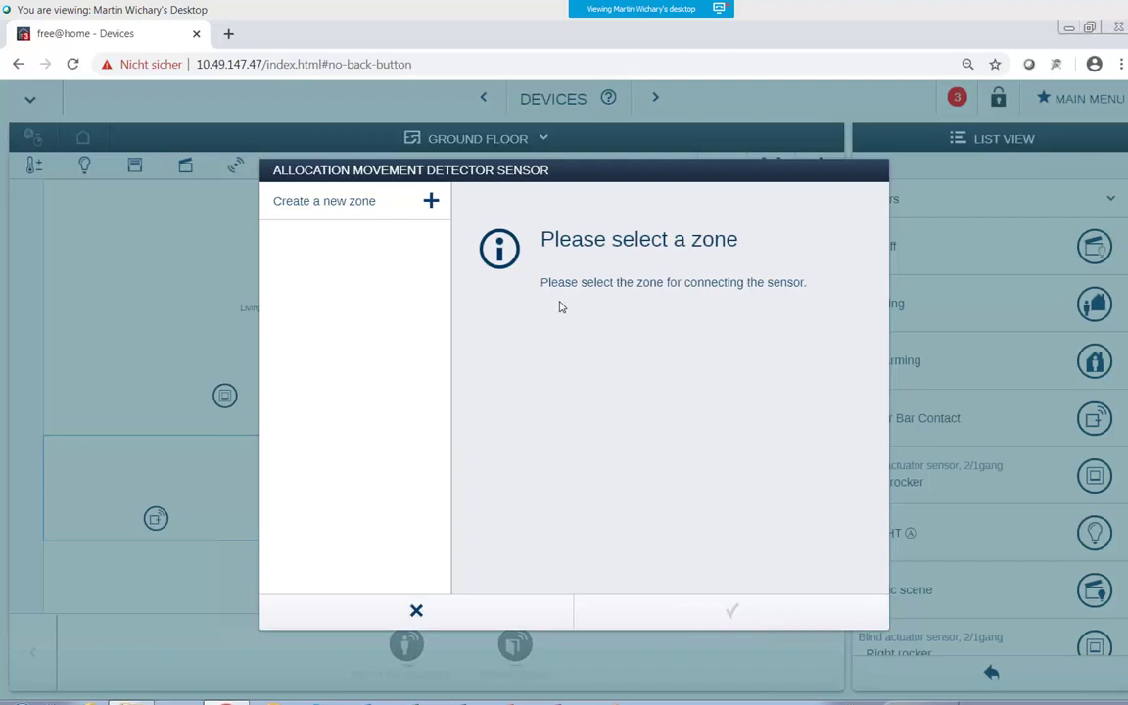
Create a new zone with the installer PIN and allocate the detector to Zone A.
{"action": "left_click", "coordinate": [349, 201]}
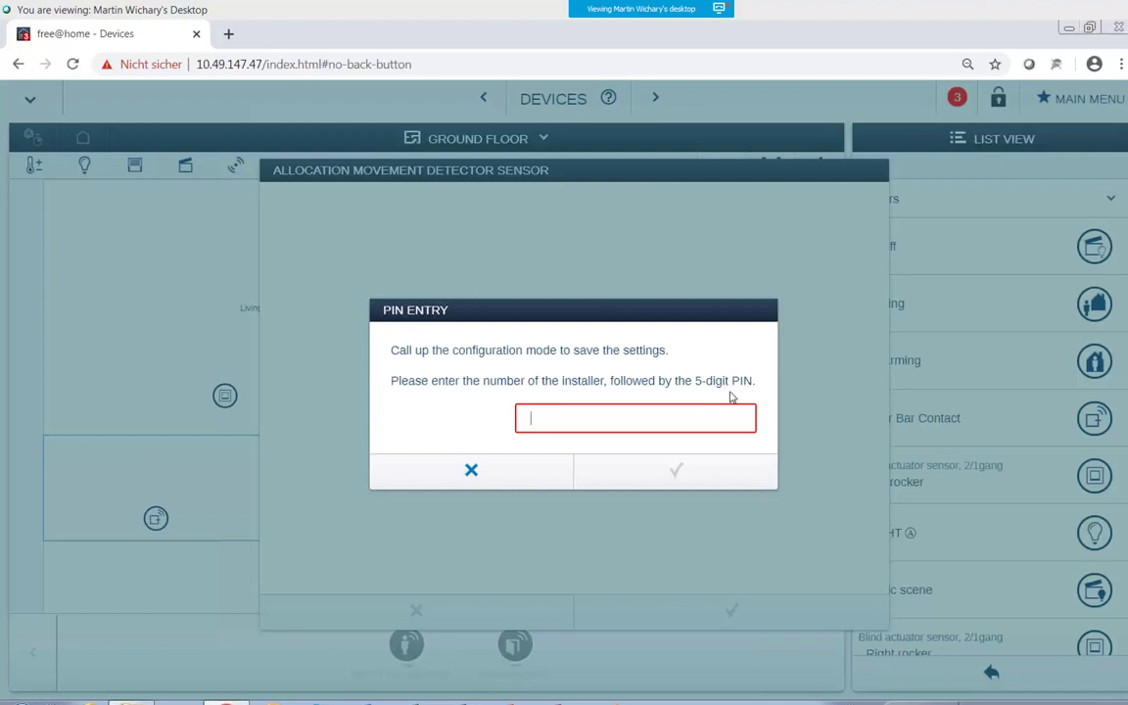
{"action": "left_click", "coordinate": [673, 408]}
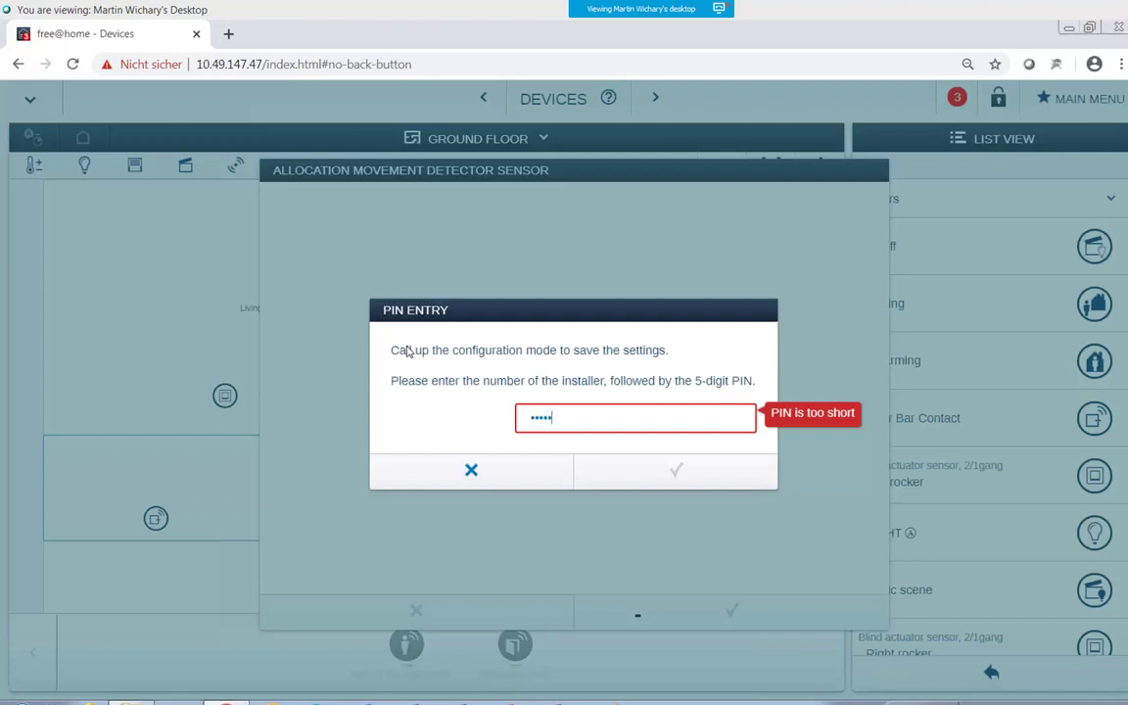
{"action": "type", "text": "1"}
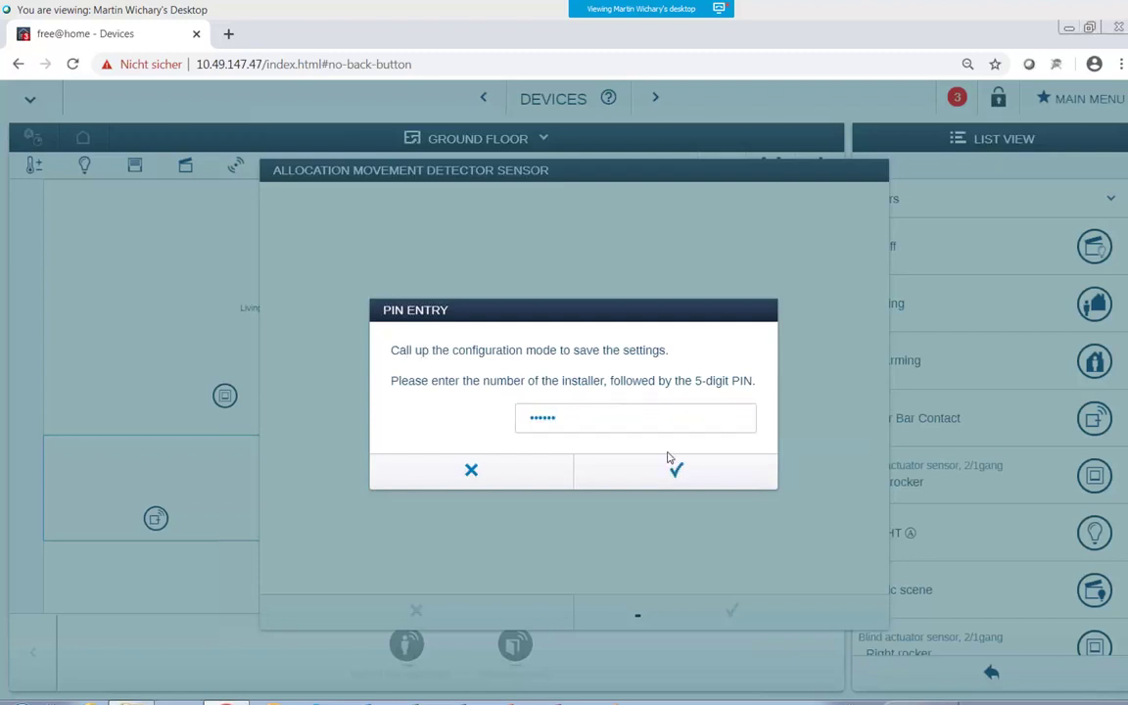
{"action": "left_click", "coordinate": [661, 474]}
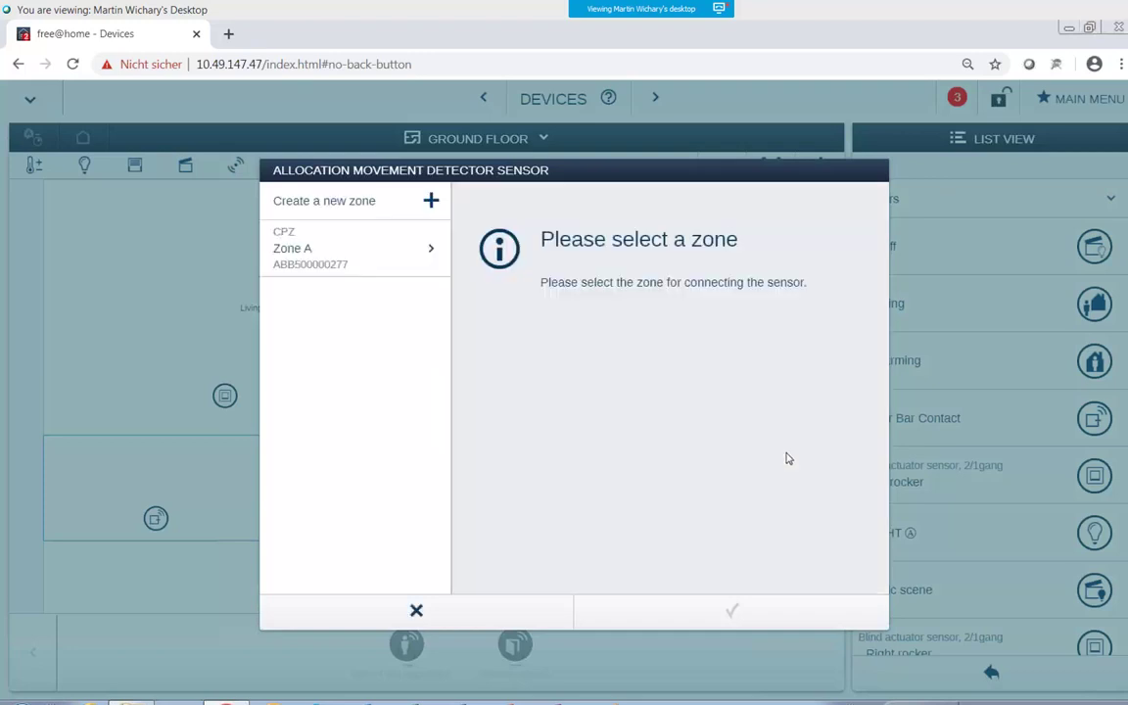
{"action": "left_click", "coordinate": [298, 252]}
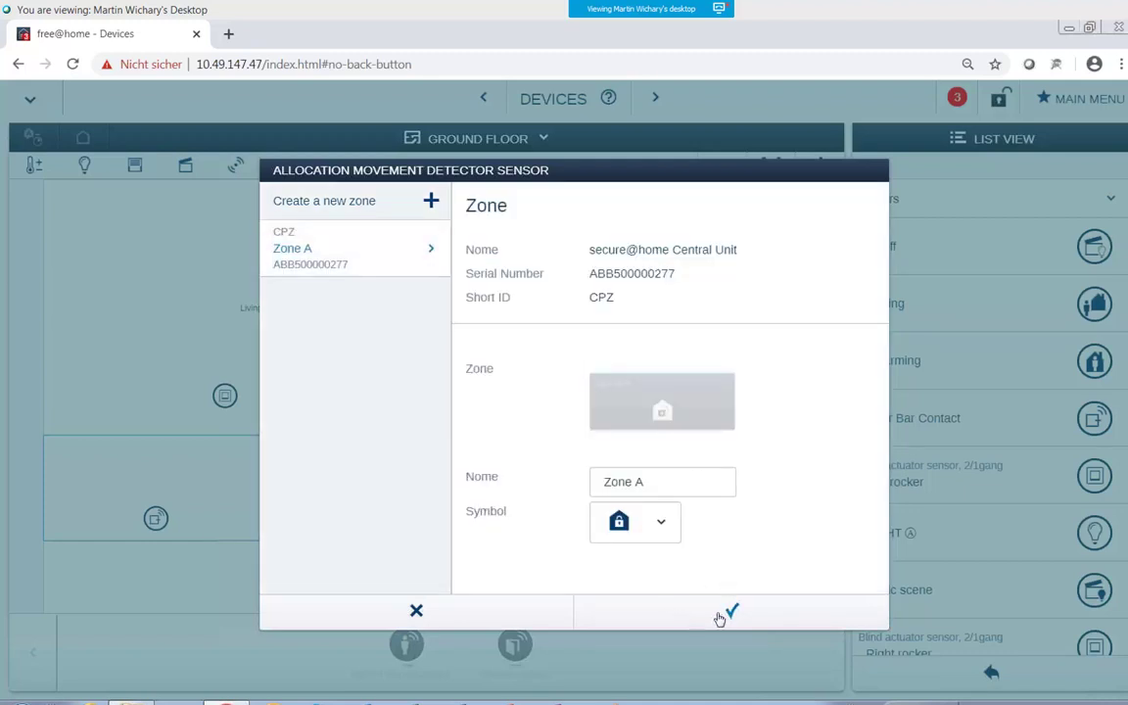
{"action": "left_click", "coordinate": [725, 613]}
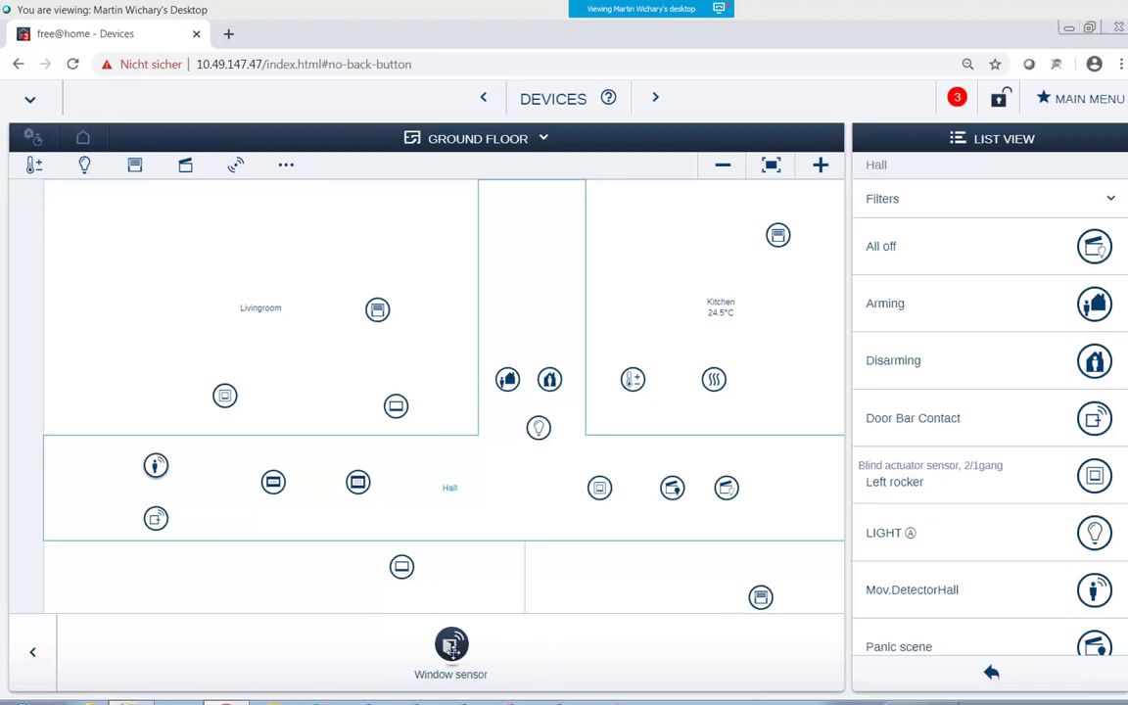
Place the window sensor in the Livingroom as CPZ Contact Balcony, allocated to new Zone B.
{"action": "left_click_drag", "start_coordinate": [469, 649], "coordinate": [285, 231]}
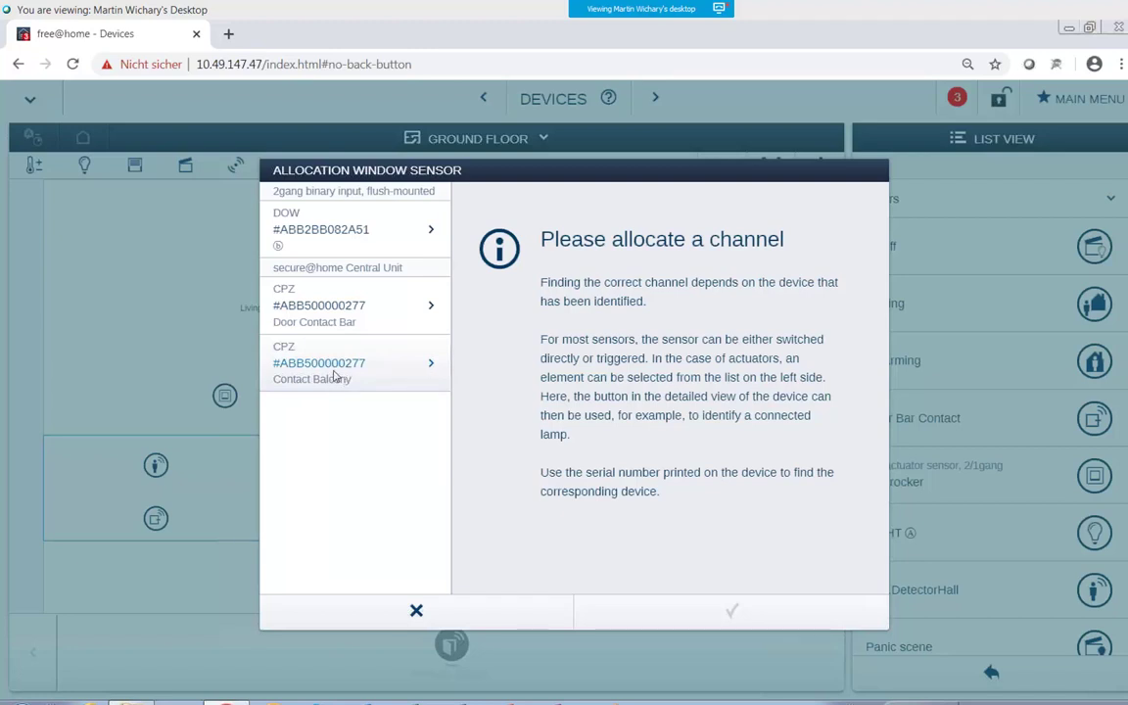
{"action": "left_click", "coordinate": [304, 370]}
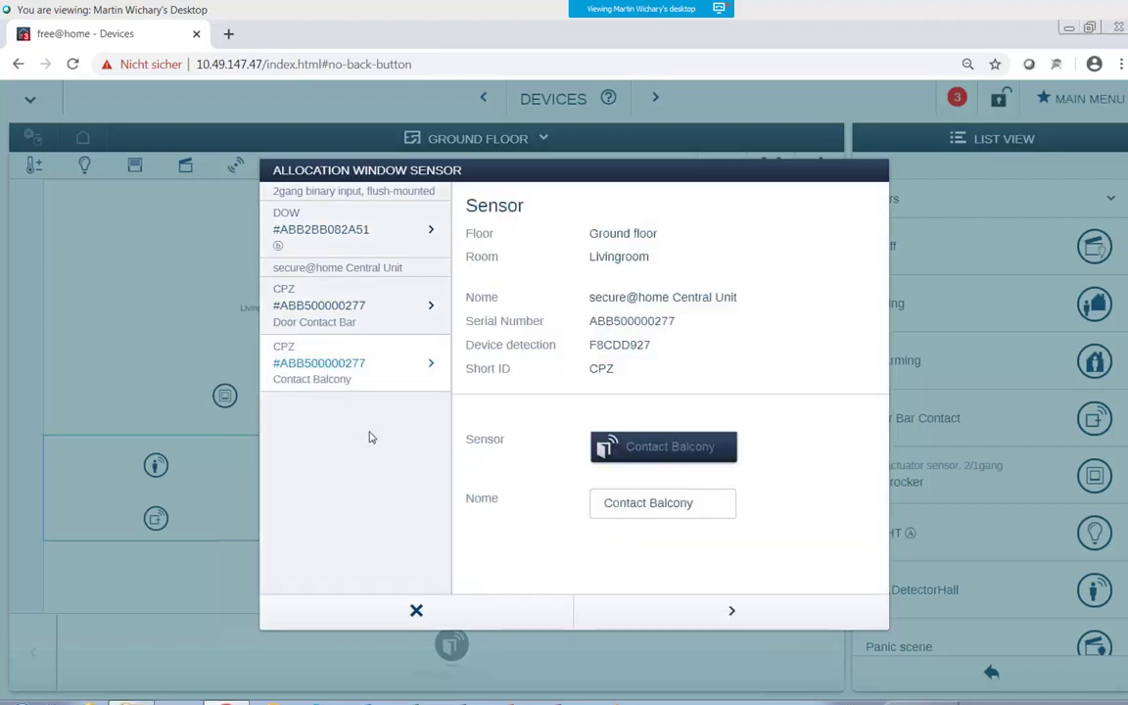
{"action": "left_click", "coordinate": [726, 611]}
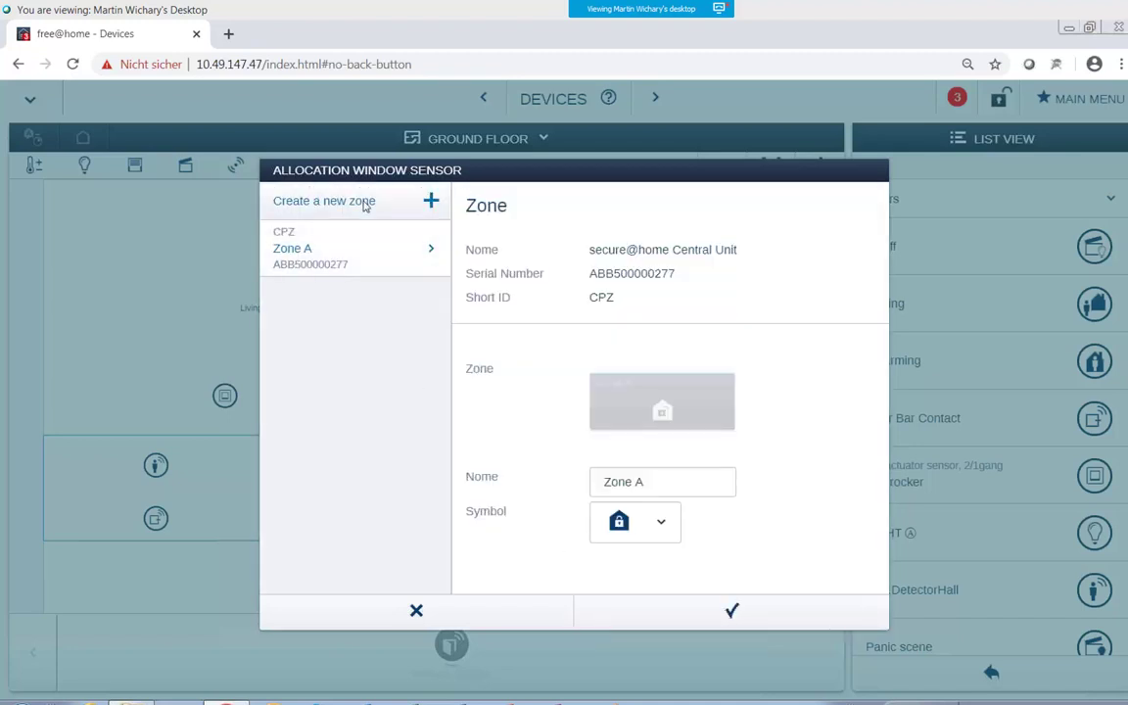
{"action": "left_click", "coordinate": [365, 208]}
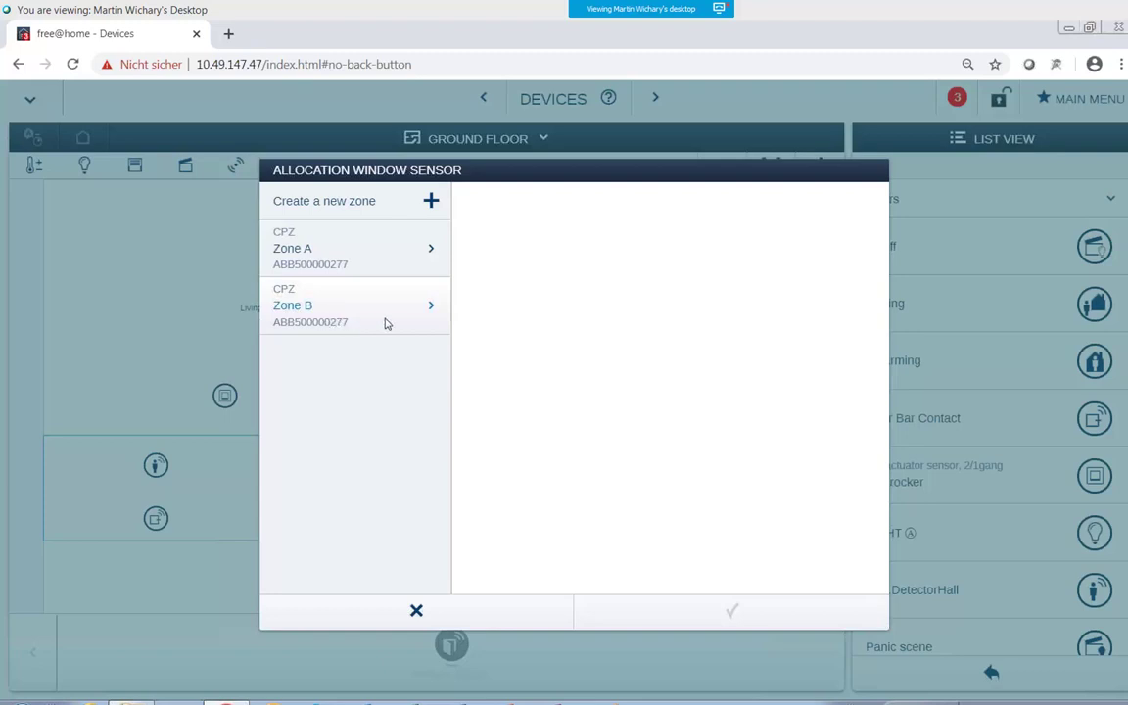
{"action": "left_click", "coordinate": [348, 316]}
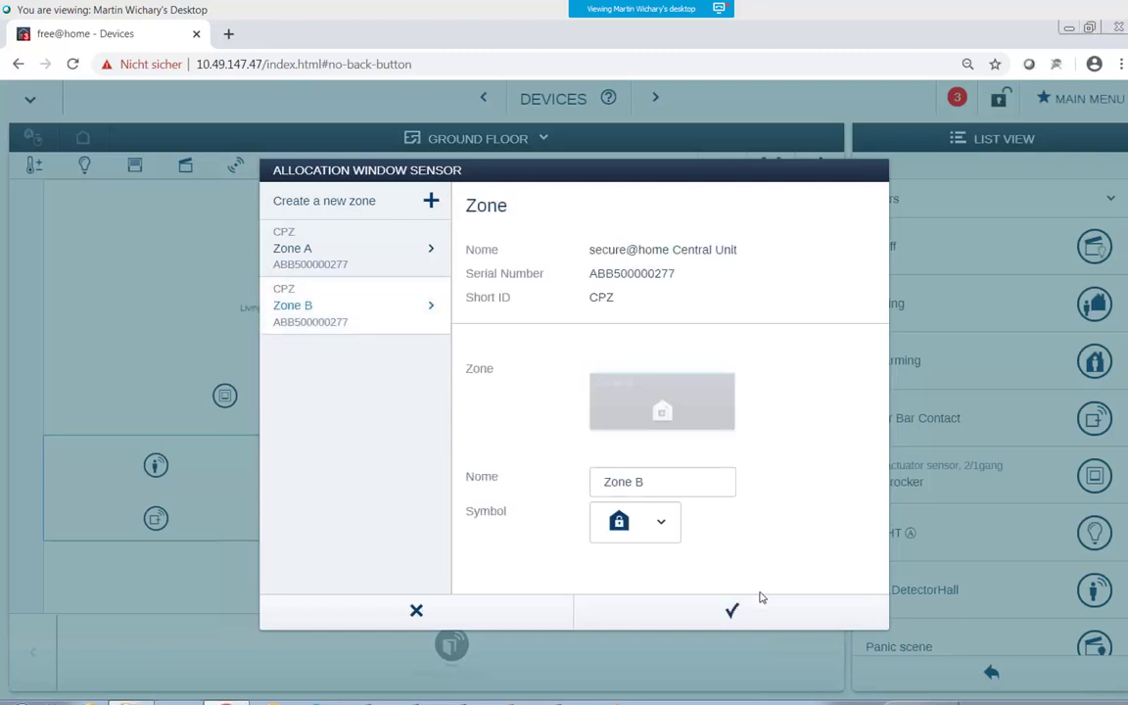
{"action": "left_click", "coordinate": [734, 612]}
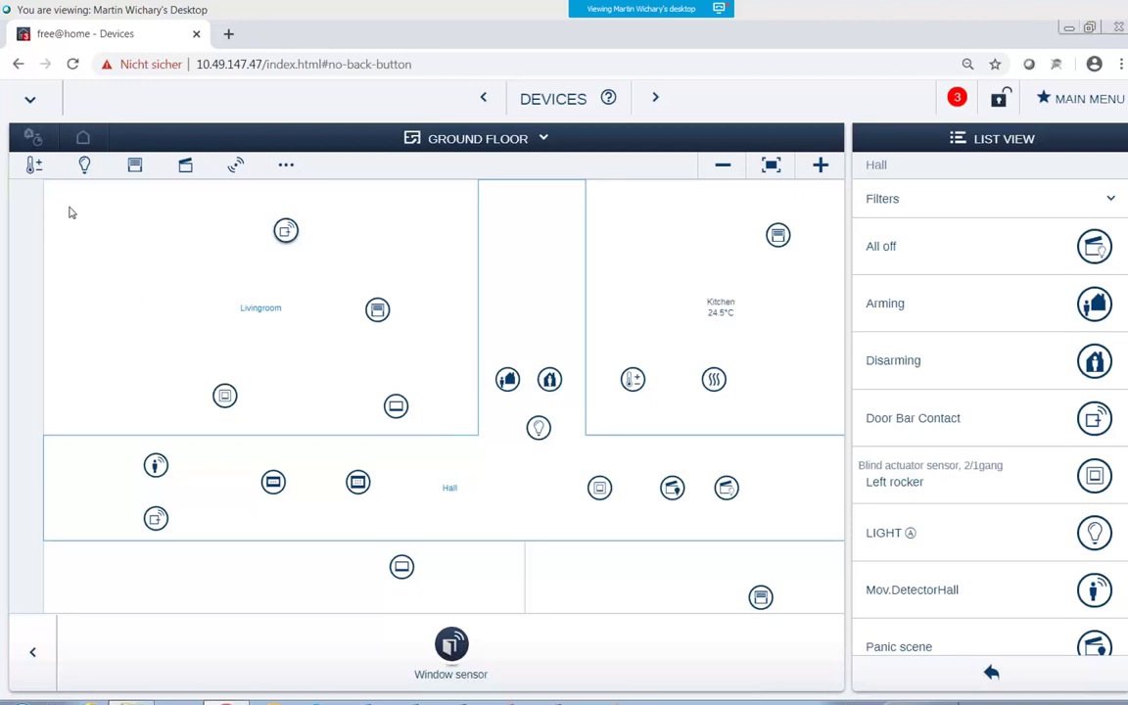
Show the overview listing Global zone, Safety, Zone A and Zone B.
{"action": "left_click", "coordinate": [34, 140]}
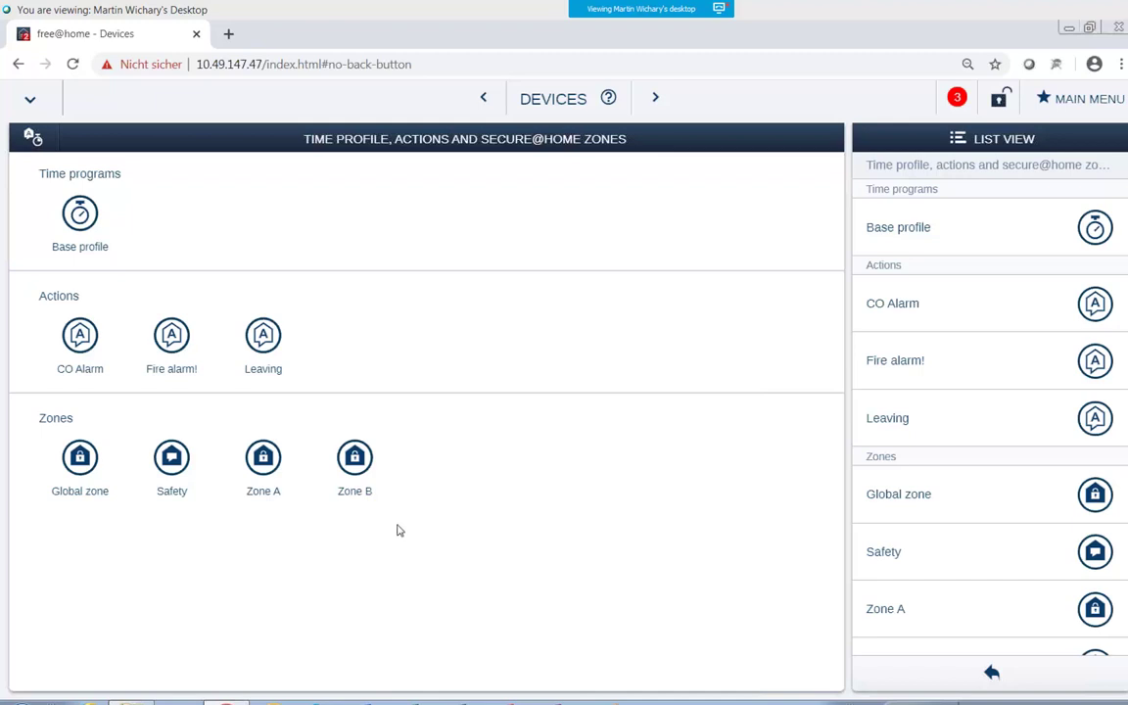
Review Zone B's settings (all three arming modes, 0 s delay), then close them.
{"action": "left_click", "coordinate": [360, 460]}
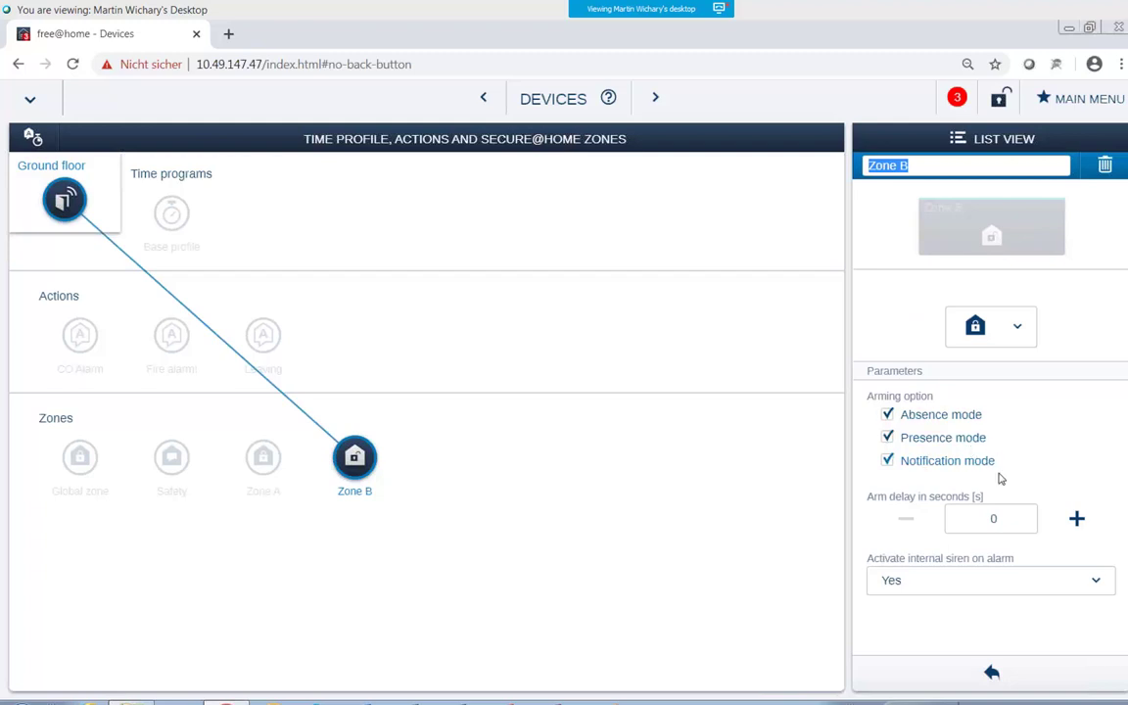
{"action": "left_click", "coordinate": [990, 670]}
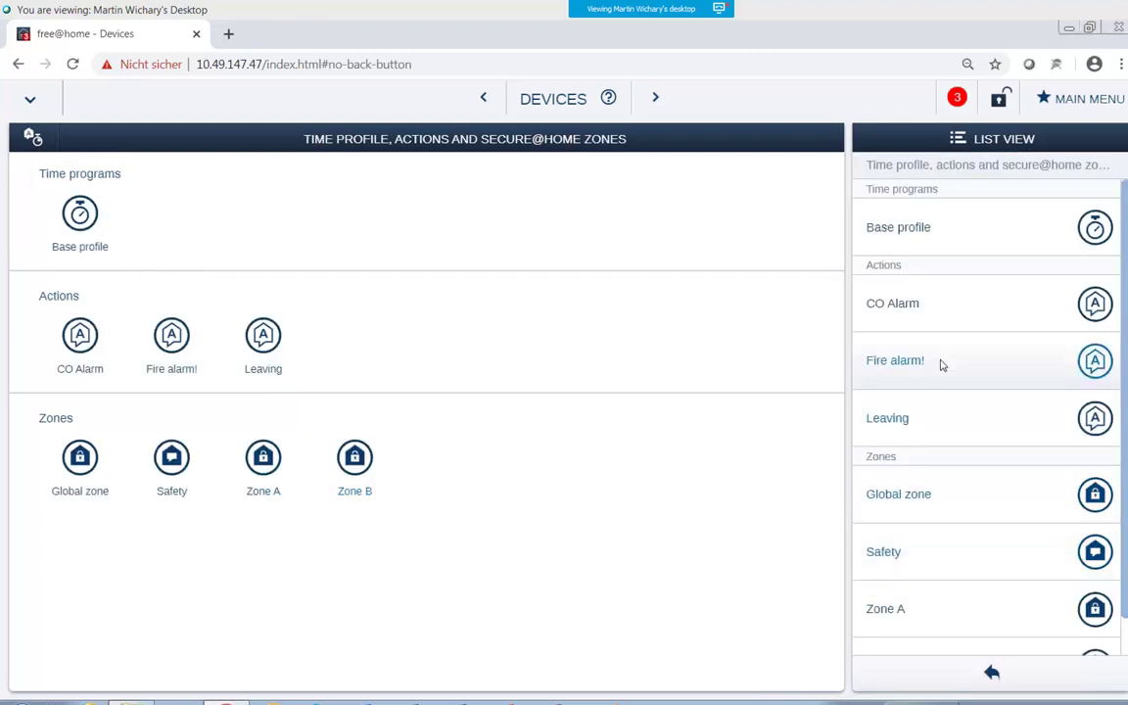
Block the secure@home configuration and end configuration mode using the installer PIN.
{"action": "left_click", "coordinate": [998, 104]}
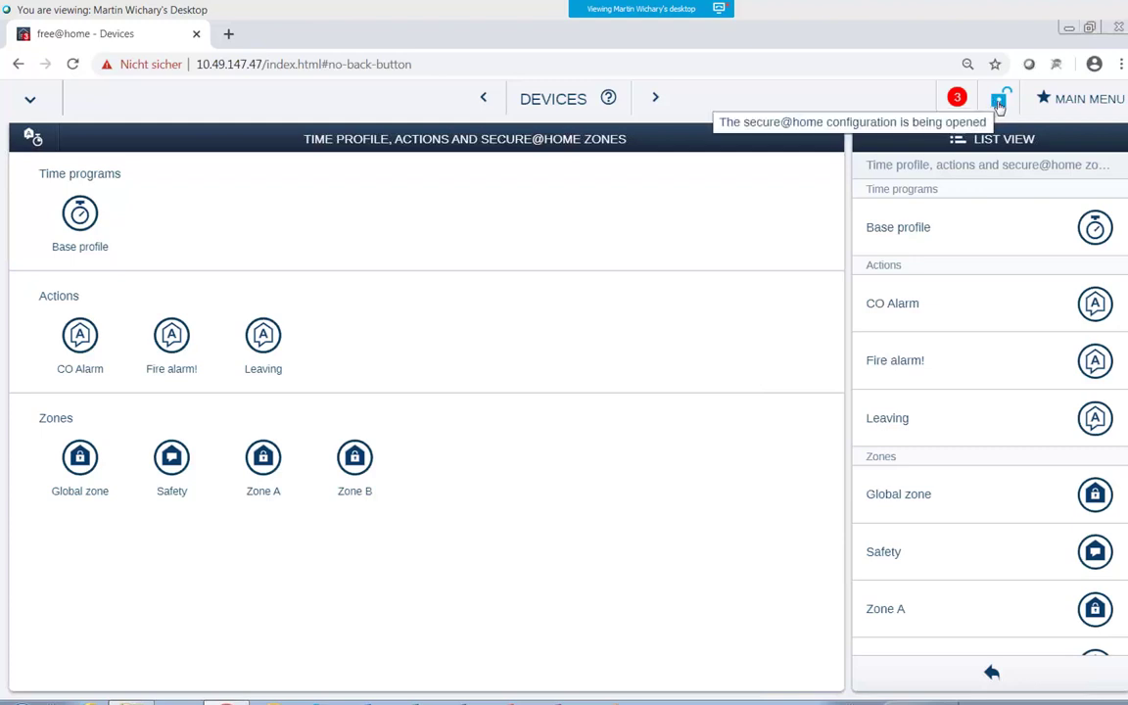
{"action": "left_click", "coordinate": [1001, 101]}
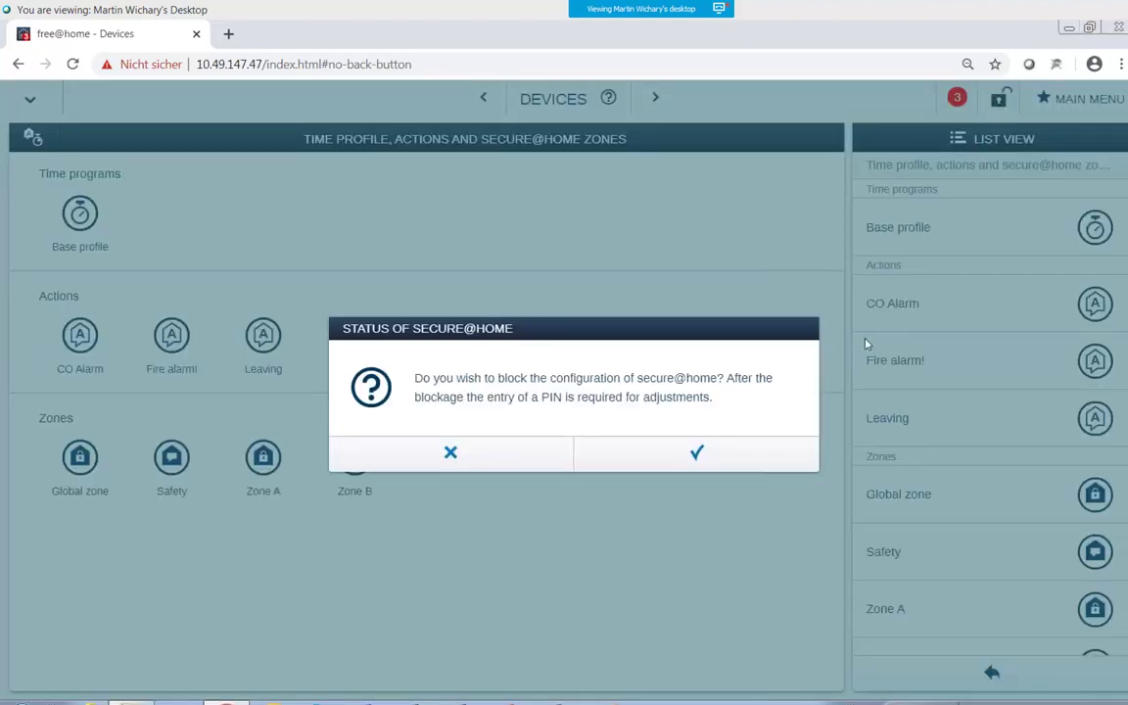
{"action": "left_click", "coordinate": [663, 462]}
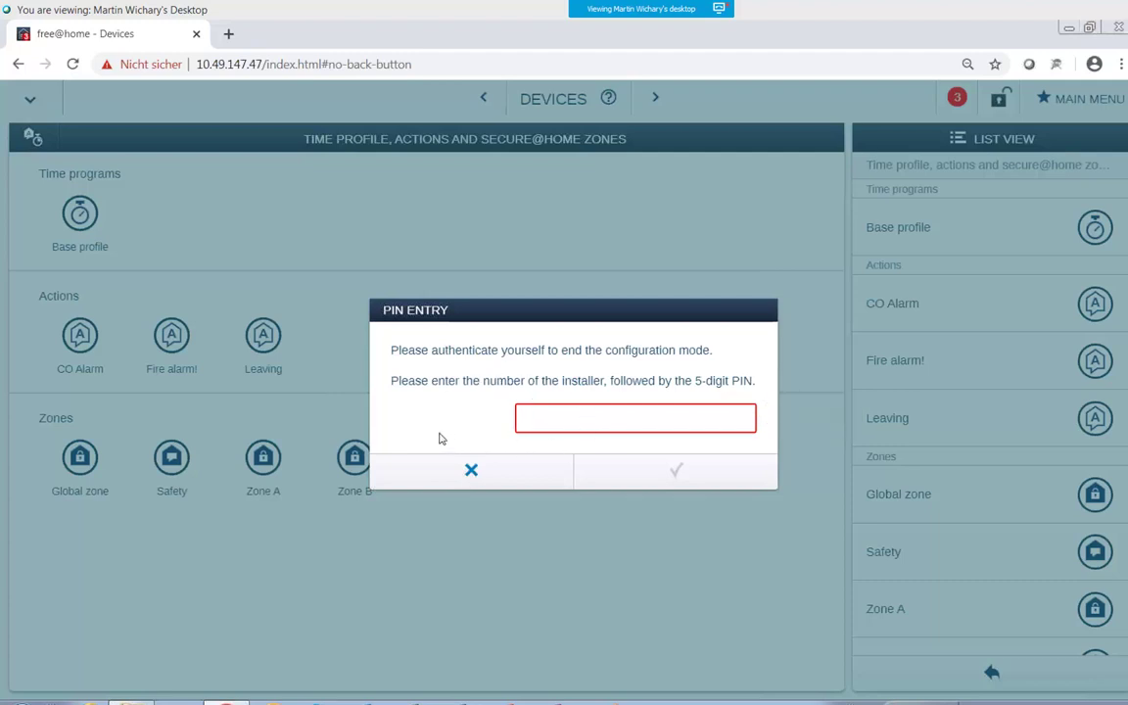
{"action": "type", "text": "••••••"}
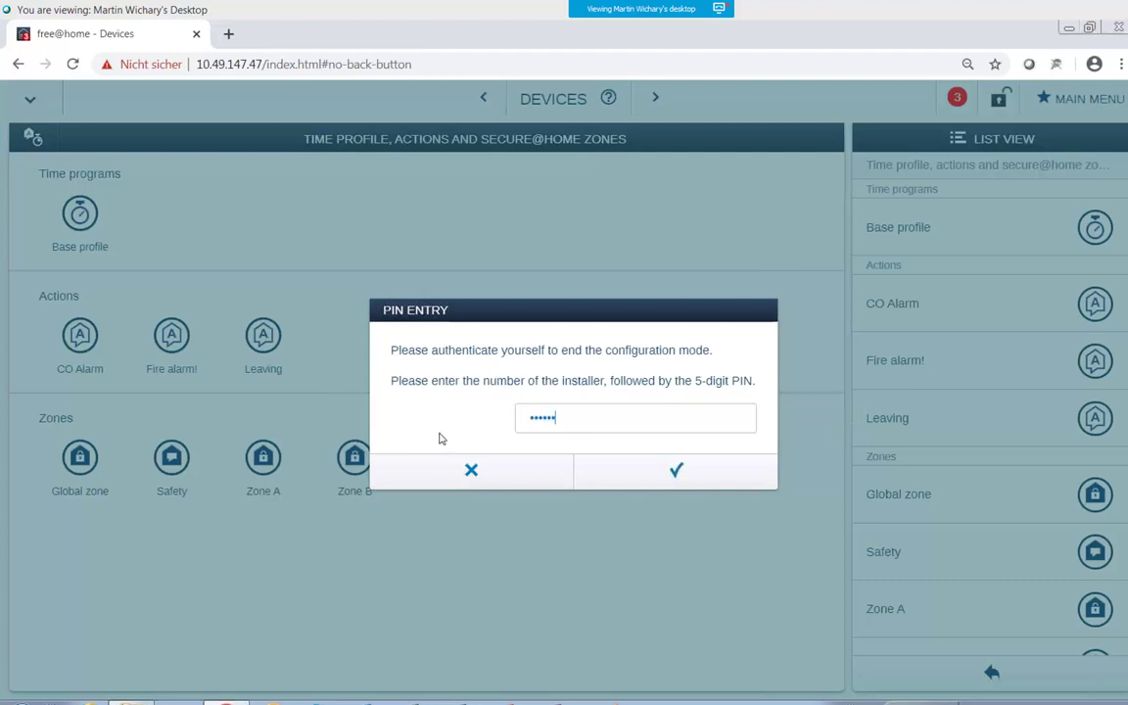
{"action": "left_click", "coordinate": [674, 472]}
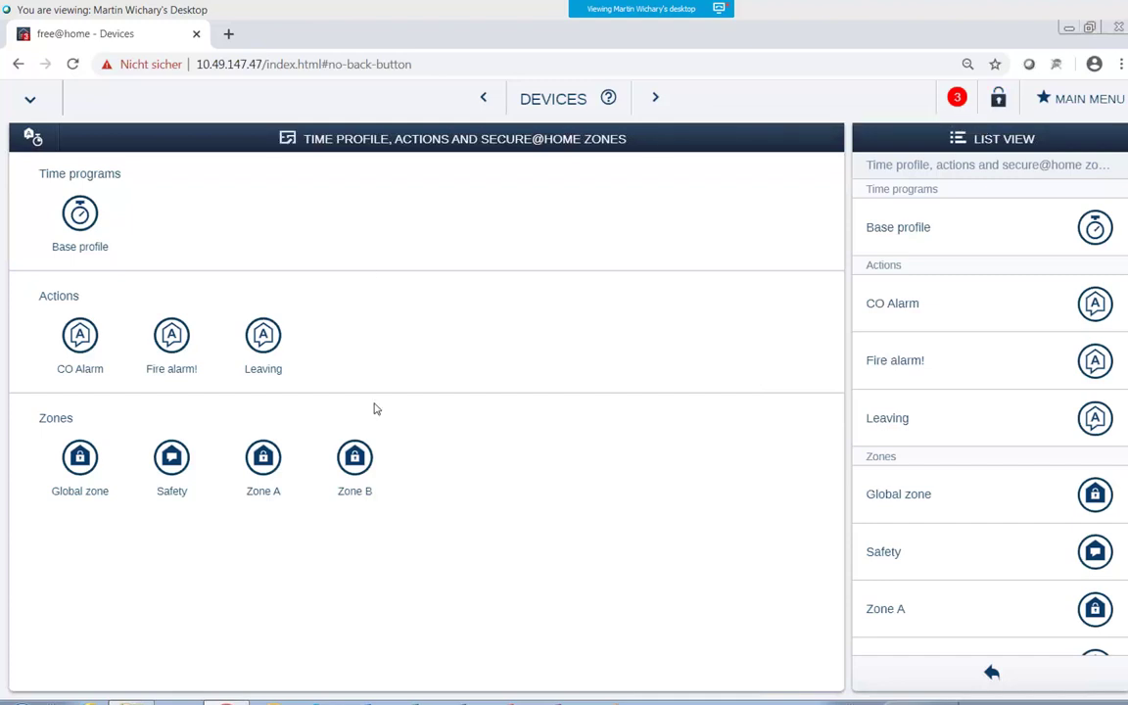
Arm Zone B with the user PIN, then return to the Ground floor device plan.
{"action": "left_click", "coordinate": [357, 458]}
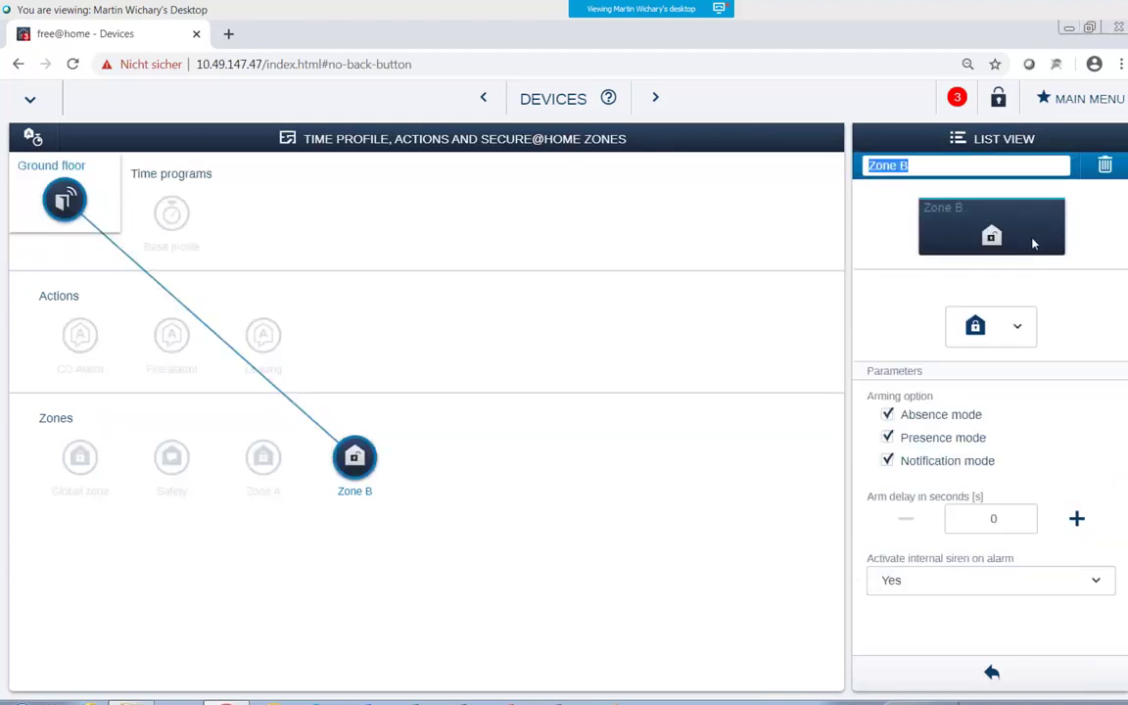
{"action": "left_click", "coordinate": [992, 240]}
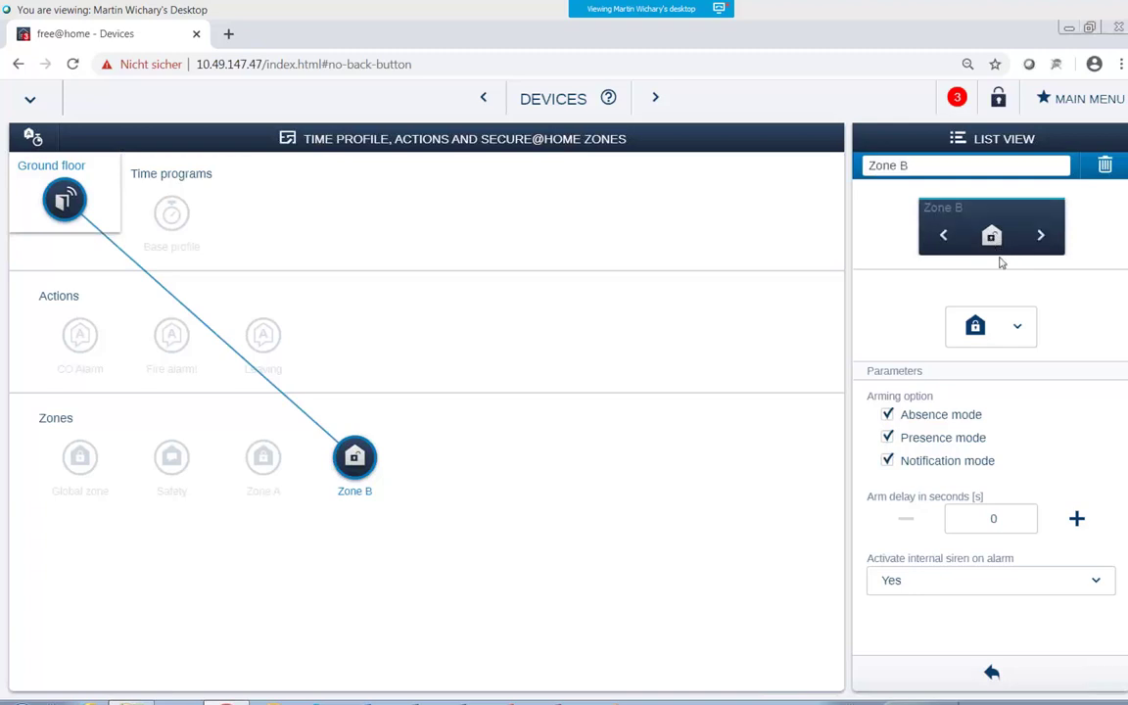
{"action": "left_click", "coordinate": [944, 238]}
{"action": "left_click", "coordinate": [944, 238]}
{"action": "left_click", "coordinate": [1000, 313]}
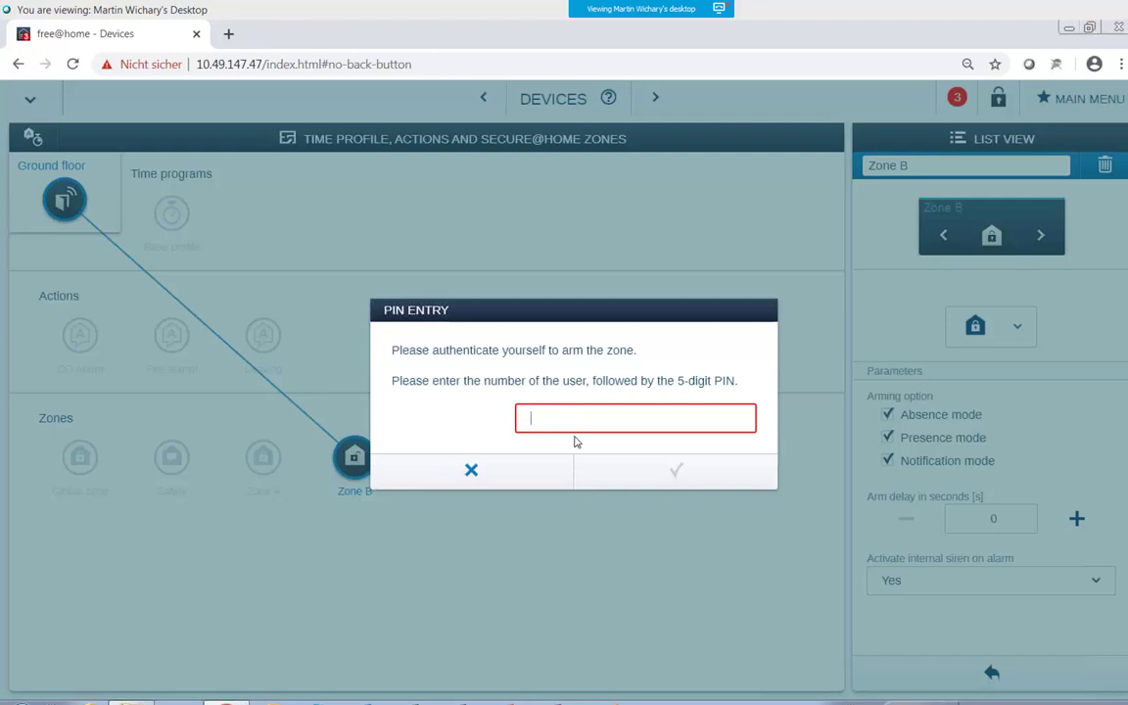
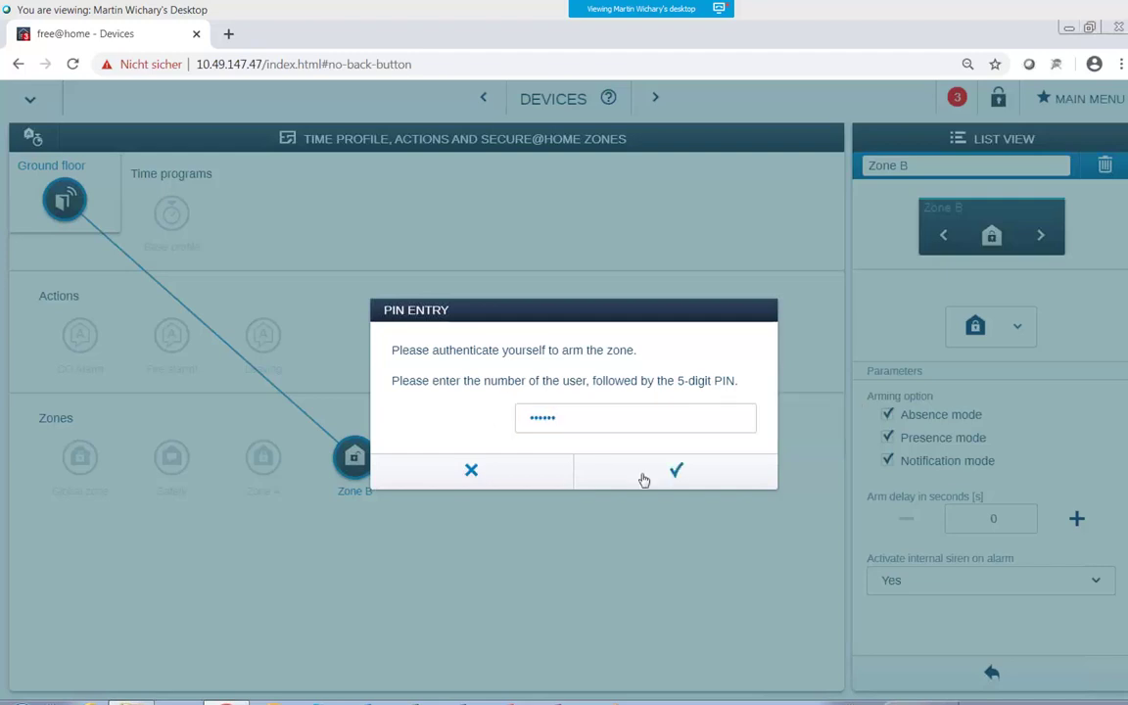
{"action": "left_click", "coordinate": [643, 480]}
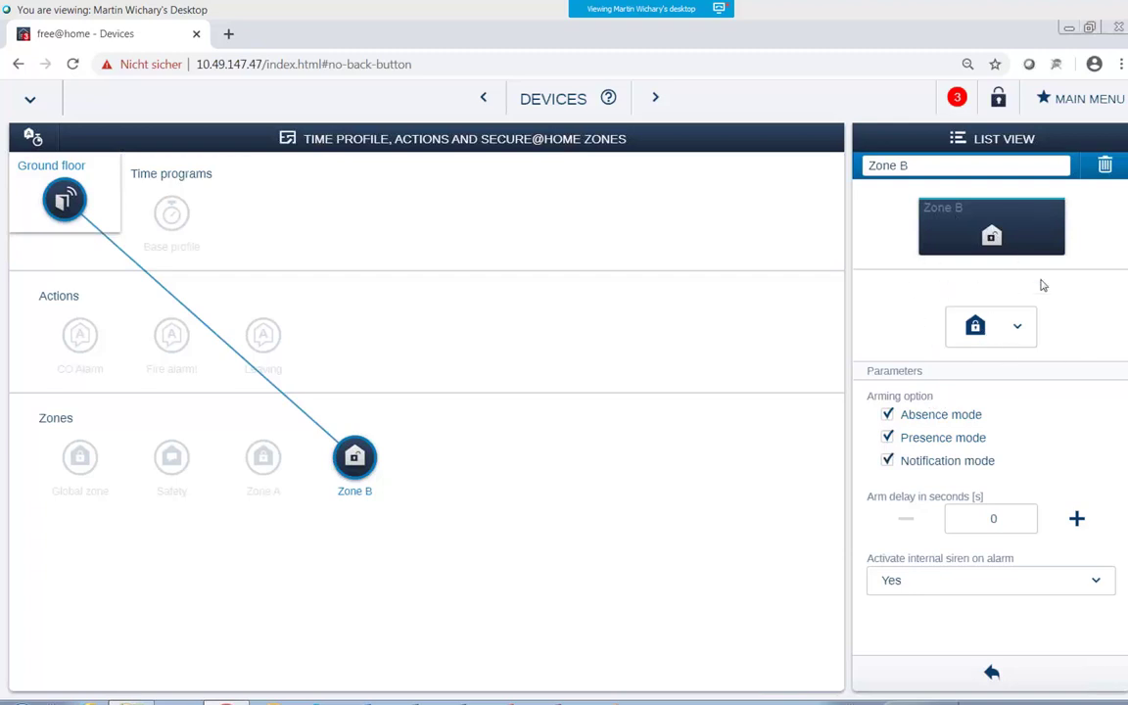
{"action": "left_click", "coordinate": [971, 681]}
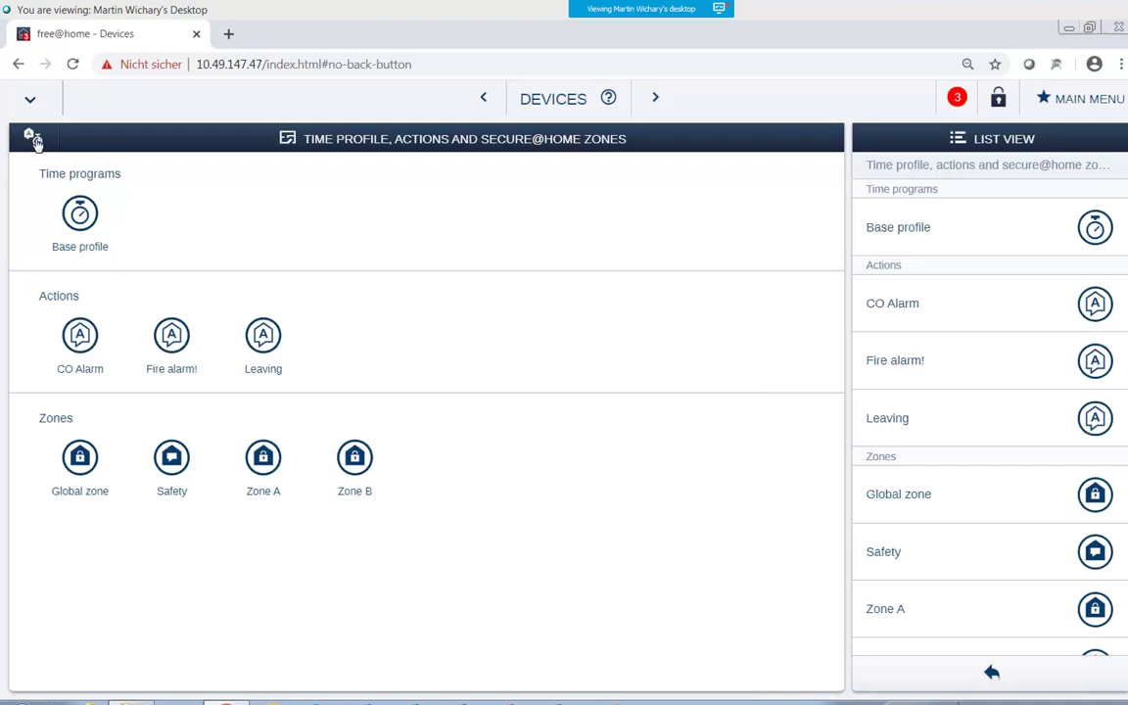
{"action": "left_click", "coordinate": [35, 139]}
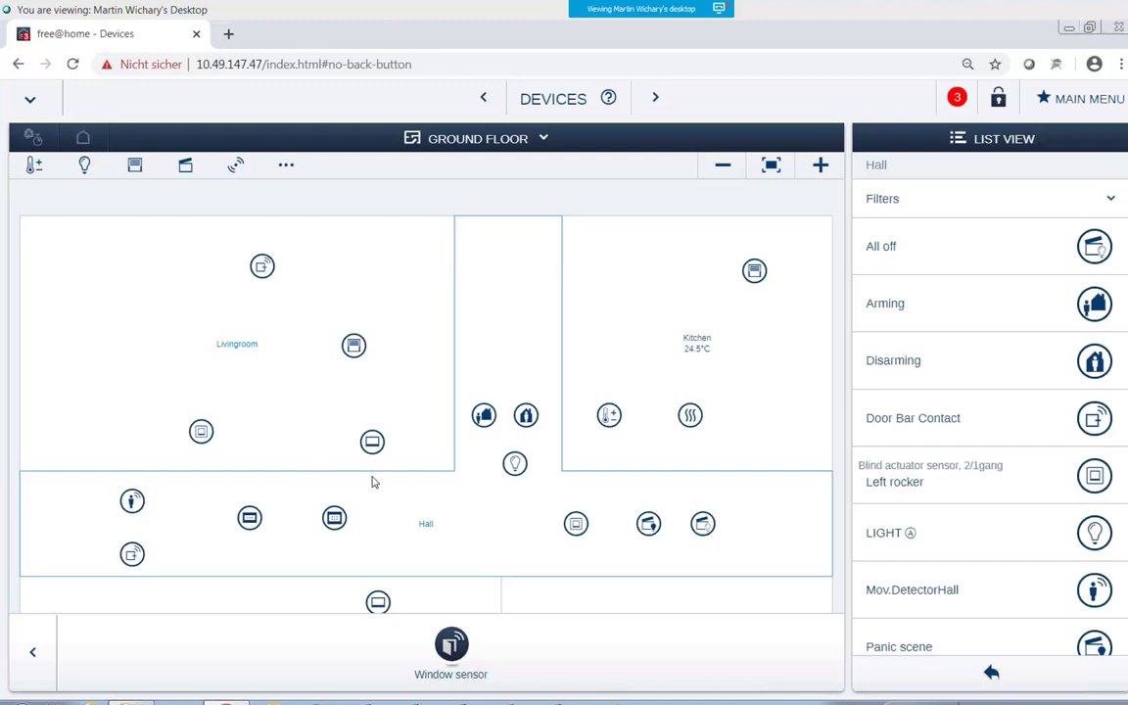
Open the panel configuration of the living room's free@homeTouch device.
{"action": "scroll", "coordinate": [392, 470], "scroll_direction": "down", "scroll_amount": 1}
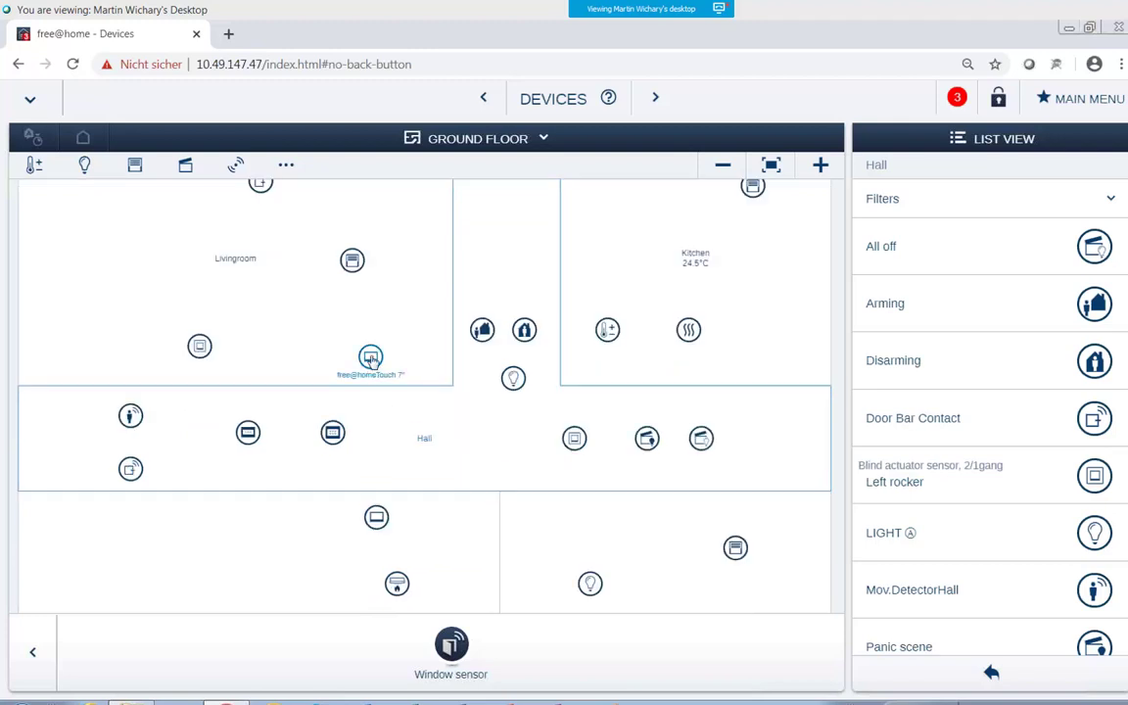
{"action": "left_click", "coordinate": [371, 358]}
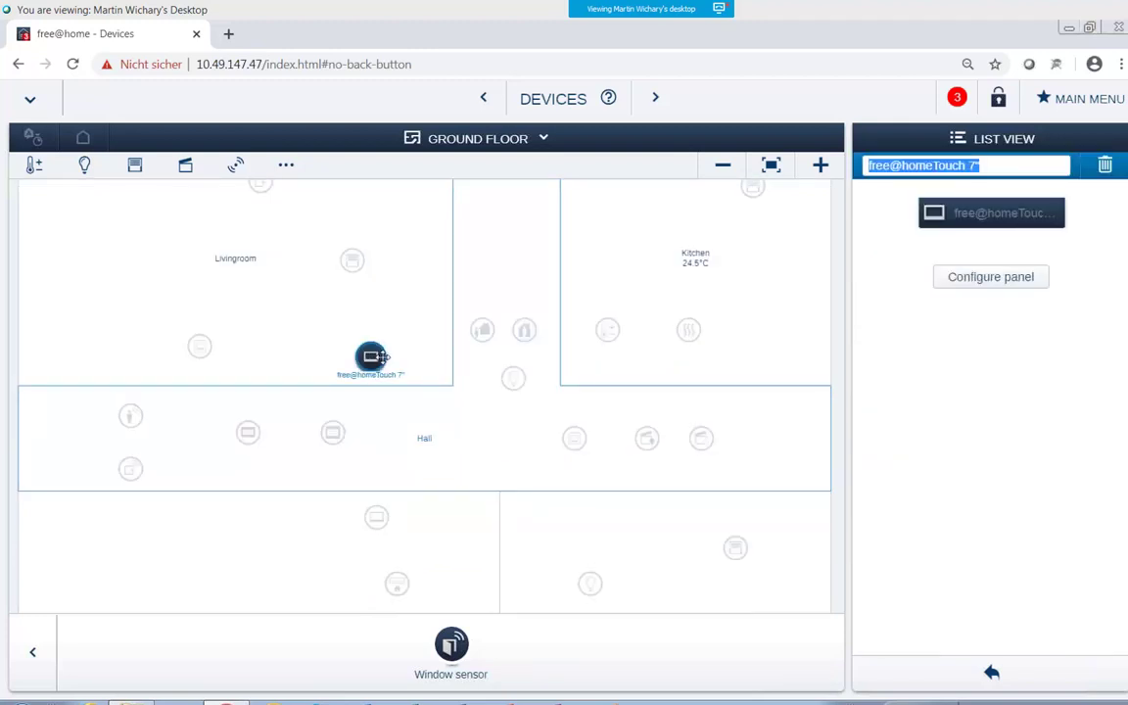
{"action": "left_click", "coordinate": [971, 286]}
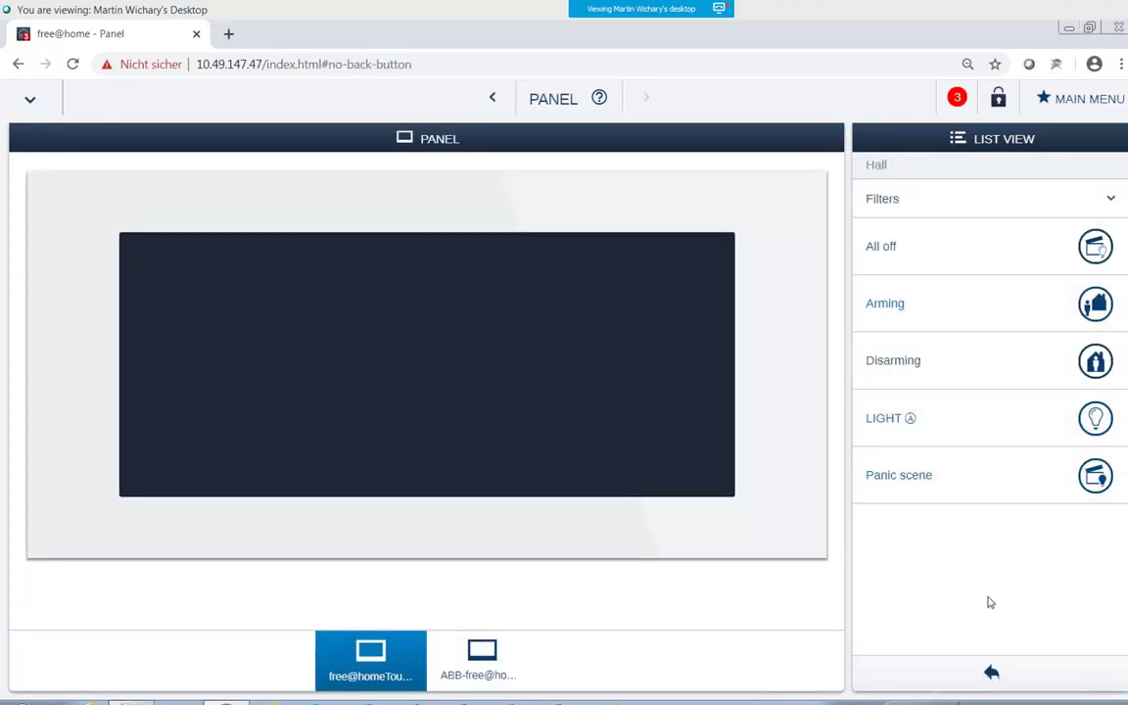
Place the Global zone tile from All > All at the panel screen's top-right.
{"action": "left_click", "coordinate": [989, 674]}
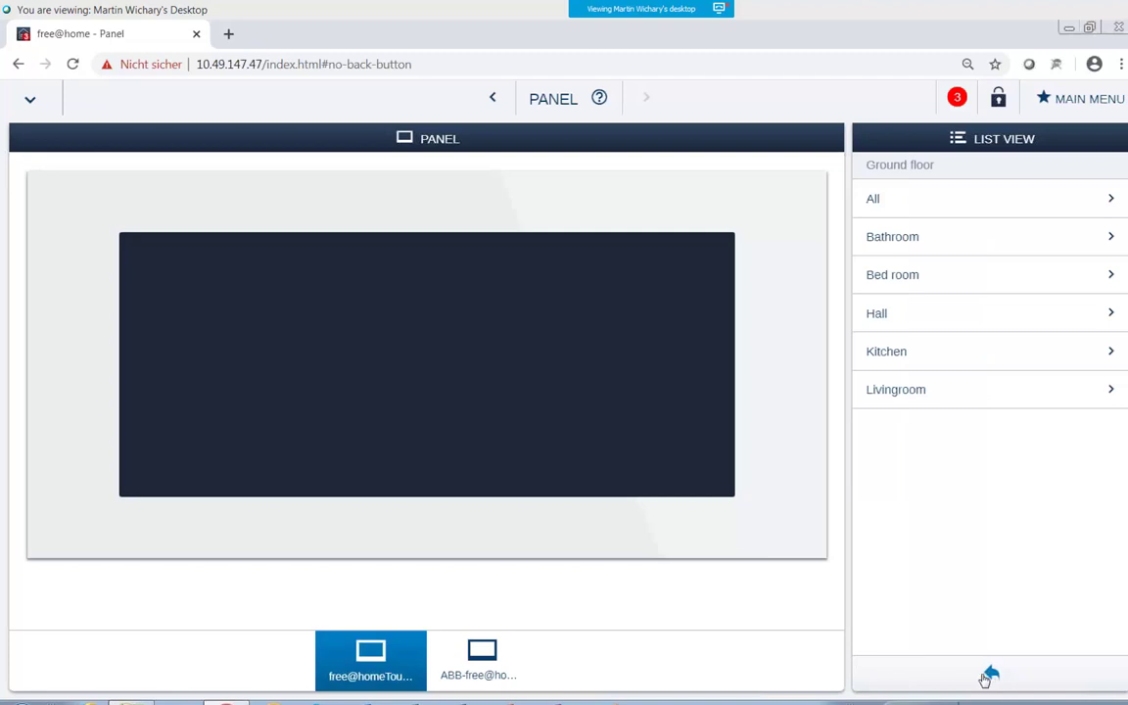
{"action": "left_click", "coordinate": [987, 676]}
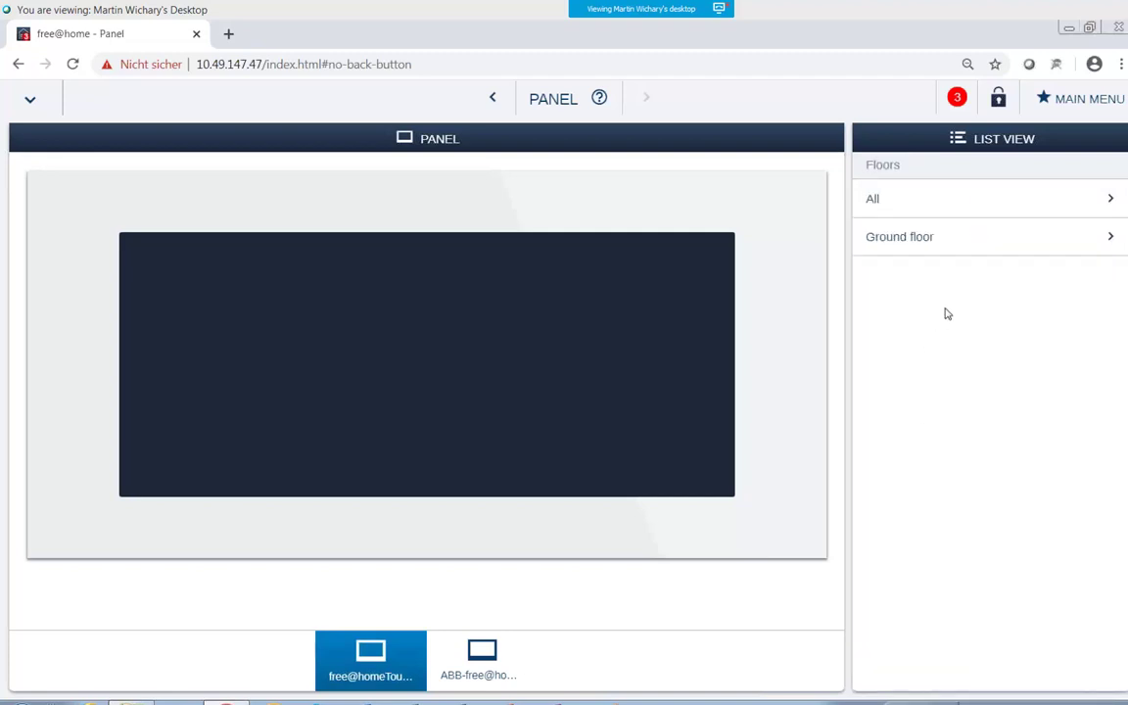
{"action": "left_click", "coordinate": [903, 201]}
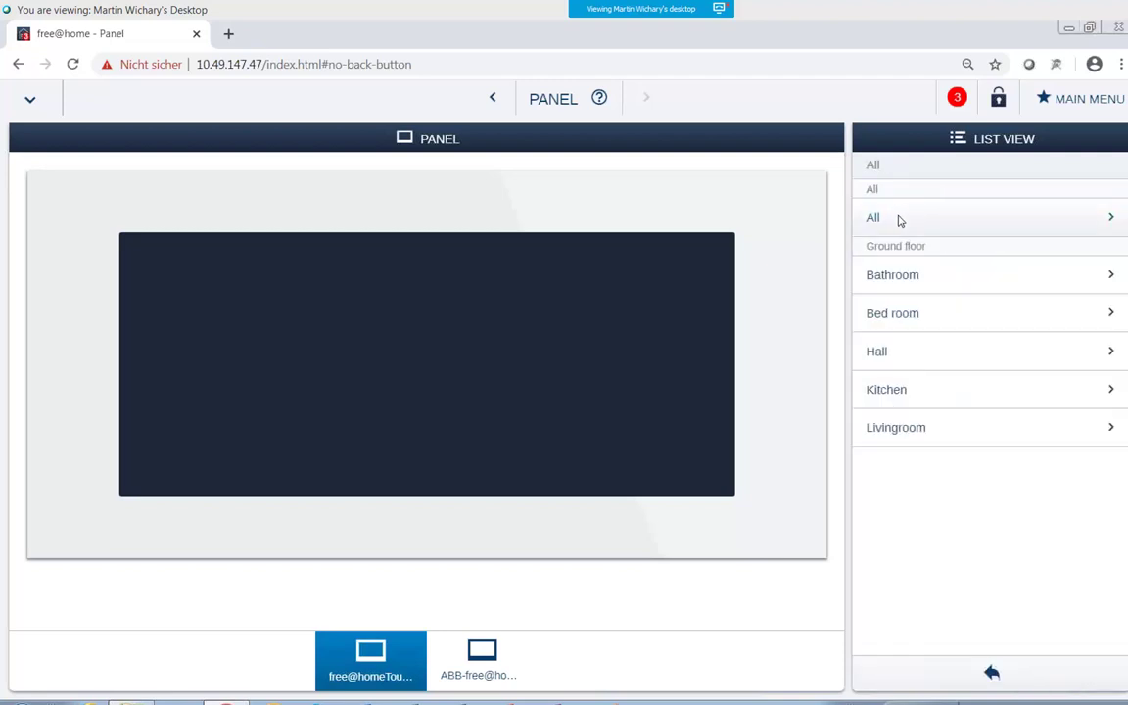
{"action": "left_click", "coordinate": [900, 220]}
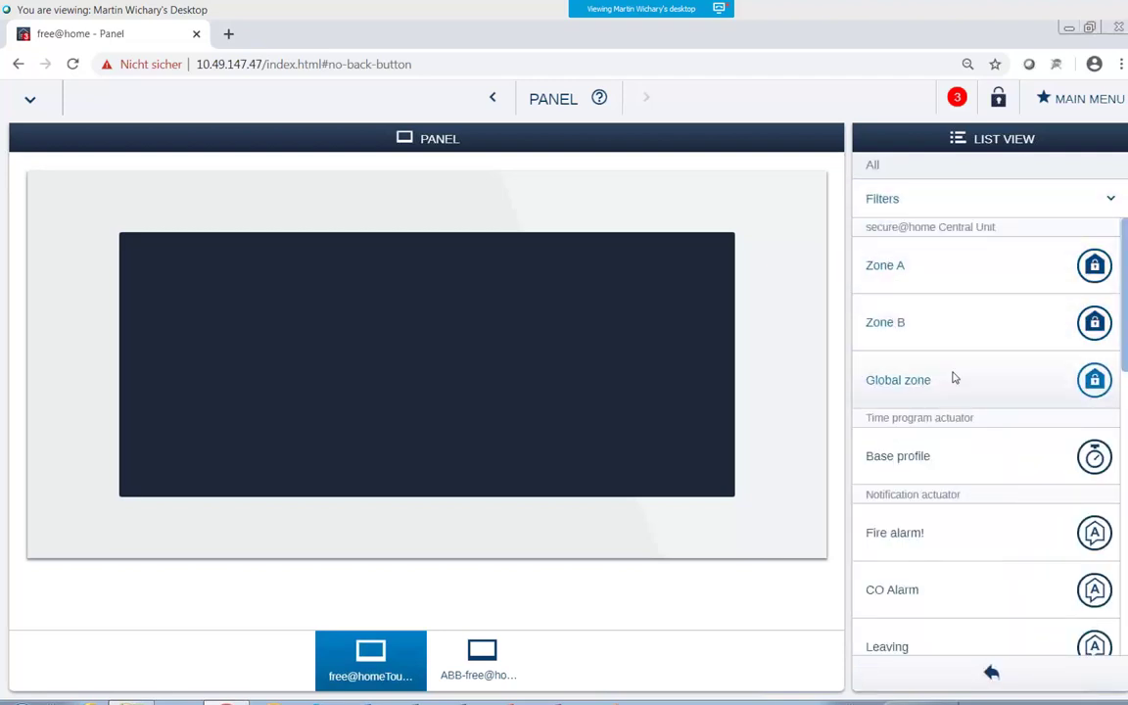
{"action": "left_click", "coordinate": [899, 383]}
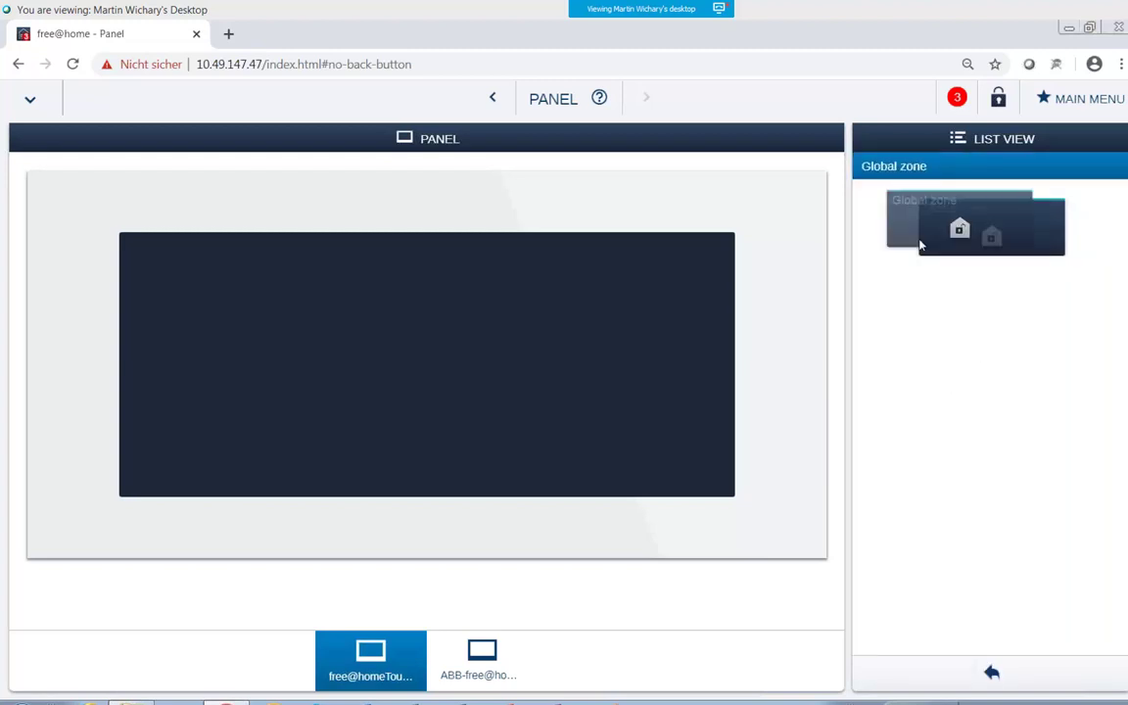
{"action": "left_click_drag", "start_coordinate": [921, 244], "coordinate": [631, 260]}
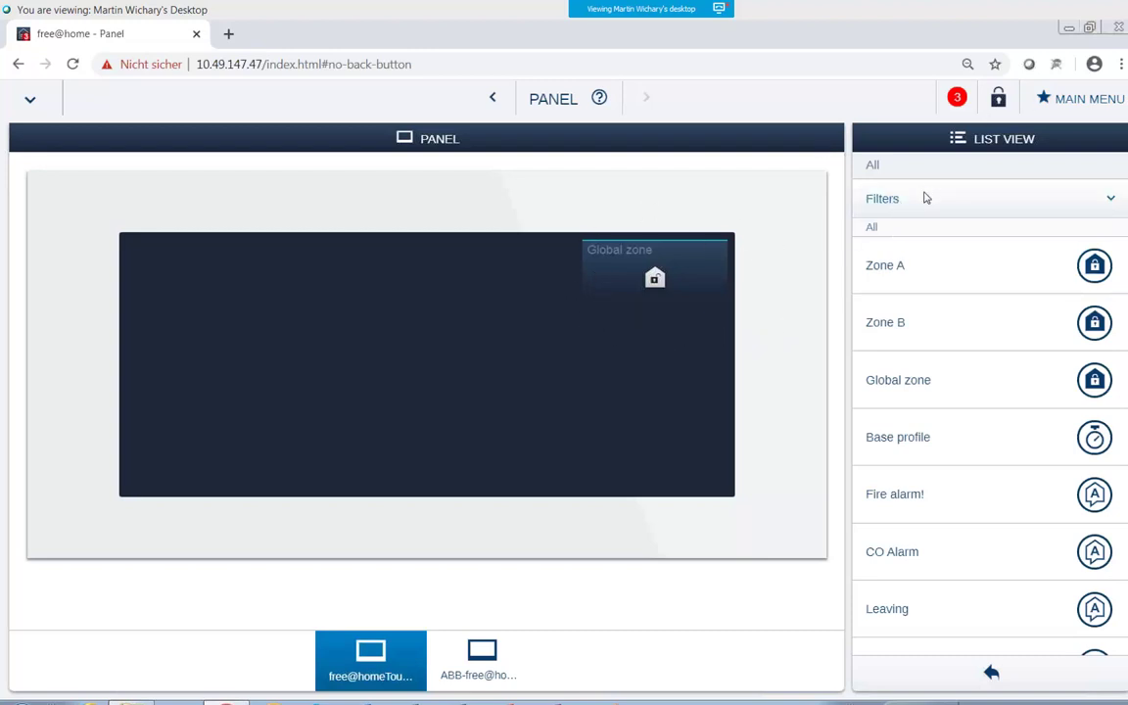
Go to Devices > Ground floor, zoom into the Hall, and open the secure@home Central Unit's settings.
{"action": "left_click", "coordinate": [1066, 102]}
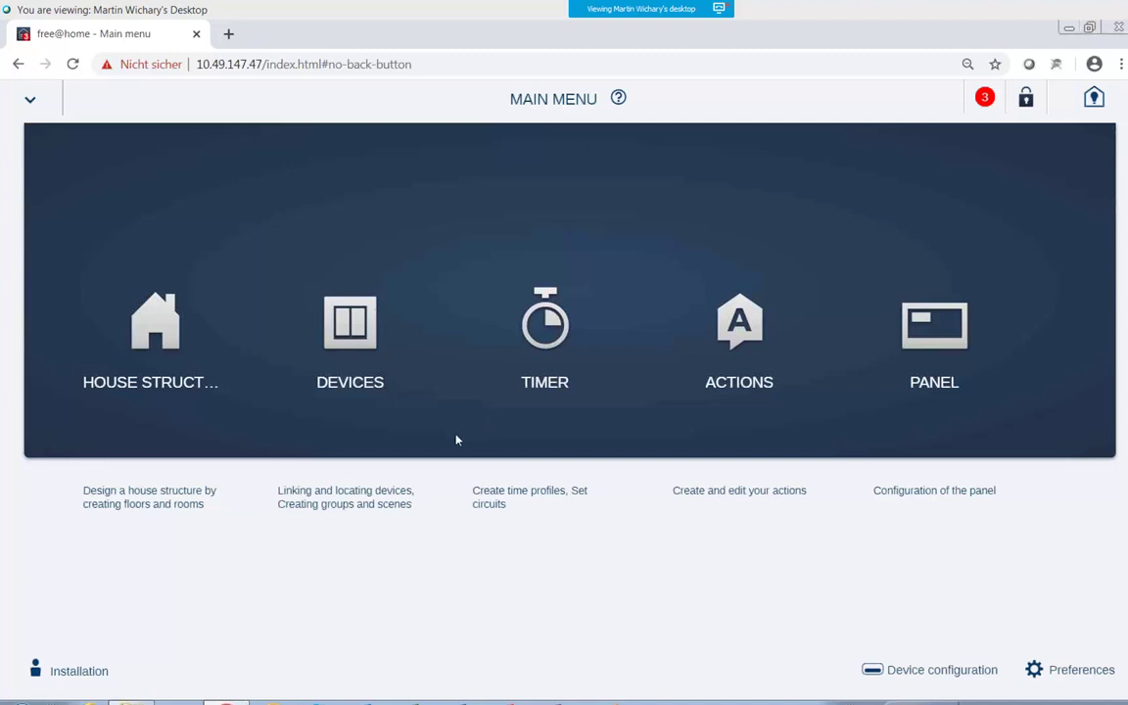
{"action": "left_click", "coordinate": [349, 339]}
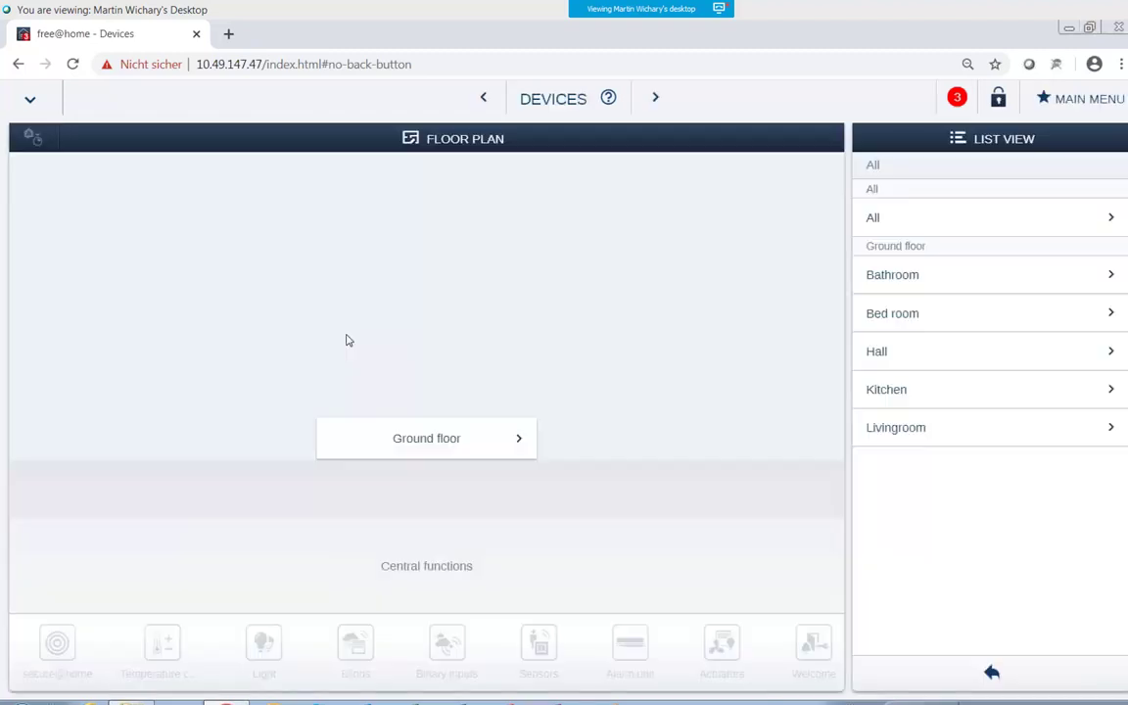
{"action": "left_click", "coordinate": [433, 448]}
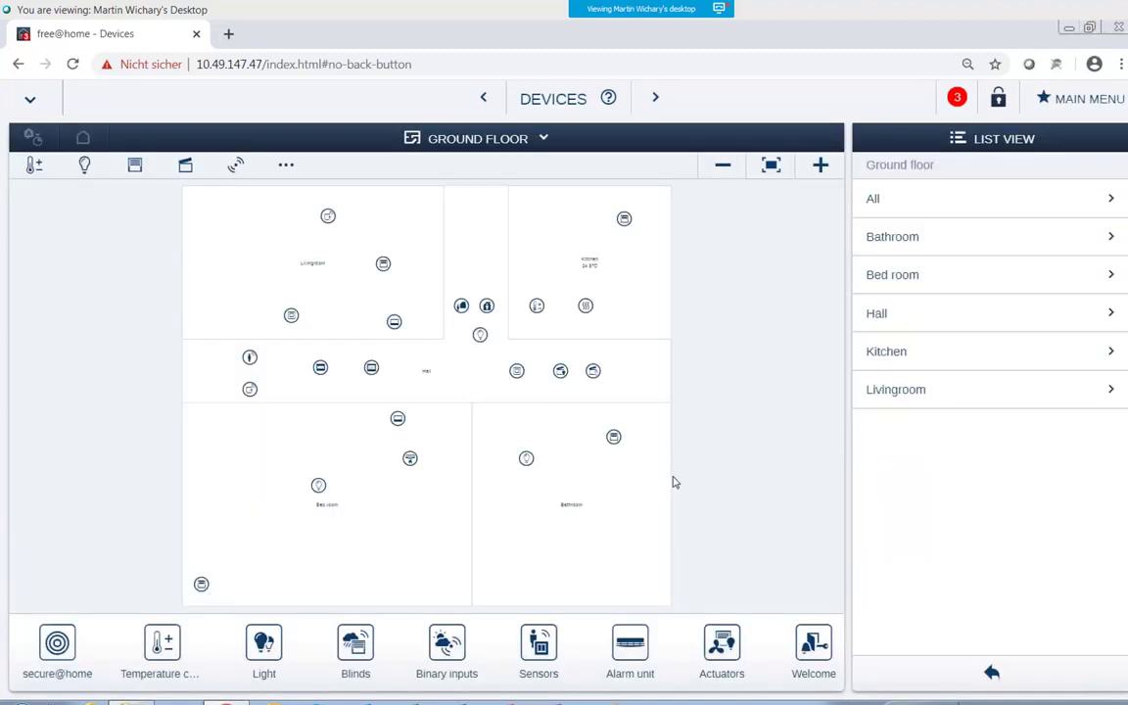
{"action": "left_click", "coordinate": [295, 399]}
{"action": "left_click_drag", "start_coordinate": [310, 460], "coordinate": [327, 444]}
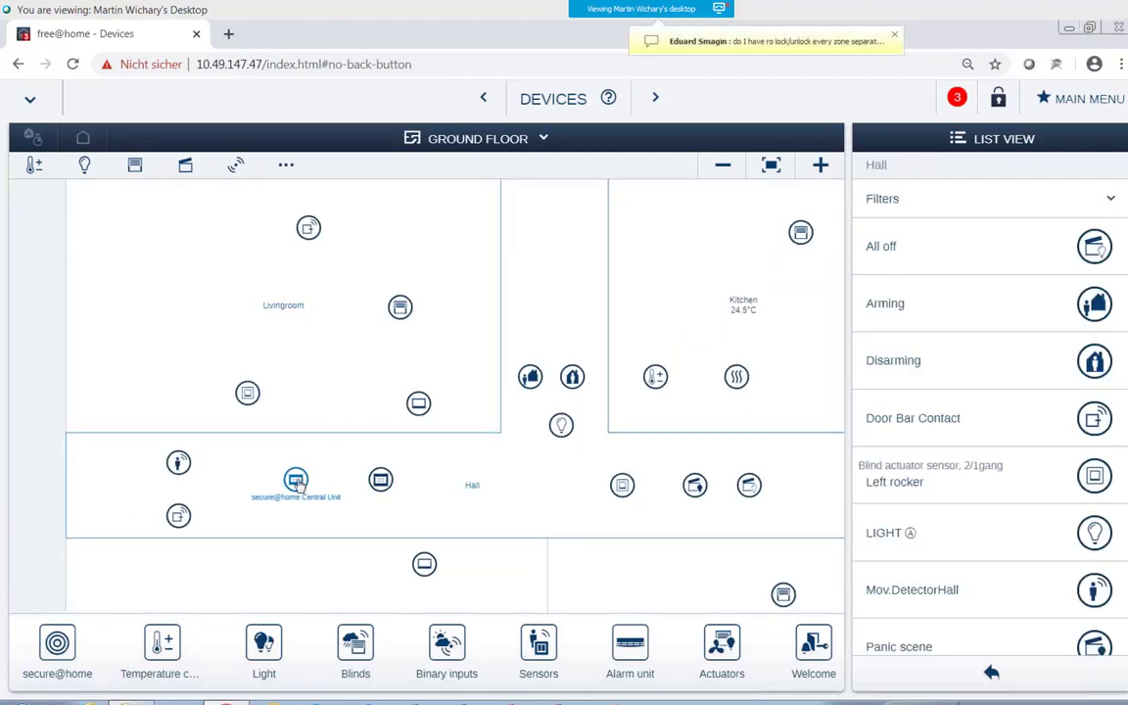
{"action": "left_click", "coordinate": [296, 480]}
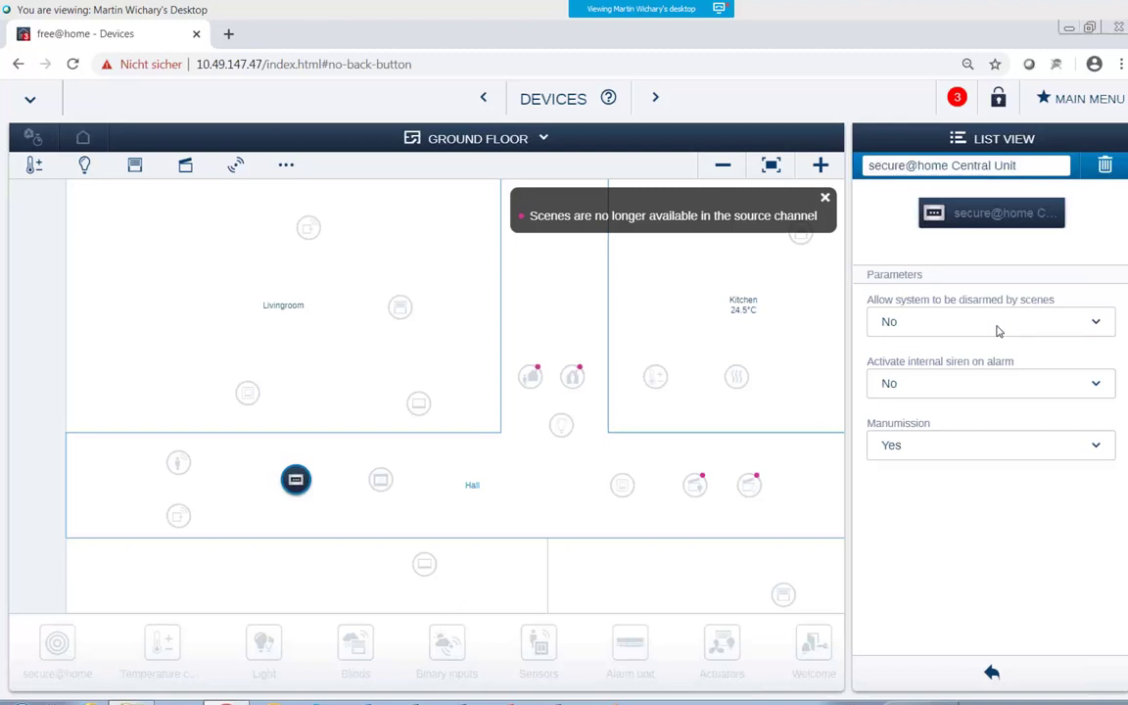
Set 'Allow system to be disarmed by scenes' to Yes (unsecure) and save with the installer PIN.
{"action": "left_click", "coordinate": [996, 328]}
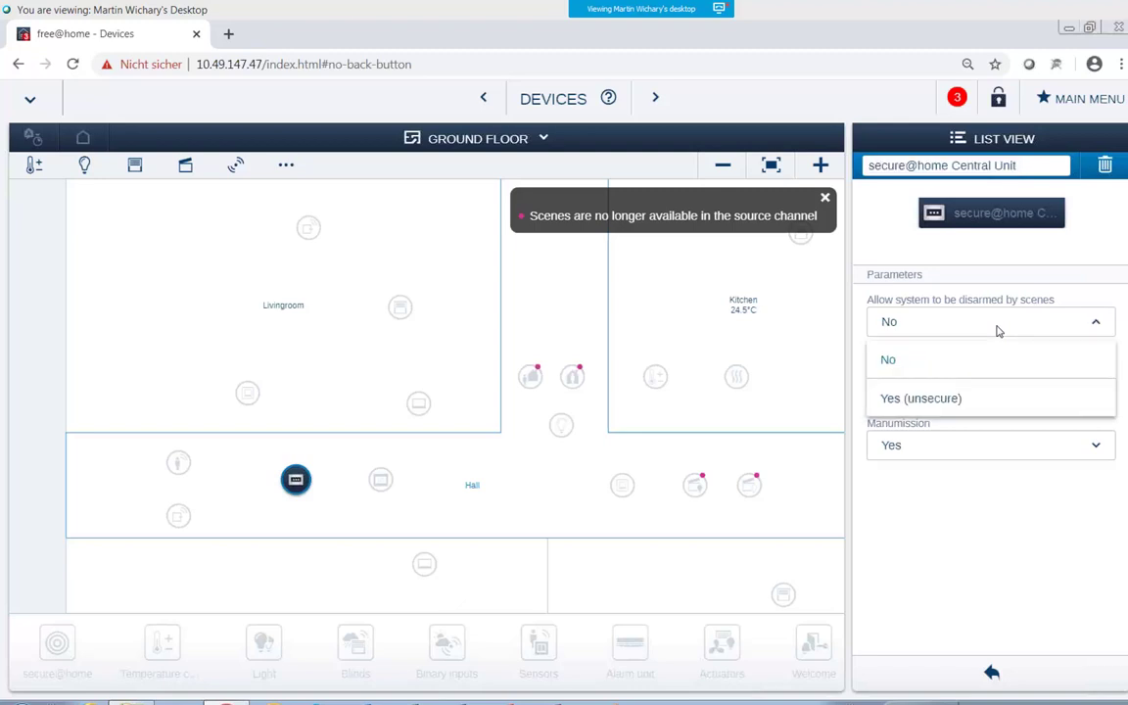
{"action": "left_click", "coordinate": [913, 402]}
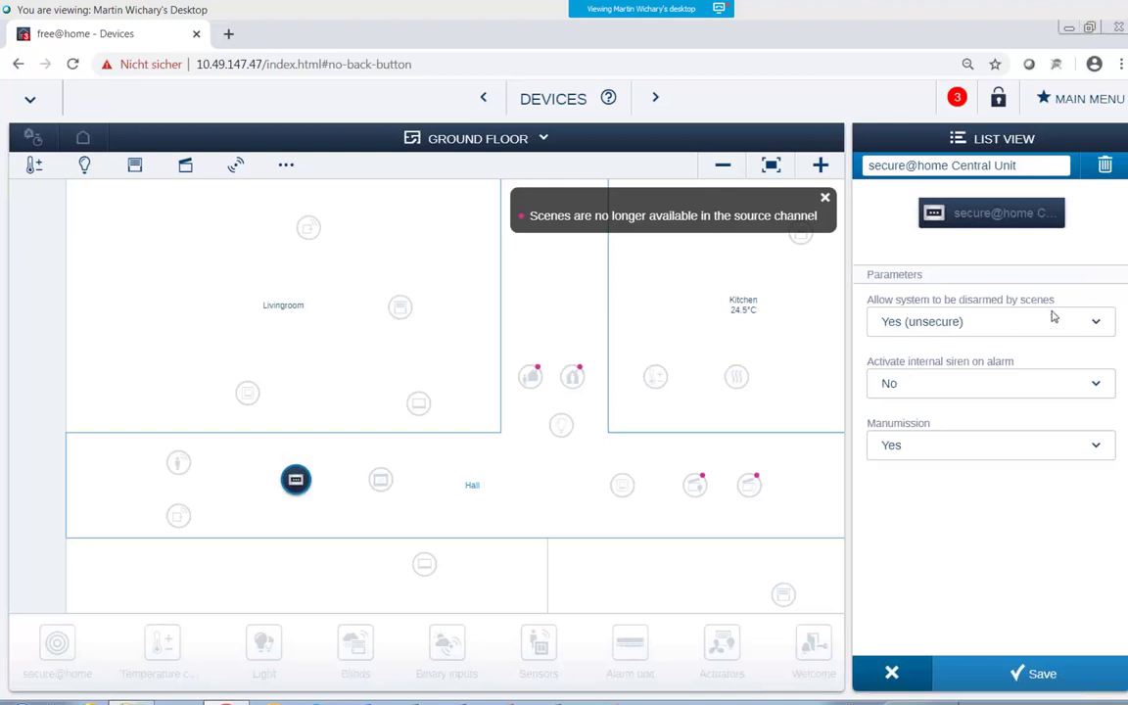
{"action": "left_click", "coordinate": [1022, 676]}
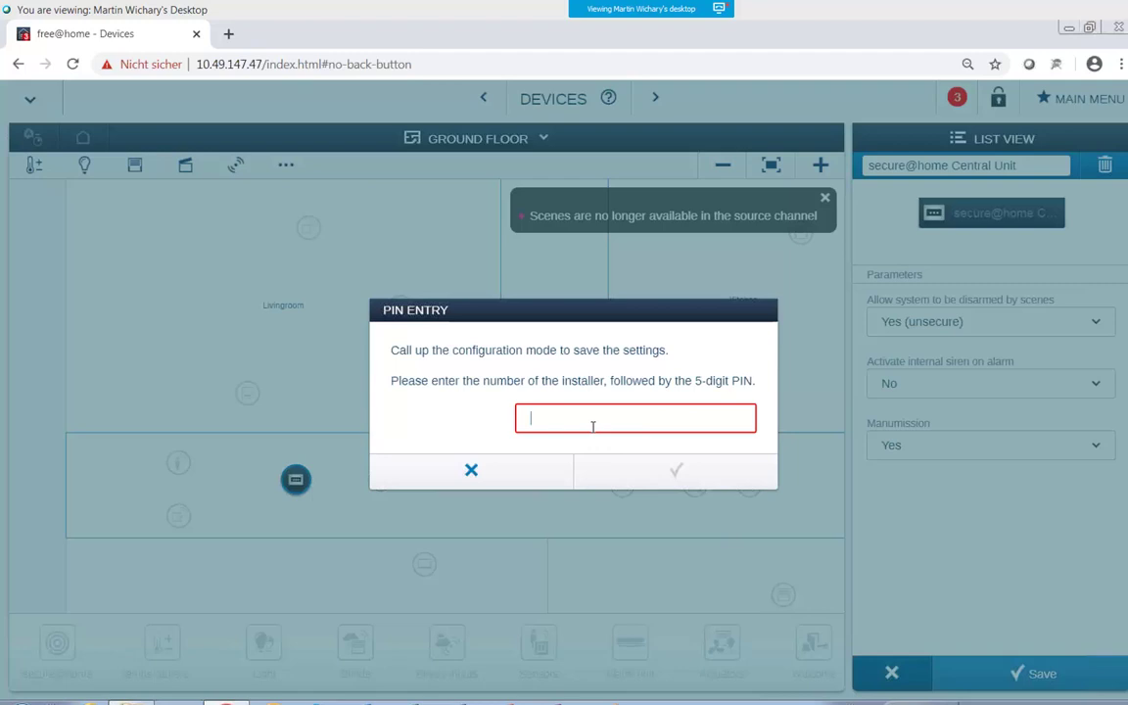
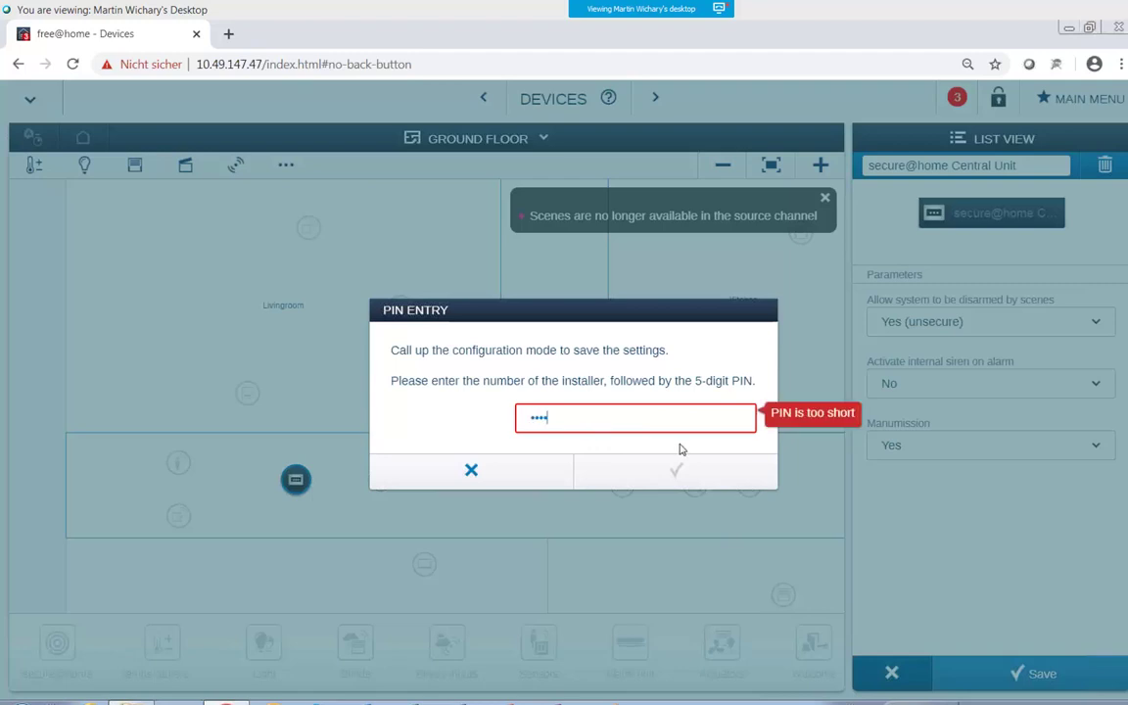
{"action": "left_click", "coordinate": [690, 461]}
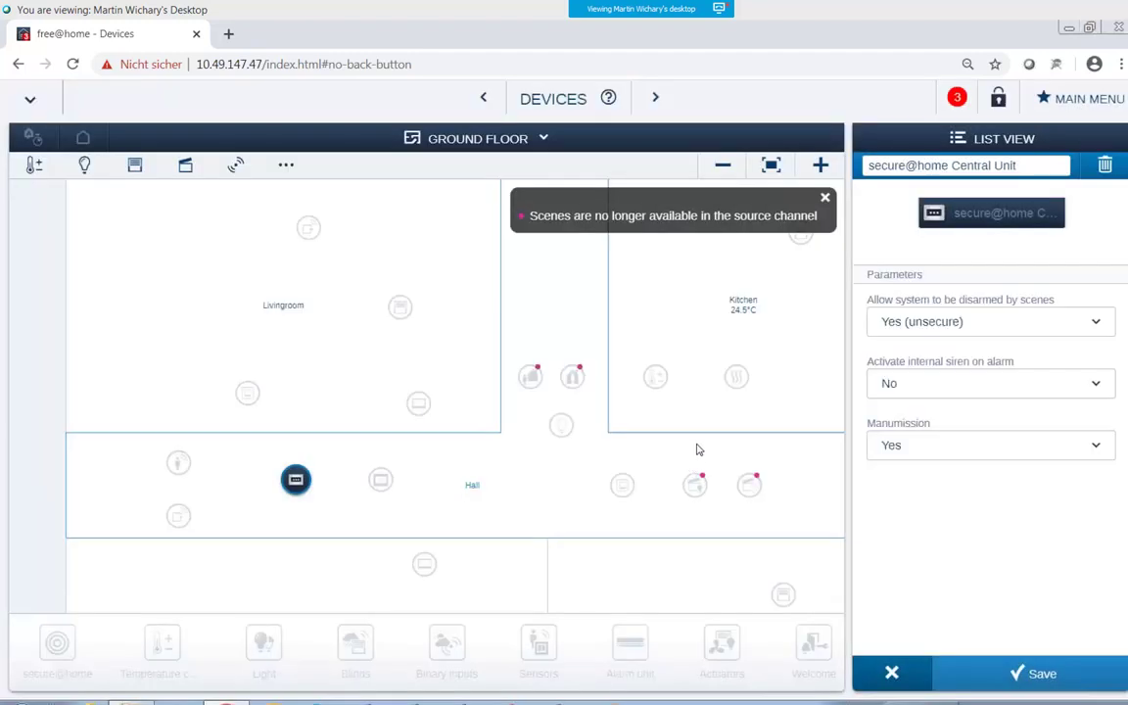
{"action": "left_click", "coordinate": [1028, 666]}
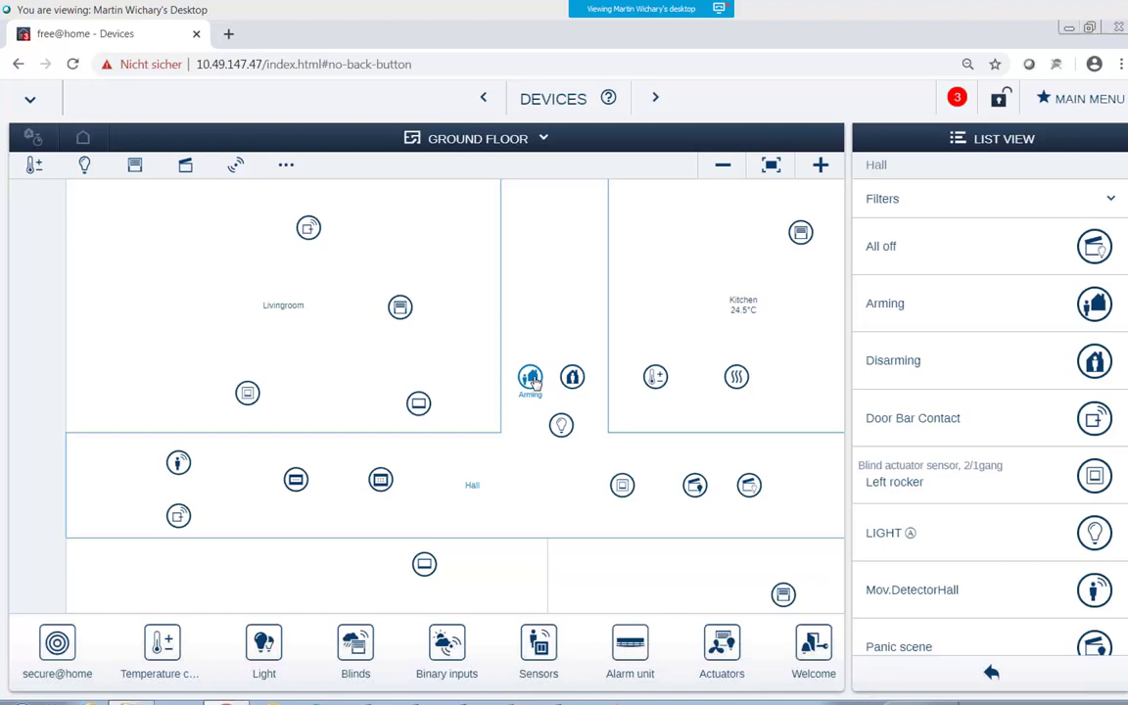
Trial-link the Arming sensor to Zone B, then the Global zone, and discard the changes.
{"action": "left_click", "coordinate": [531, 378]}
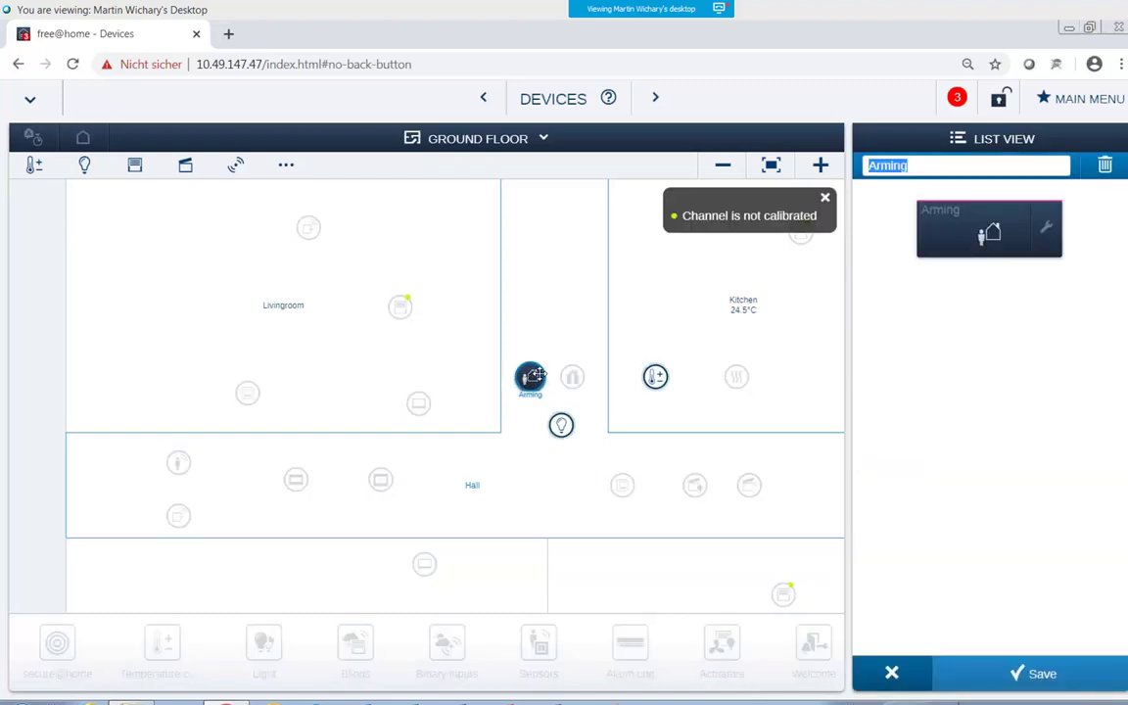
{"action": "left_click", "coordinate": [32, 138]}
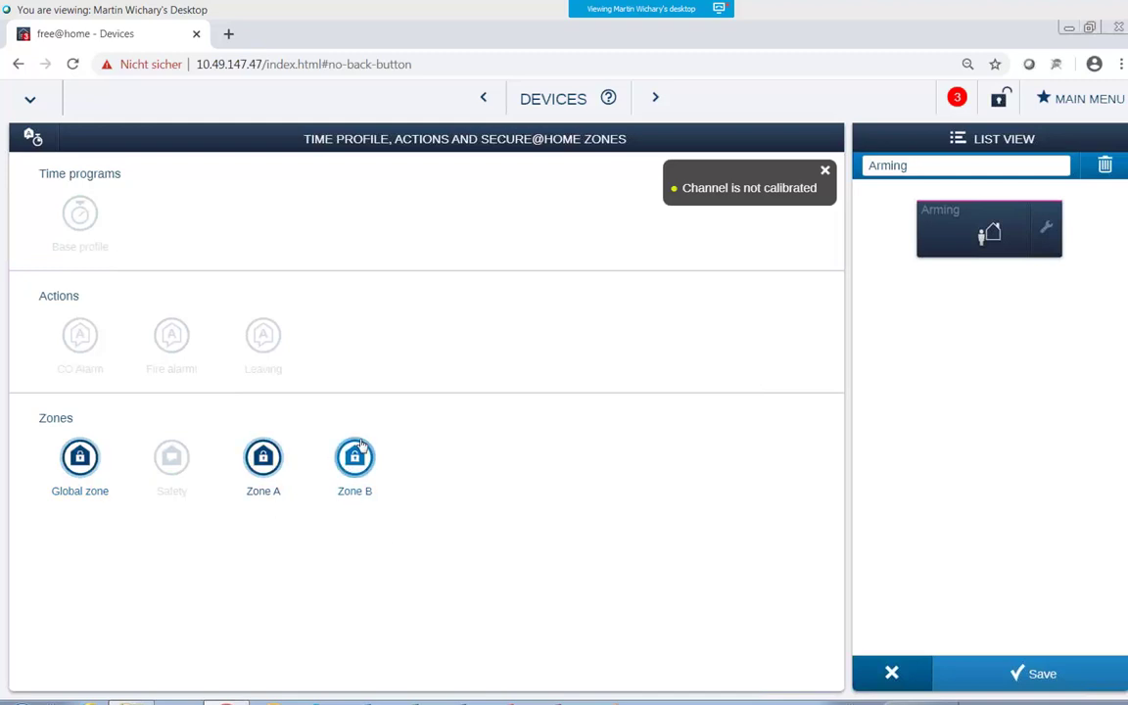
{"action": "left_click", "coordinate": [354, 458]}
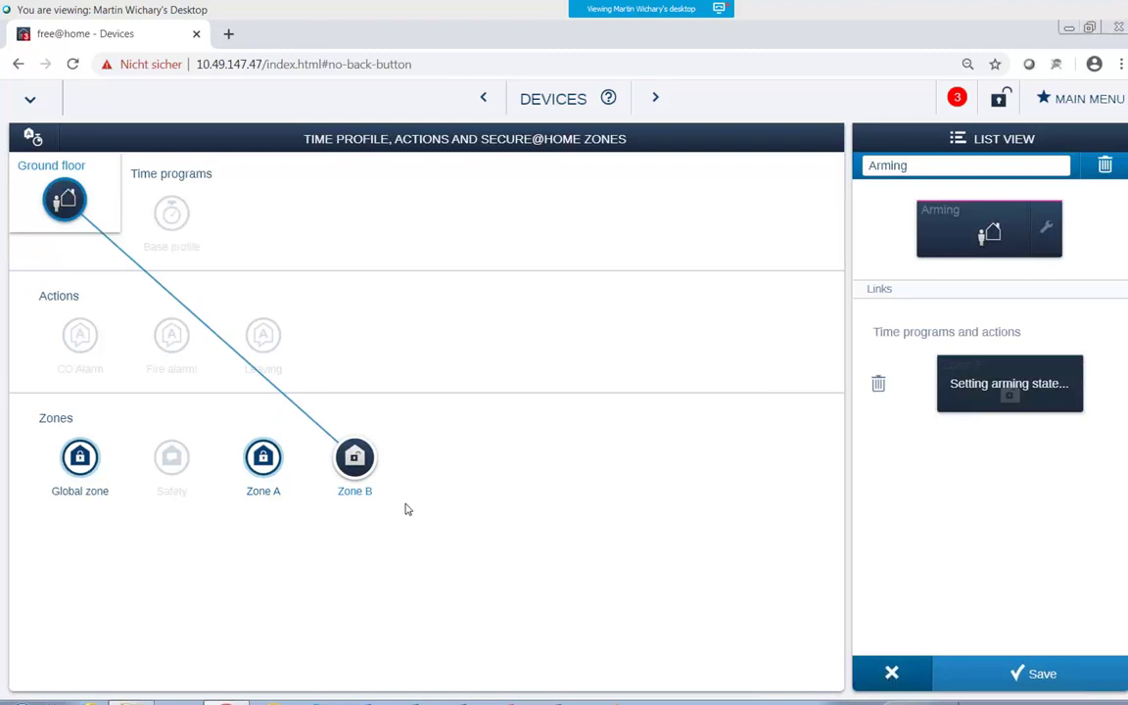
{"action": "left_click", "coordinate": [356, 458]}
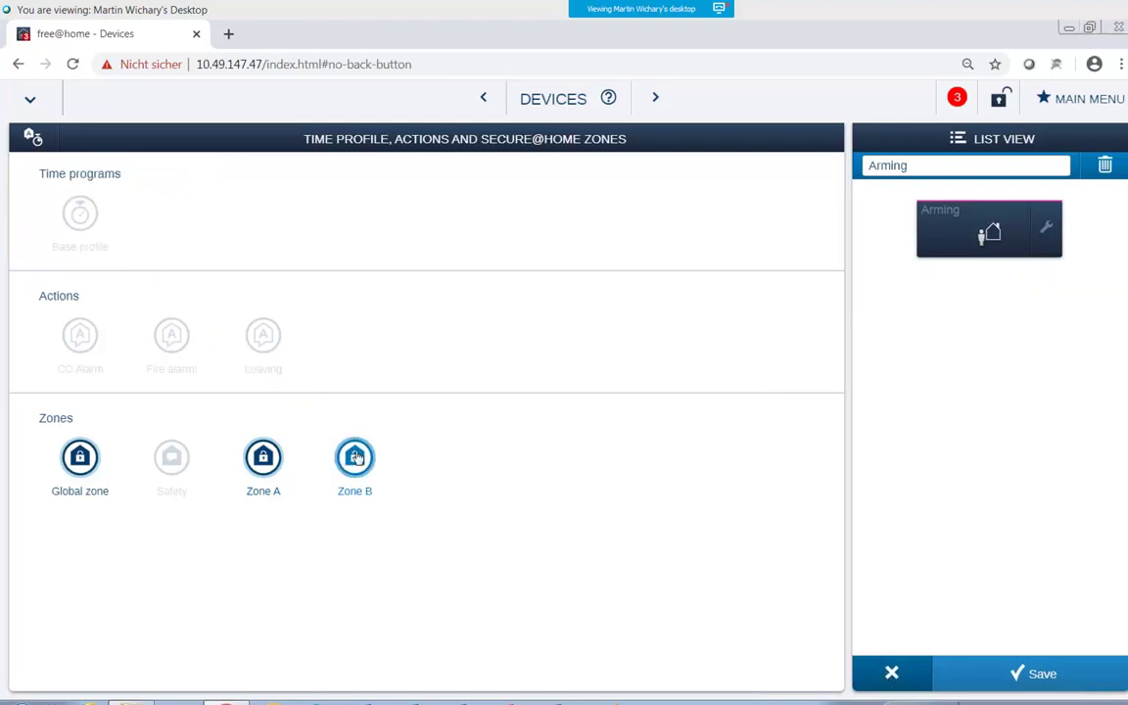
{"action": "left_click", "coordinate": [79, 458]}
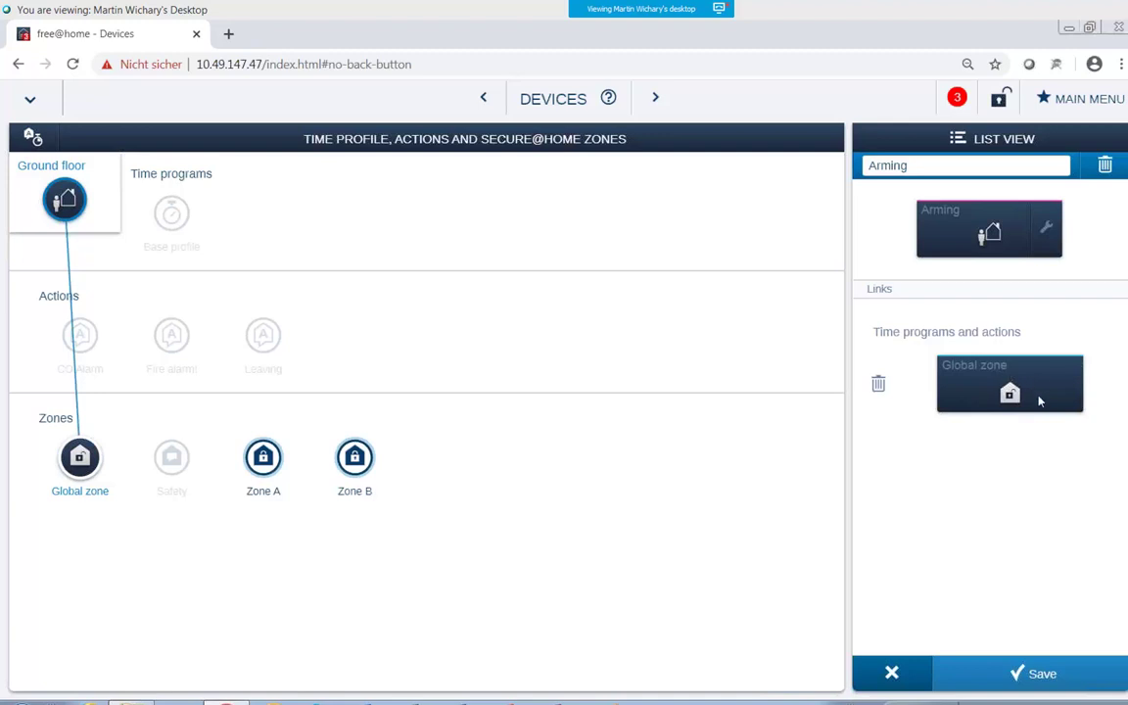
{"action": "left_click", "coordinate": [975, 392]}
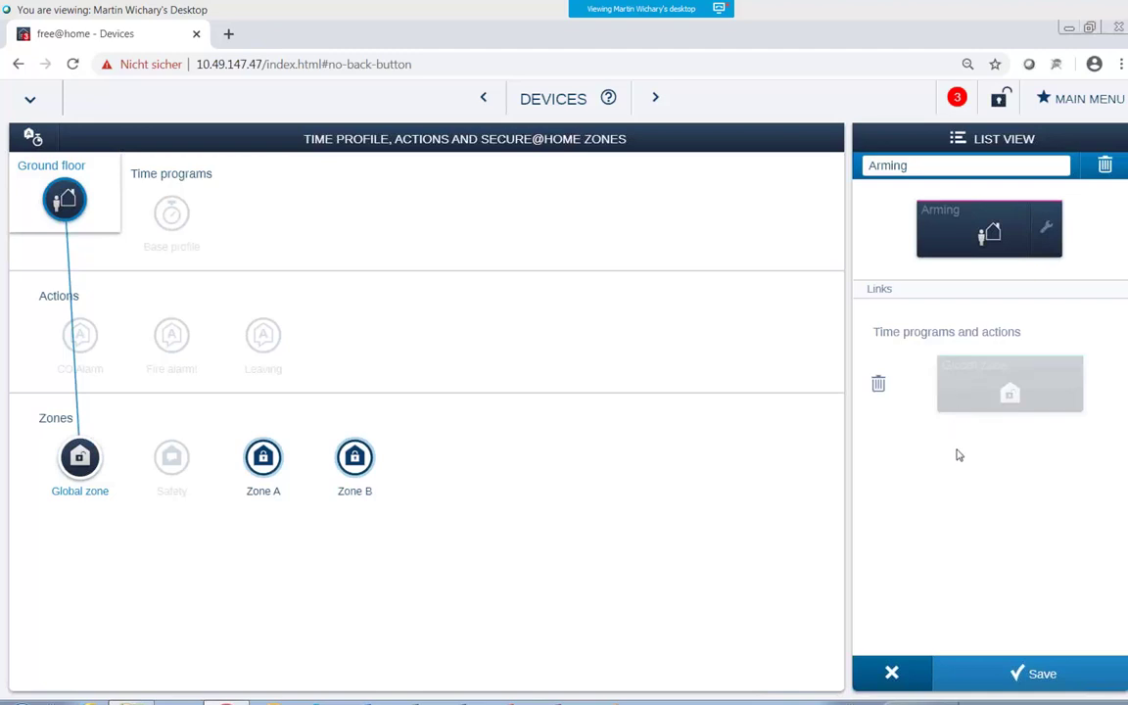
{"action": "left_click", "coordinate": [893, 676]}
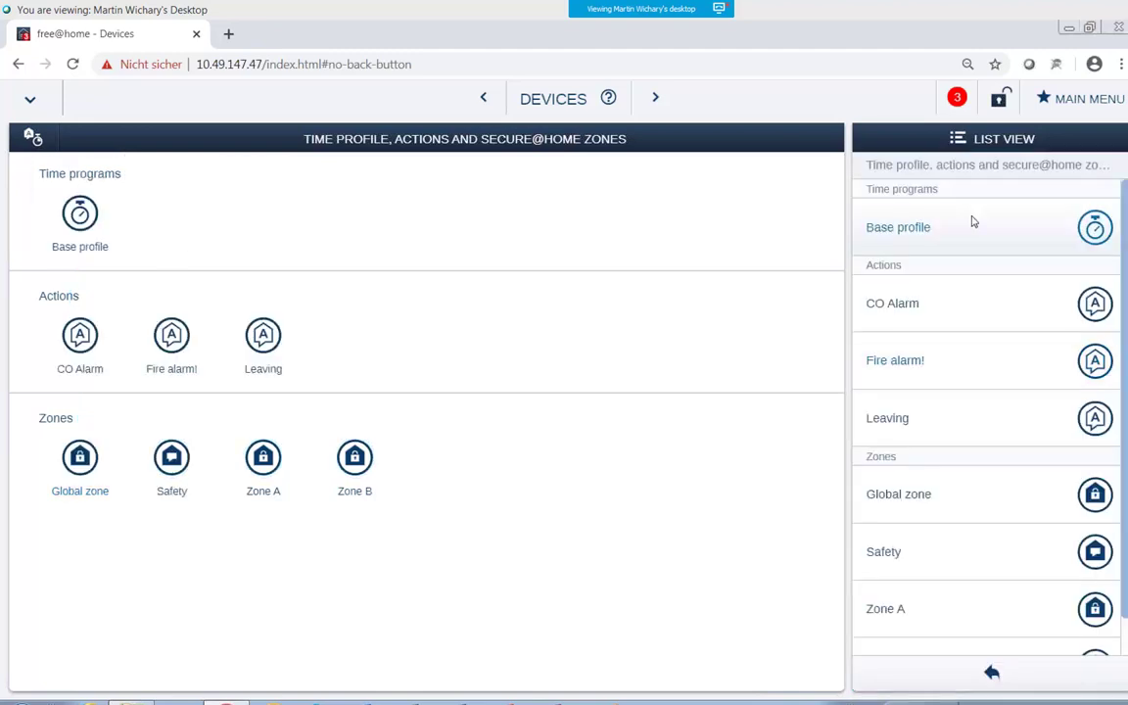
End secure@home configuration mode, confirming with the installer PIN.
{"action": "left_click", "coordinate": [998, 104]}
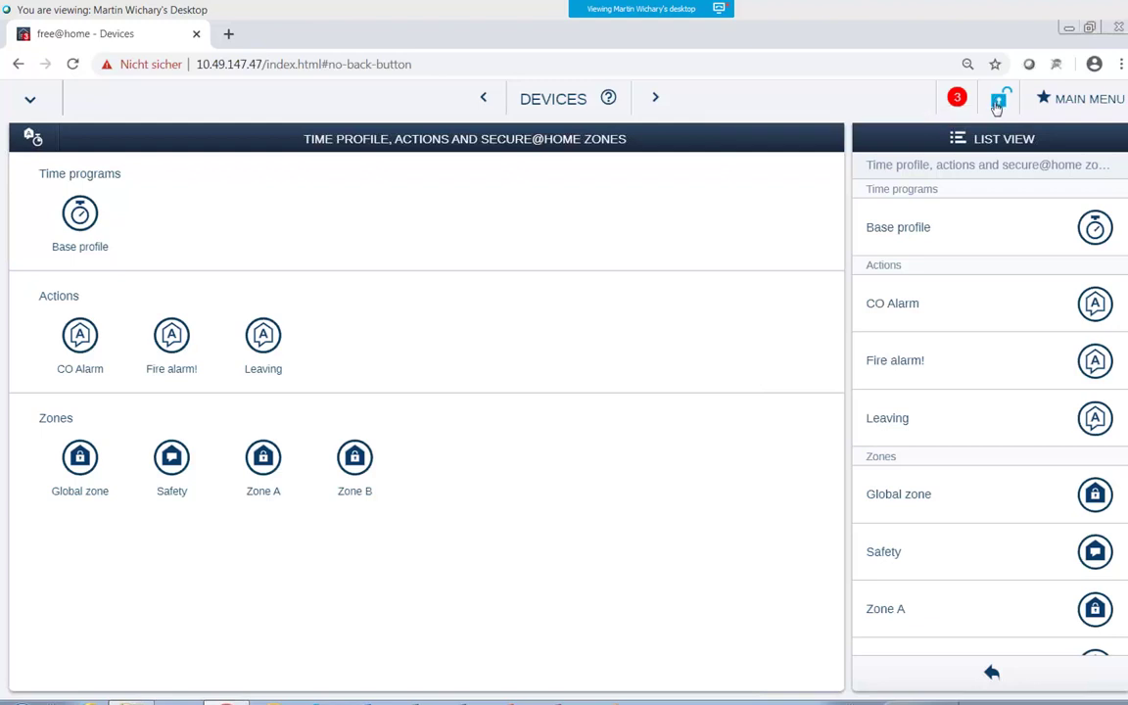
{"action": "left_click", "coordinate": [1000, 108]}
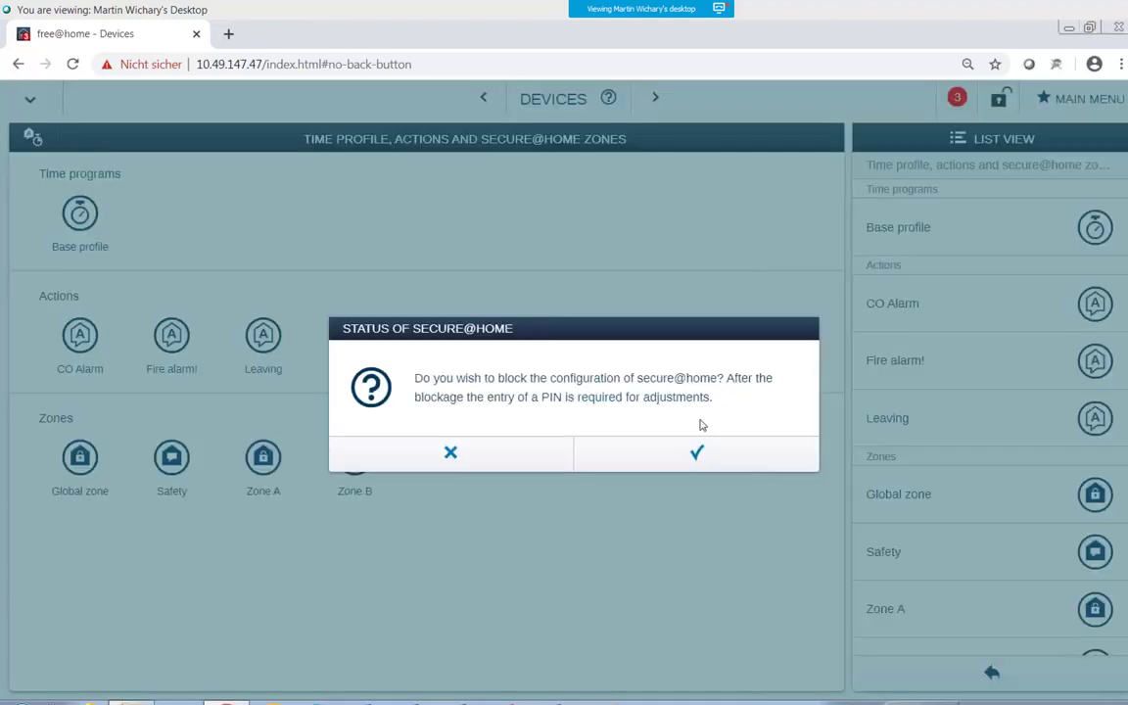
{"action": "left_click", "coordinate": [685, 457]}
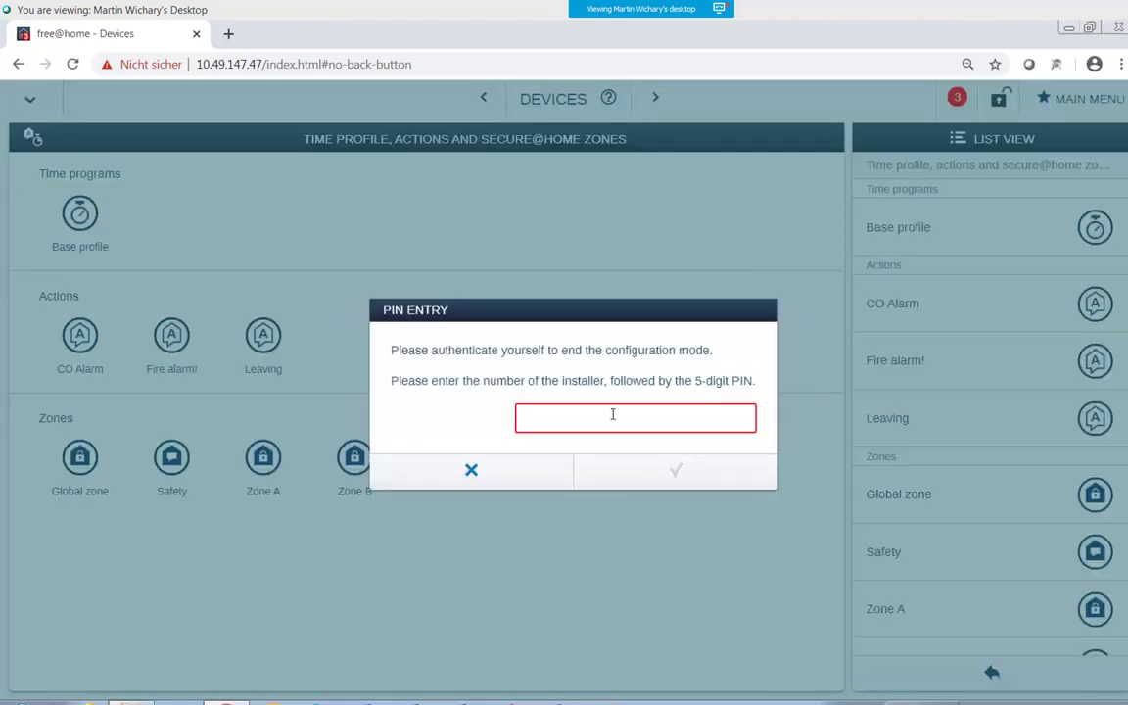
{"action": "left_click", "coordinate": [656, 423]}
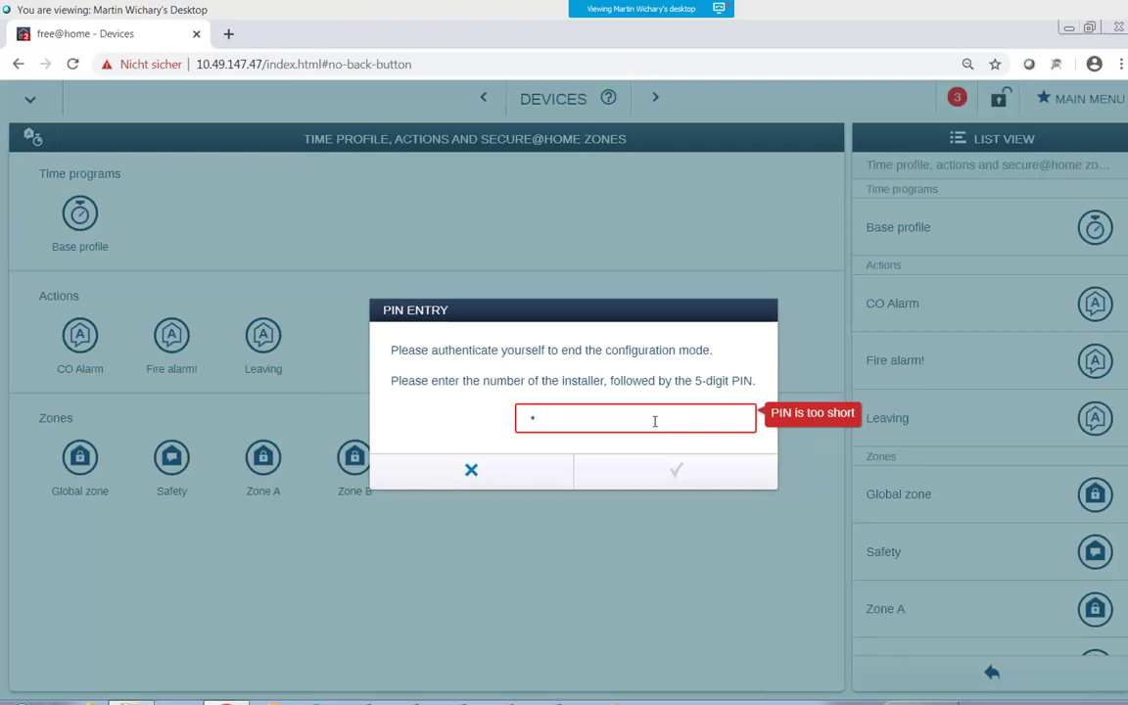
{"action": "type", "text": "••••••"}
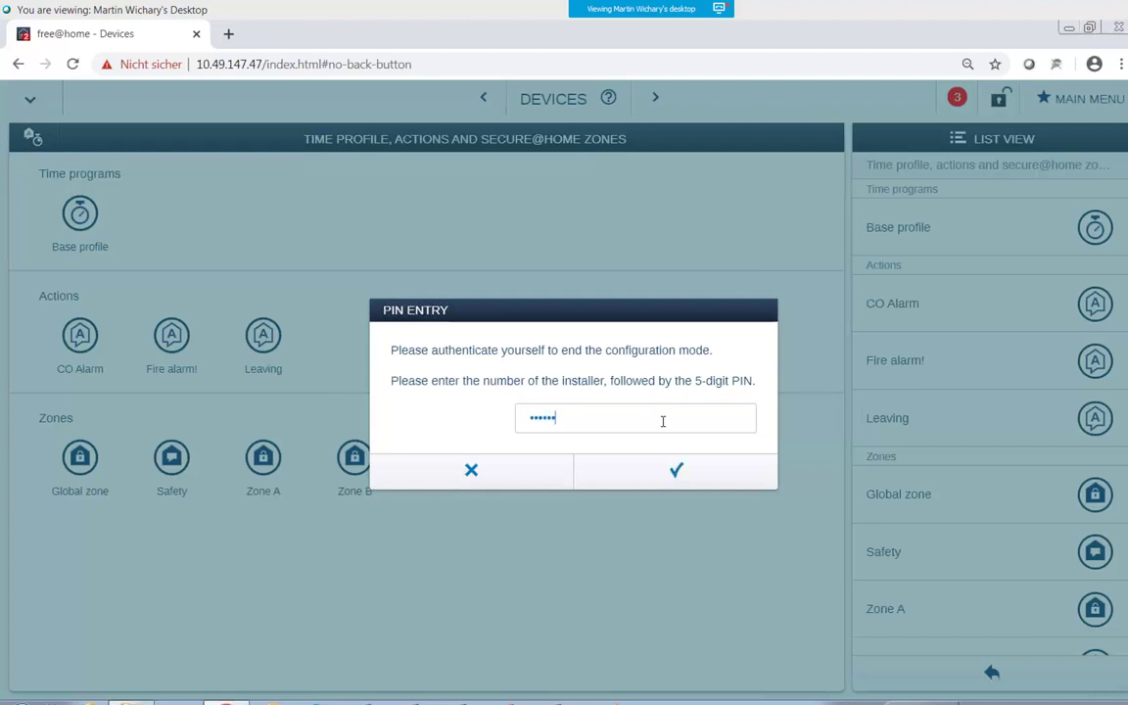
{"action": "left_click", "coordinate": [625, 484]}
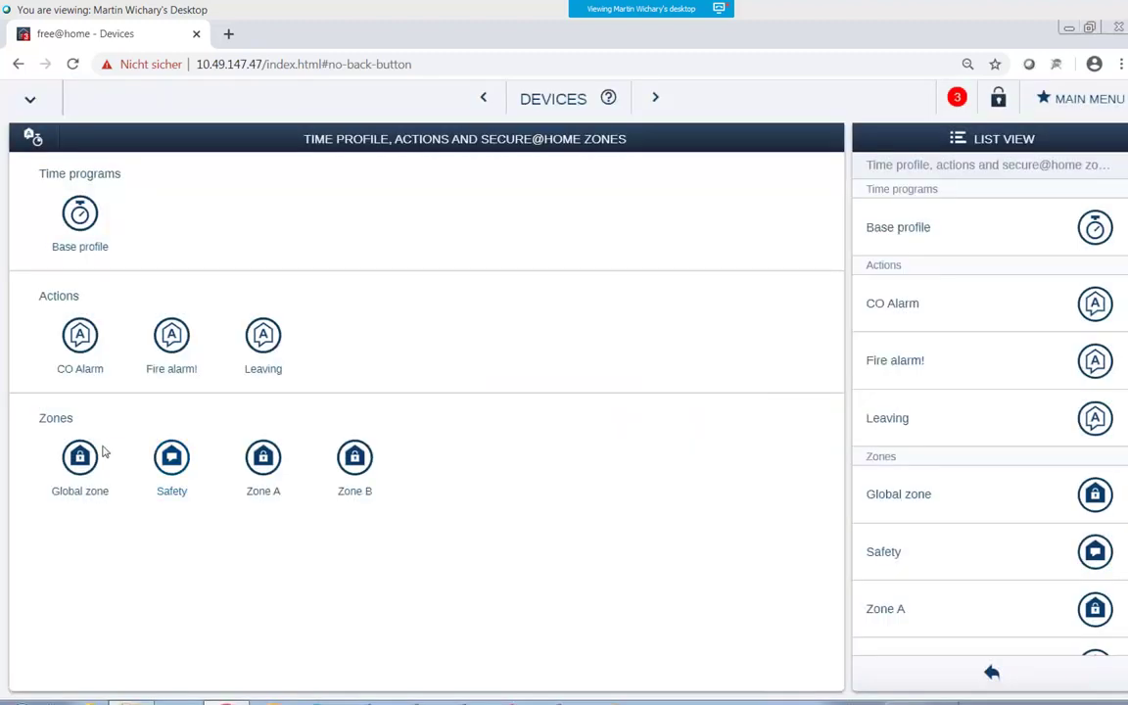
Return to the ground floor plan and open the Arming sensor's settings.
{"action": "left_click", "coordinate": [35, 135]}
{"action": "left_click", "coordinate": [36, 137]}
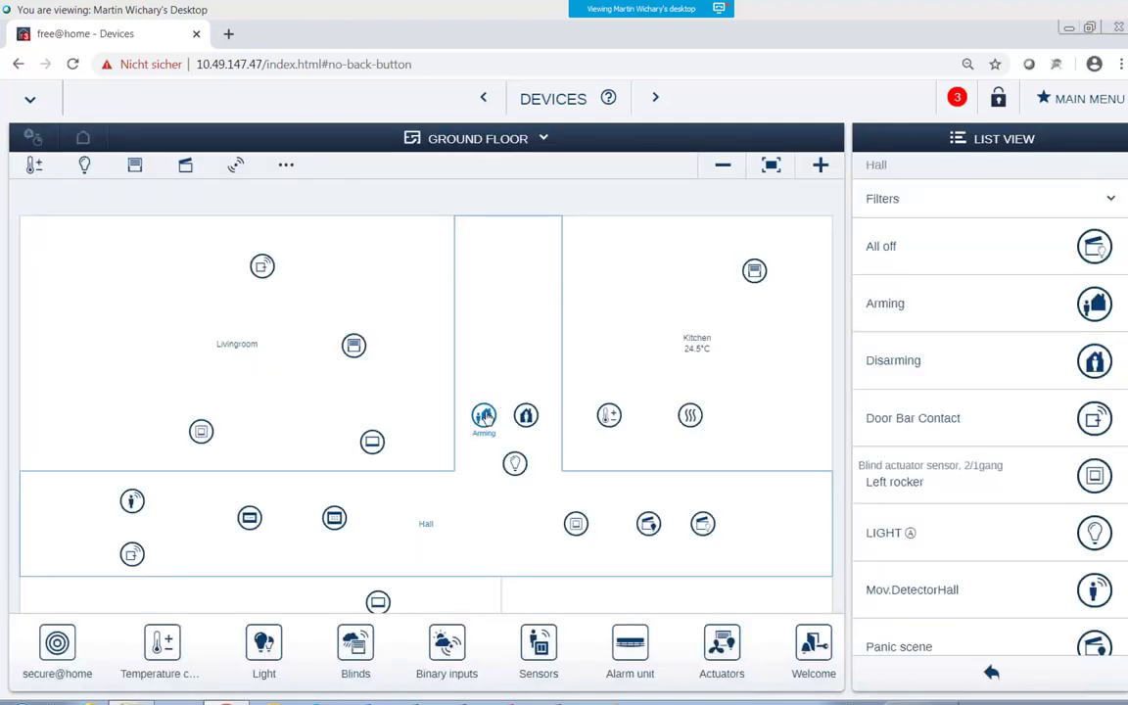
{"action": "left_click", "coordinate": [484, 415]}
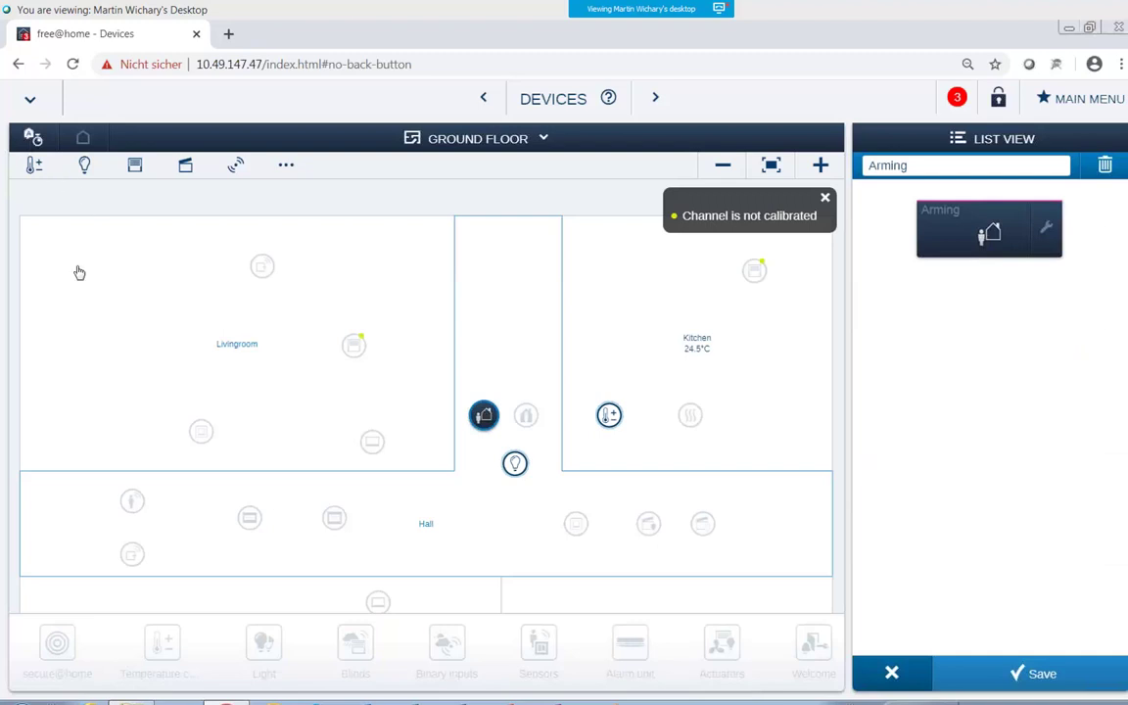
Link Arming to the Global zone set to arm, and dismiss the incorrect PIN error.
{"action": "left_click", "coordinate": [82, 448]}
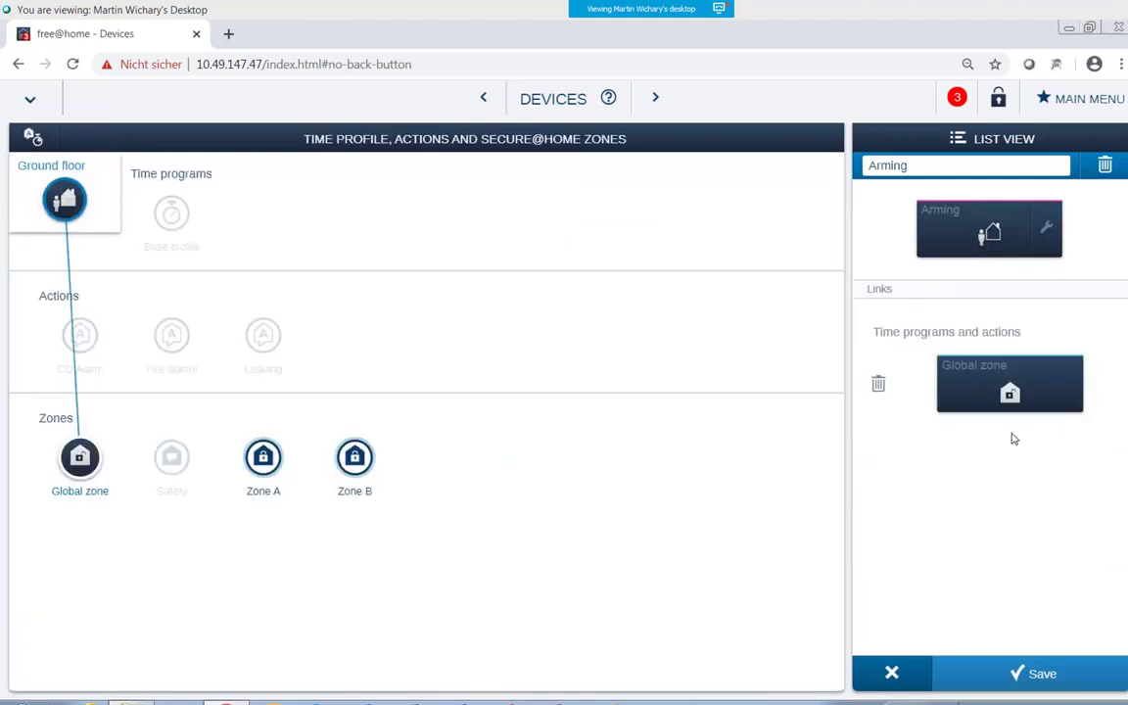
{"action": "mouse_move", "coordinate": [979, 396]}
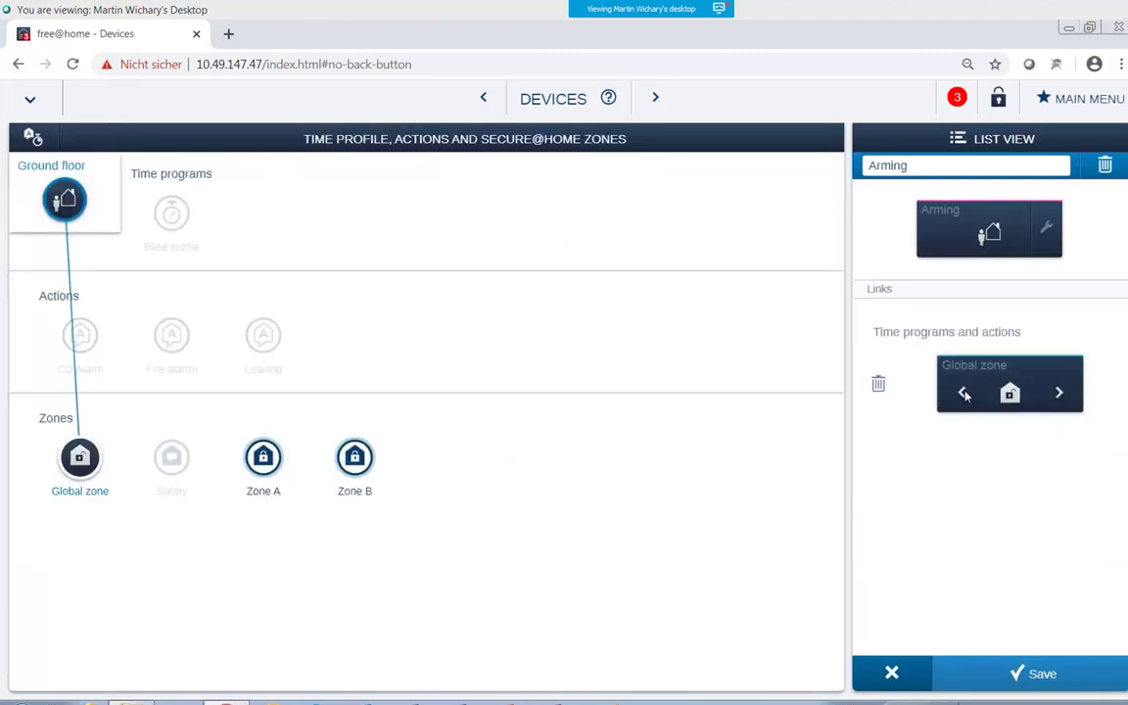
{"action": "left_click", "coordinate": [963, 393]}
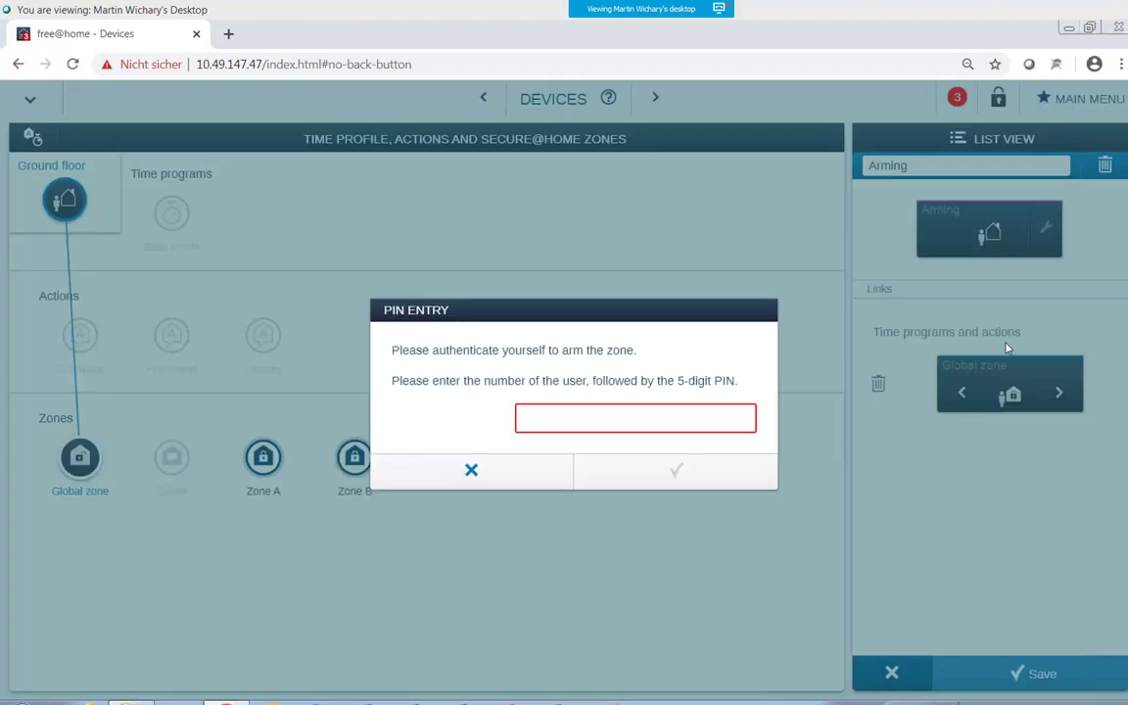
{"action": "left_click", "coordinate": [634, 424]}
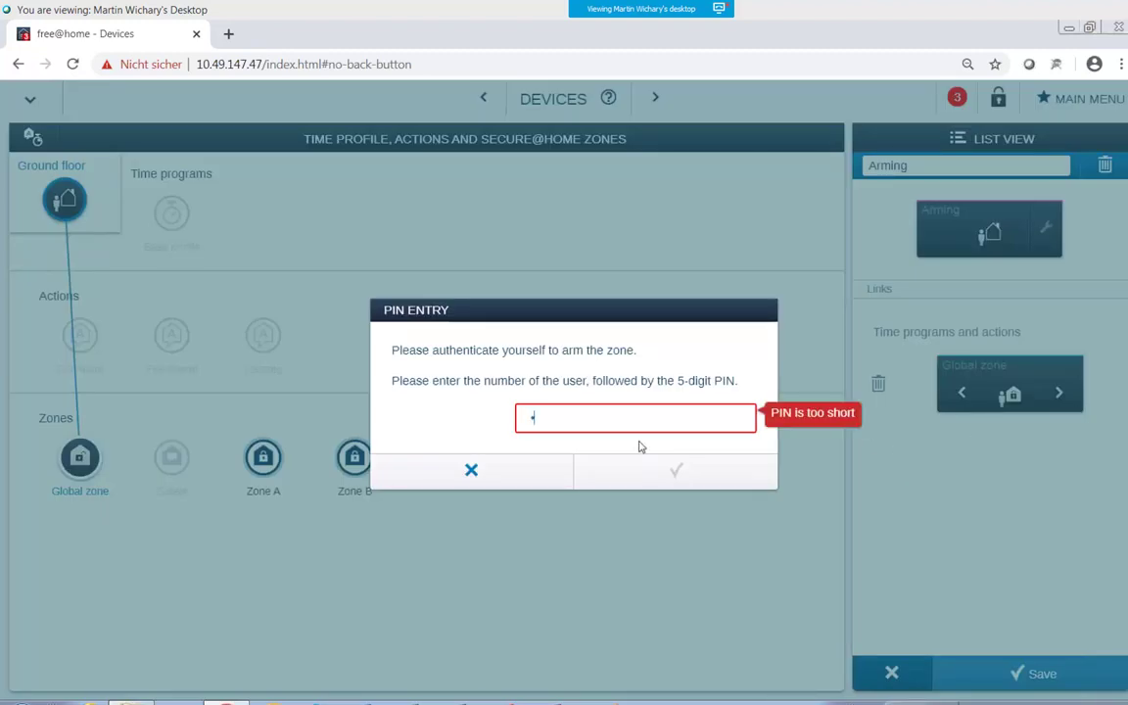
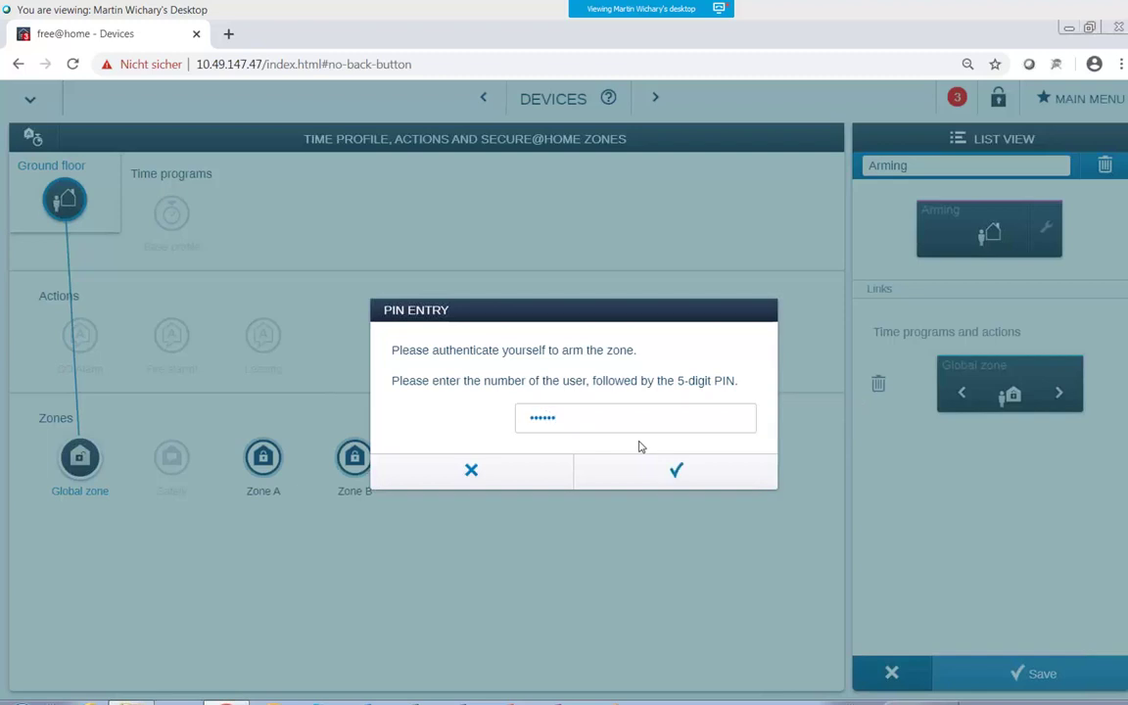
{"action": "left_click", "coordinate": [702, 476]}
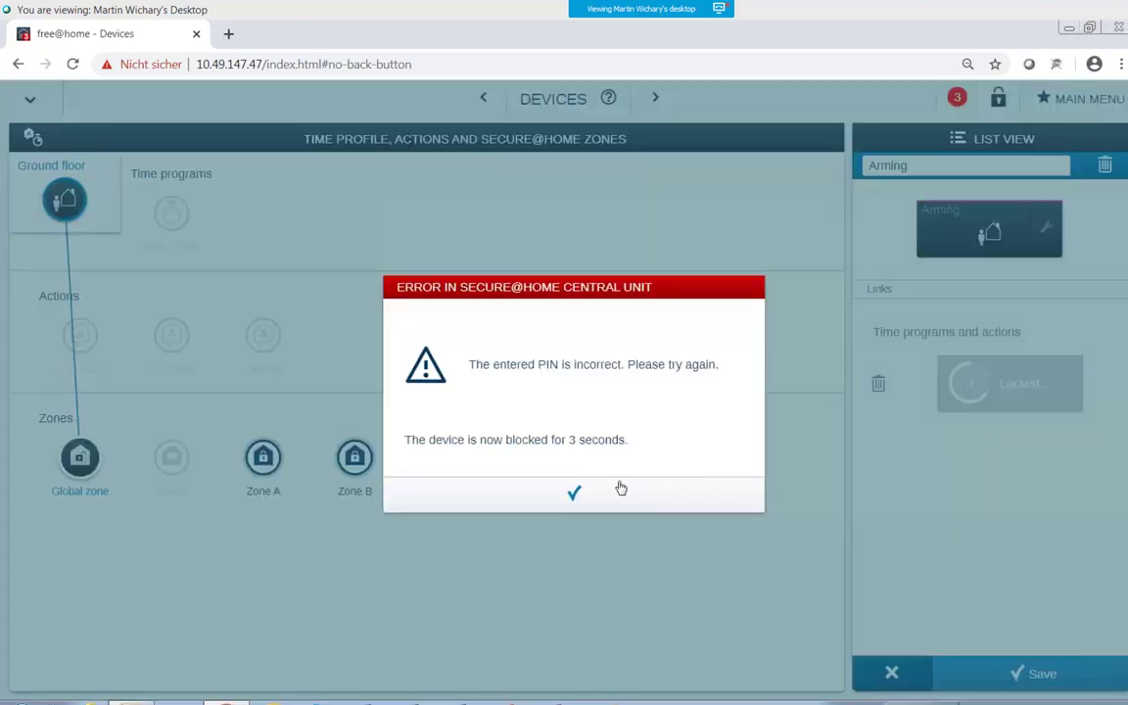
{"action": "left_click", "coordinate": [604, 494]}
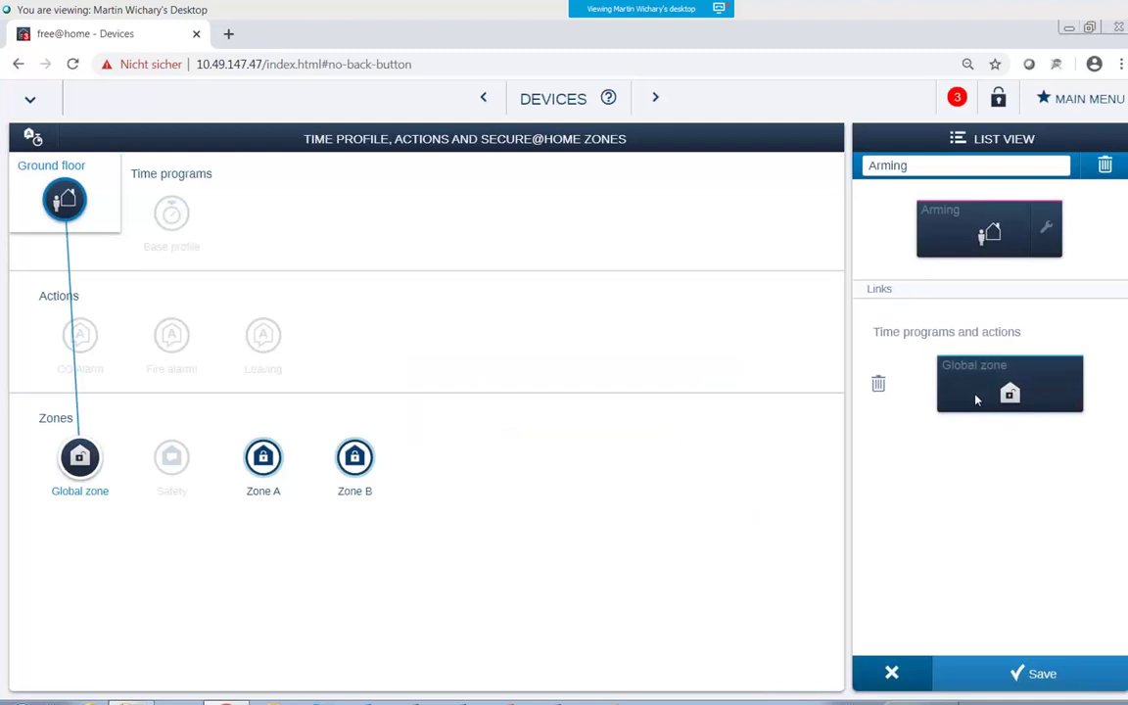
Set the Global zone link to arming again, confirming with the correct user PIN.
{"action": "mouse_move", "coordinate": [977, 400]}
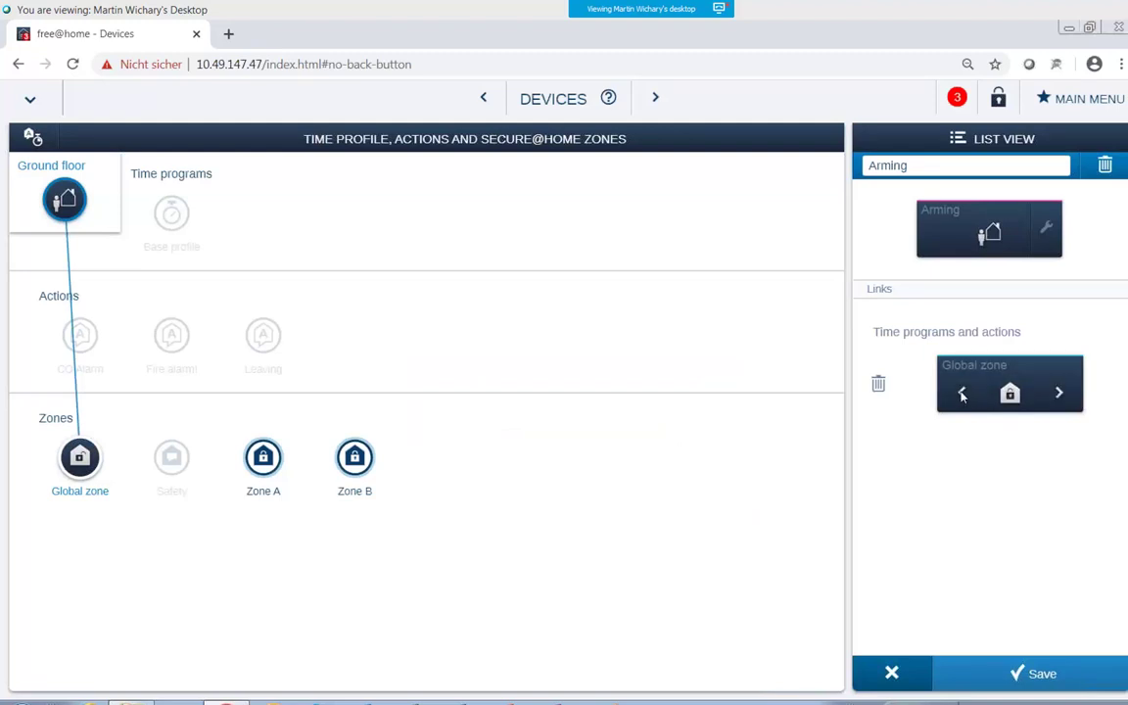
{"action": "left_click", "coordinate": [963, 394]}
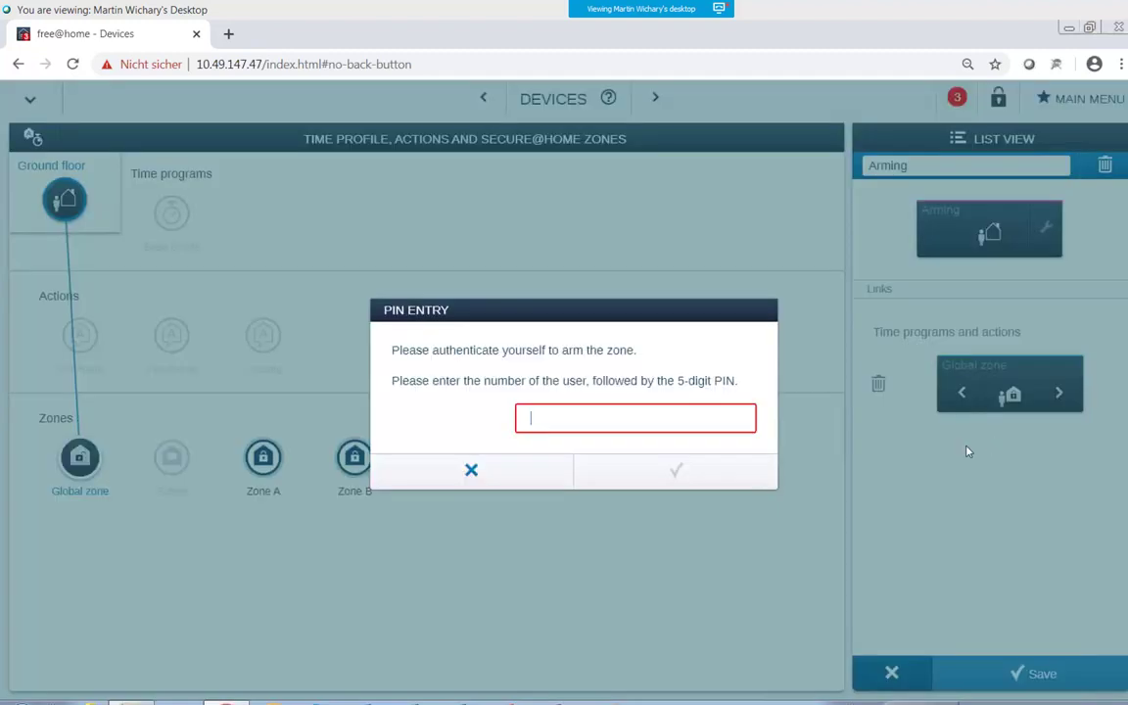
{"action": "left_click", "coordinate": [585, 413]}
{"action": "left_click", "coordinate": [566, 415]}
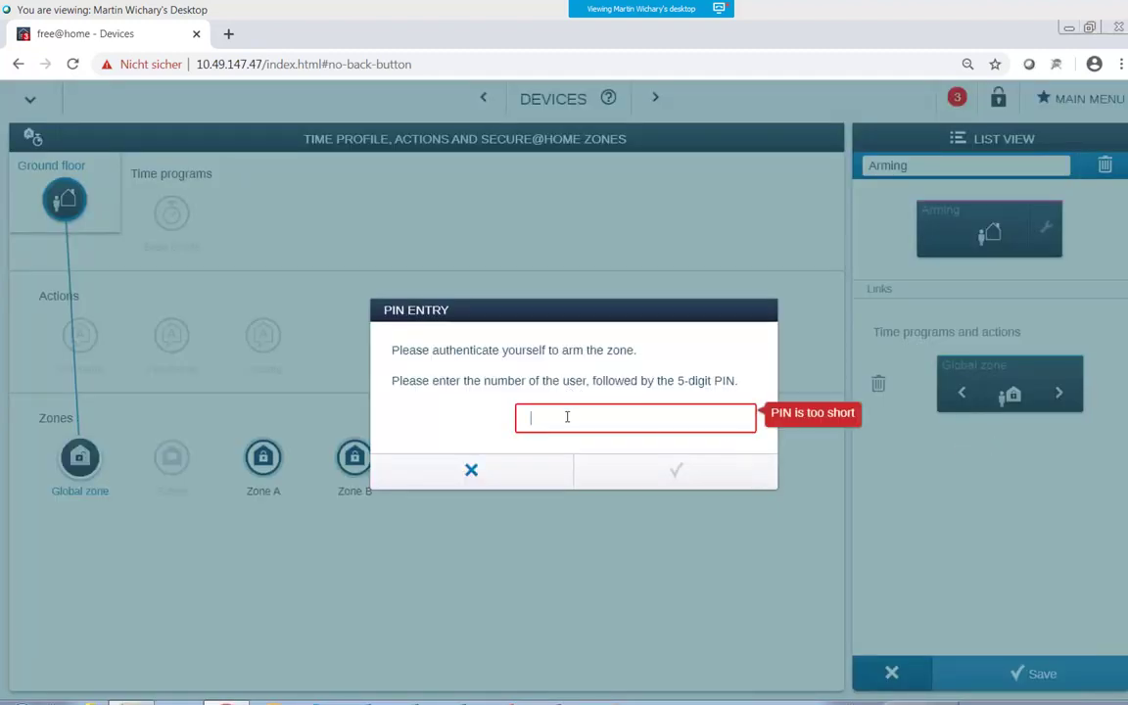
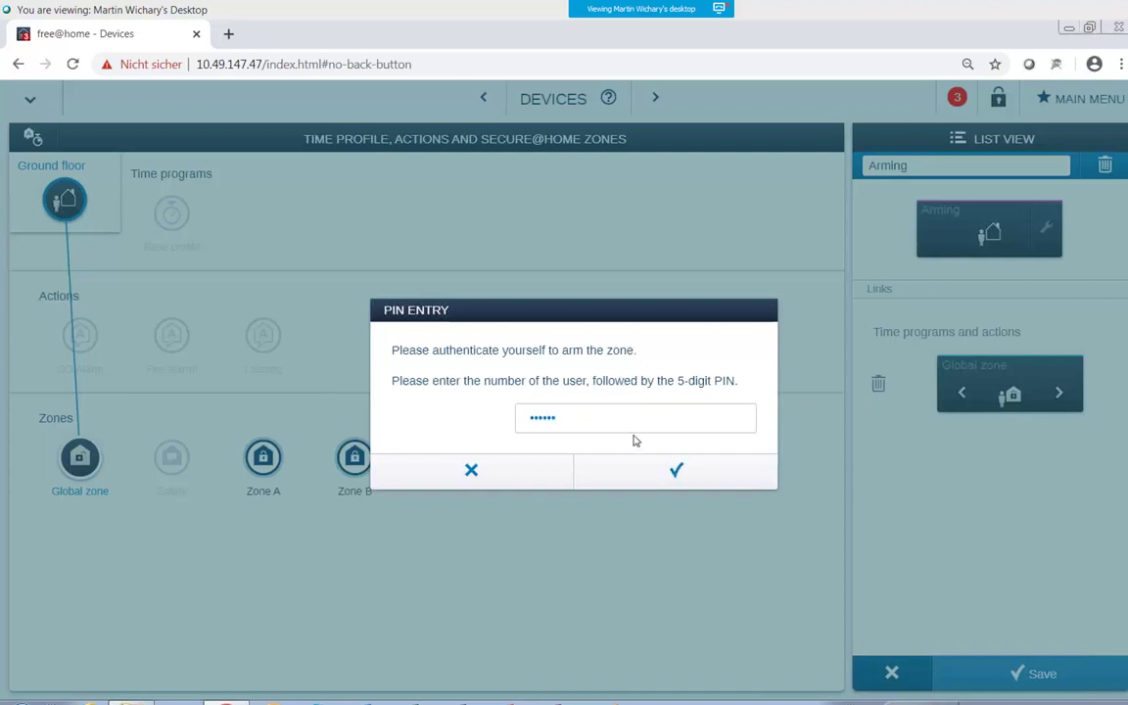
{"action": "left_click", "coordinate": [649, 477]}
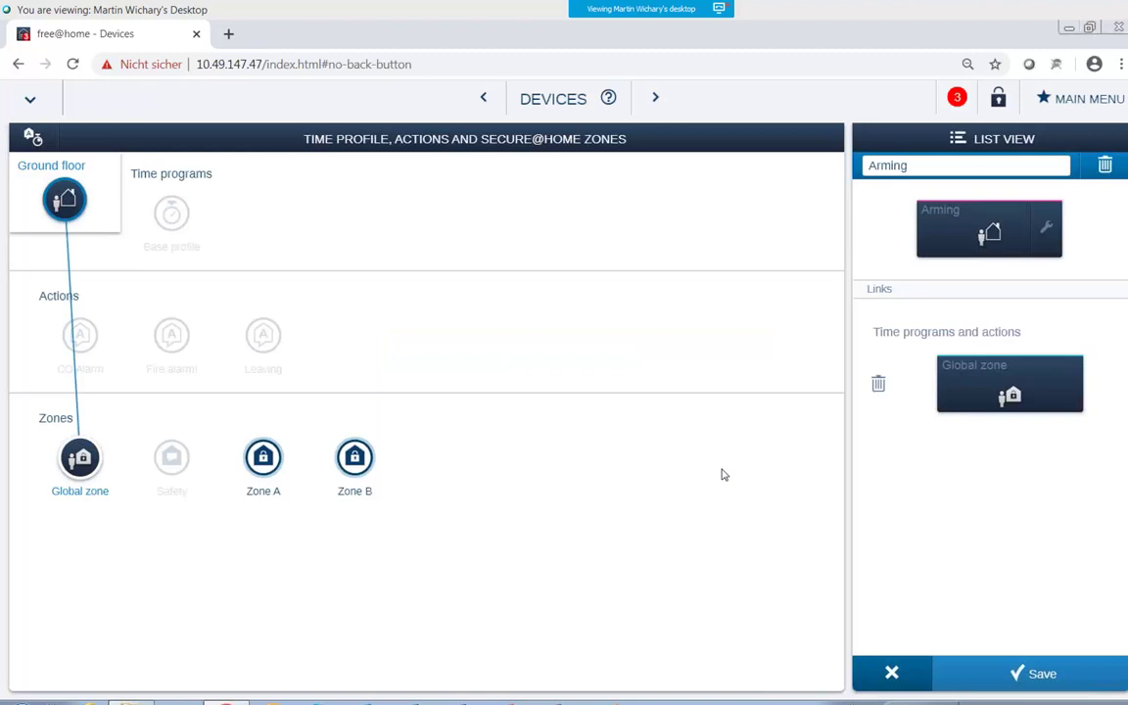
Save the Arming scene and show the Ground floor device plan.
{"action": "left_click", "coordinate": [1069, 687]}
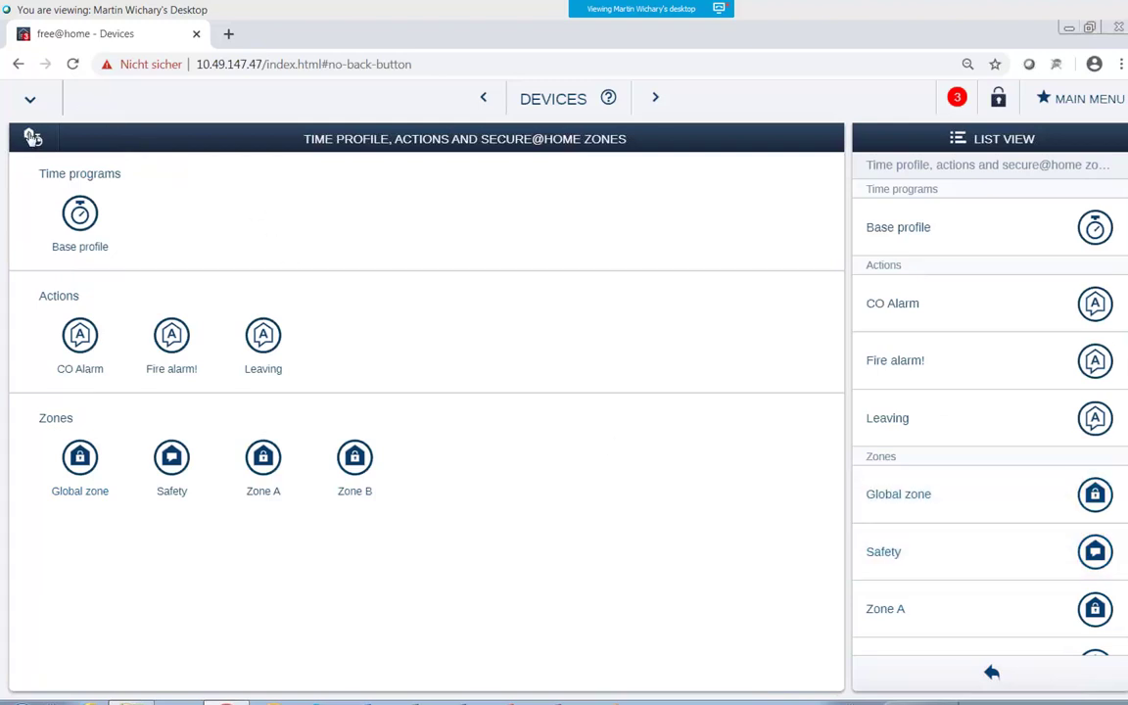
{"action": "left_click", "coordinate": [32, 137]}
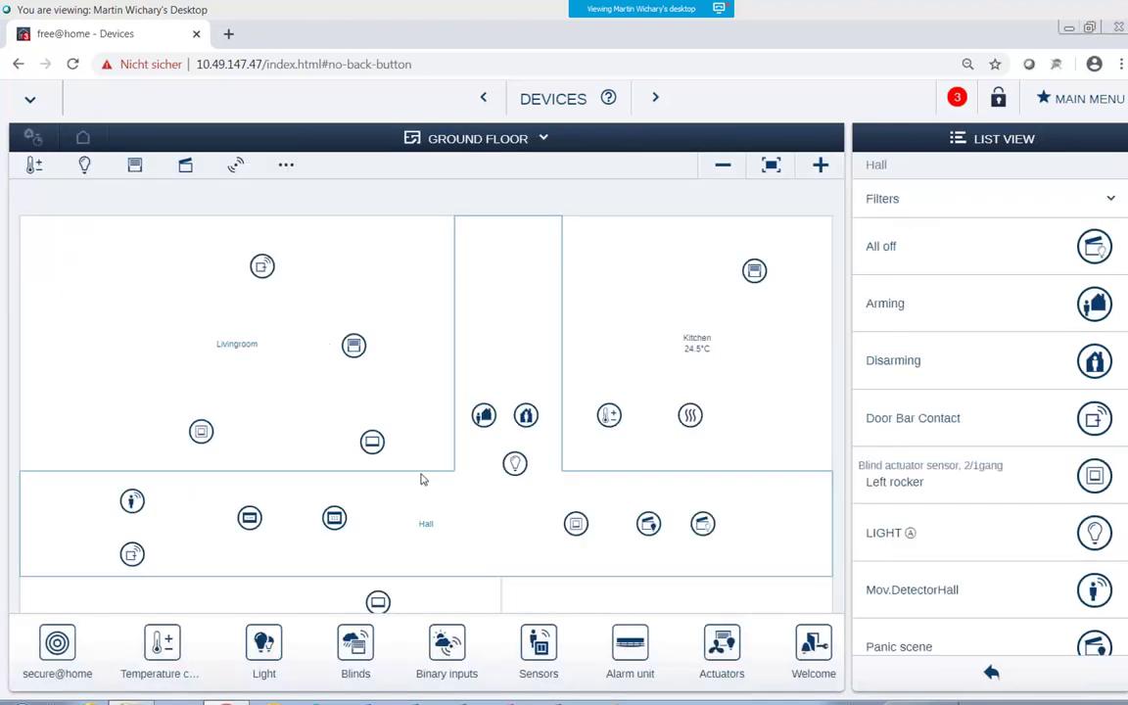
{"action": "scroll", "coordinate": [433, 487], "scroll_direction": "down", "scroll_amount": 1}
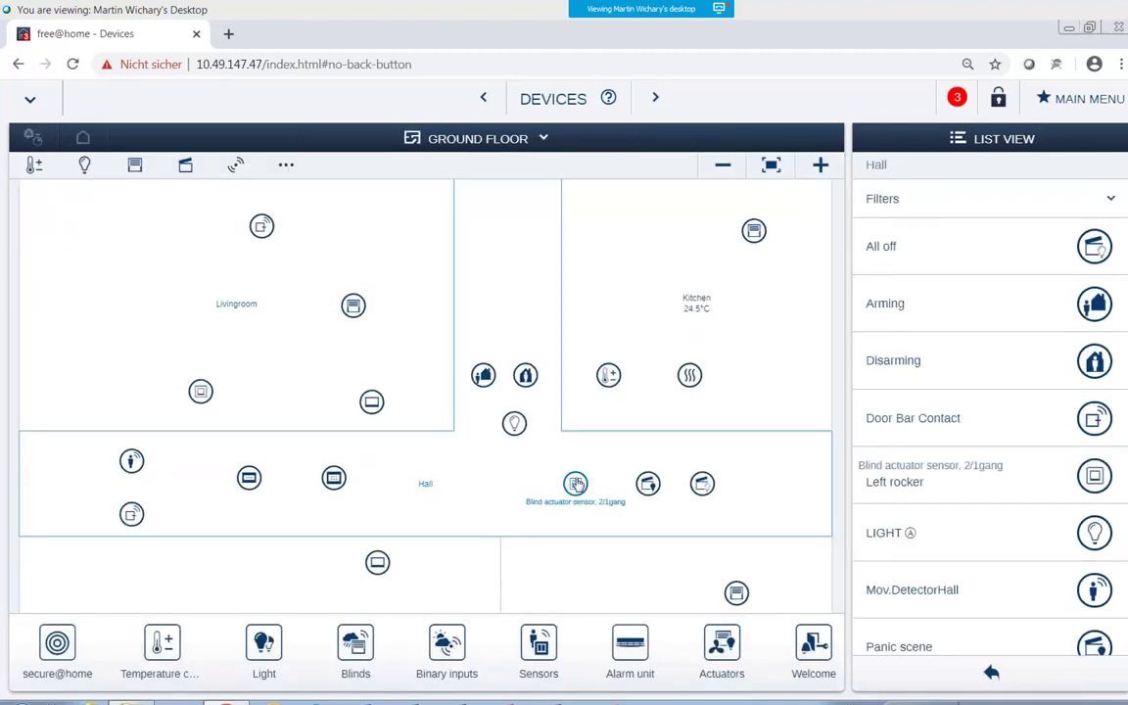
Trial-link Arming and Disarming to the Hall sensor's right rocker, then discard and return to main menu.
{"action": "left_click", "coordinate": [577, 484]}
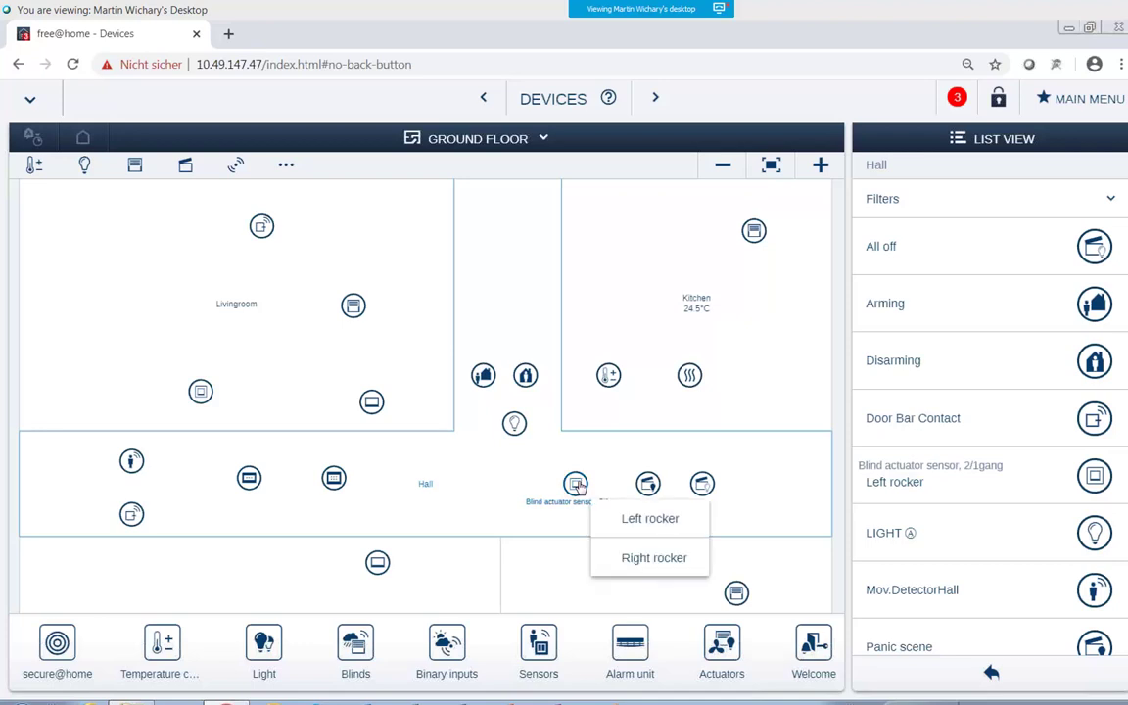
{"action": "left_click", "coordinate": [637, 559]}
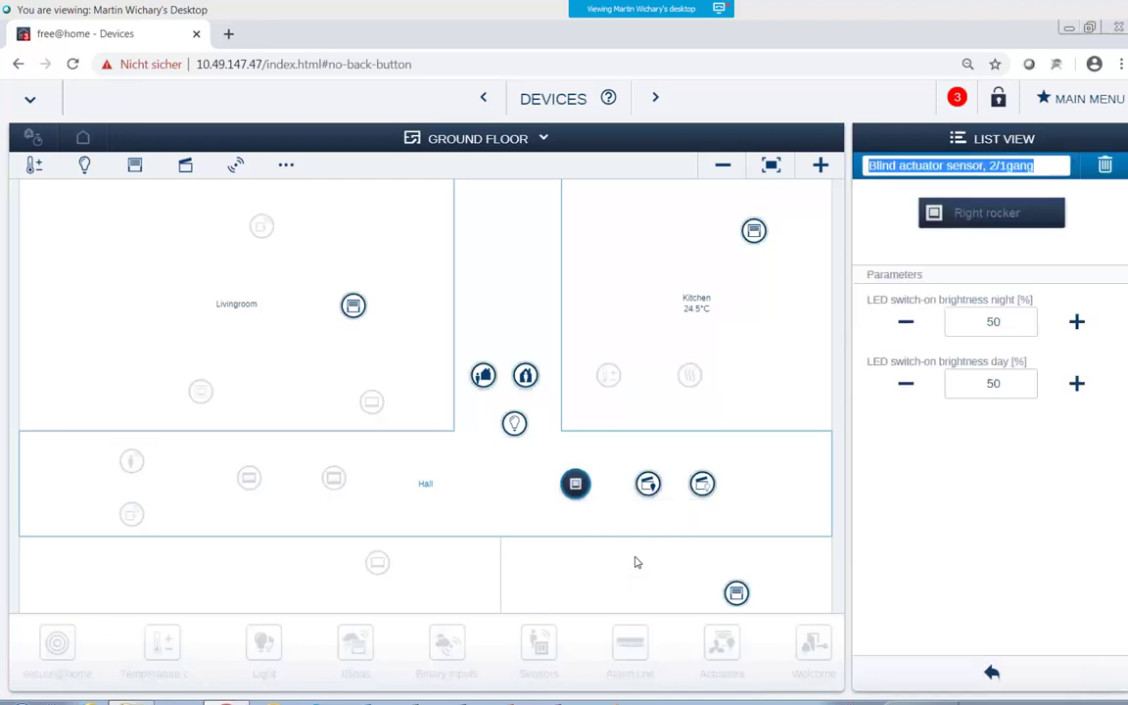
{"action": "left_click_drag", "start_coordinate": [483, 375], "coordinate": [578, 487]}
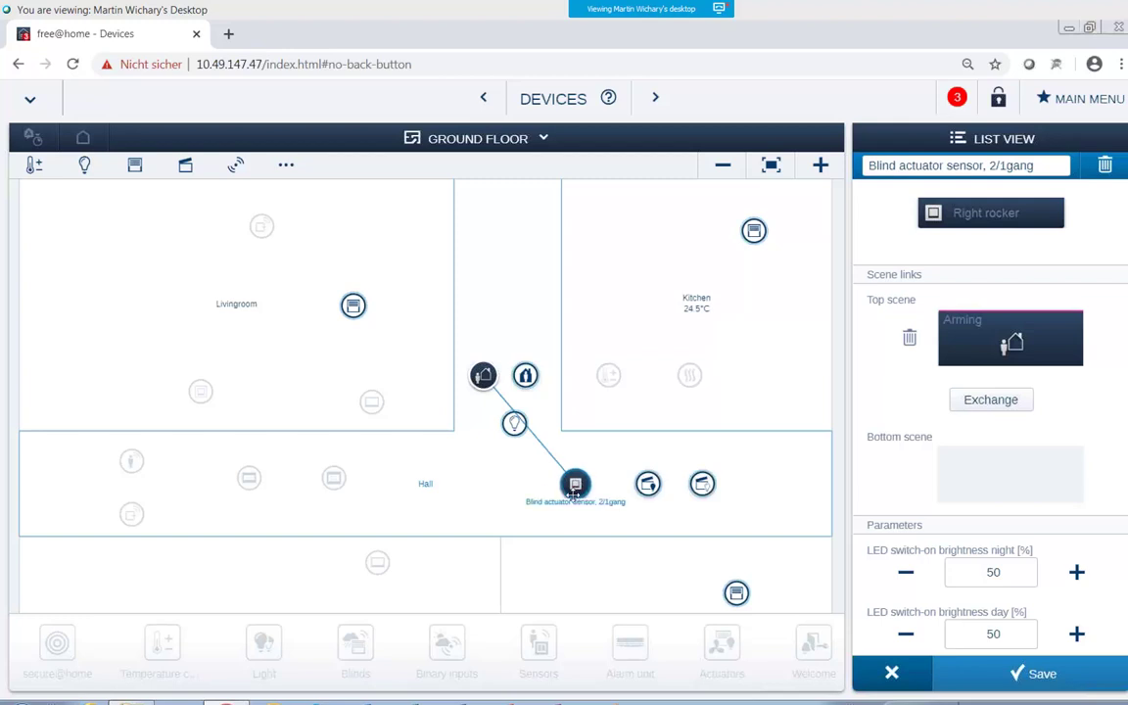
{"action": "left_click_drag", "start_coordinate": [575, 487], "coordinate": [525, 377]}
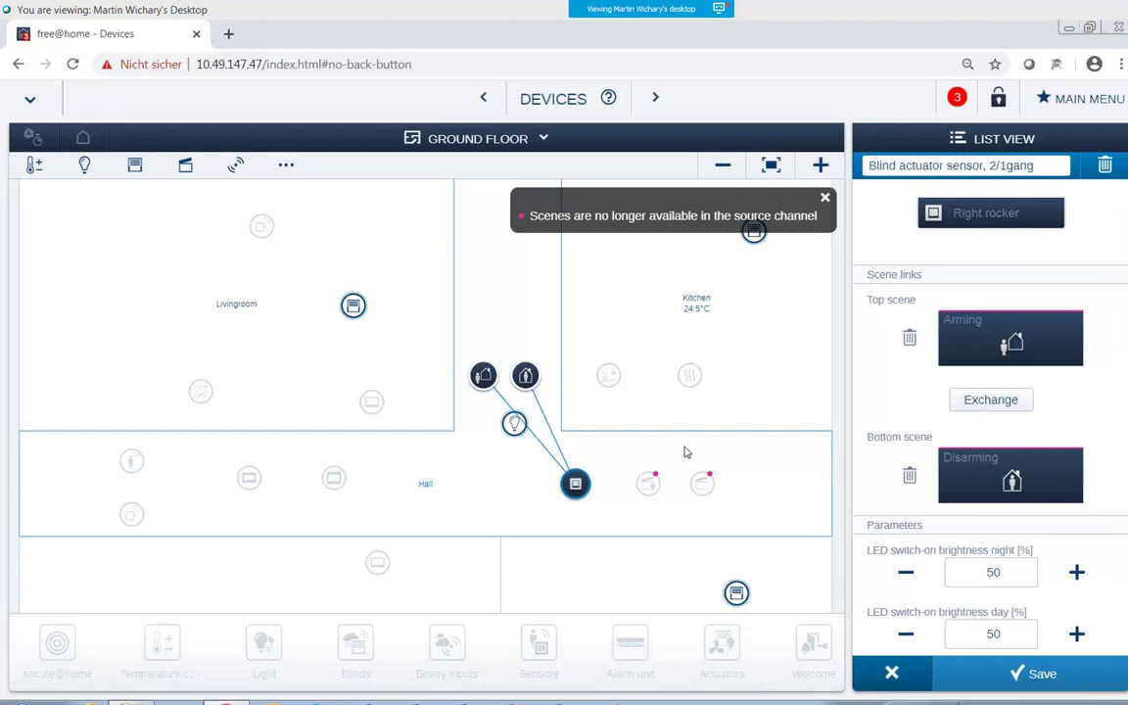
{"action": "left_click", "coordinate": [902, 674]}
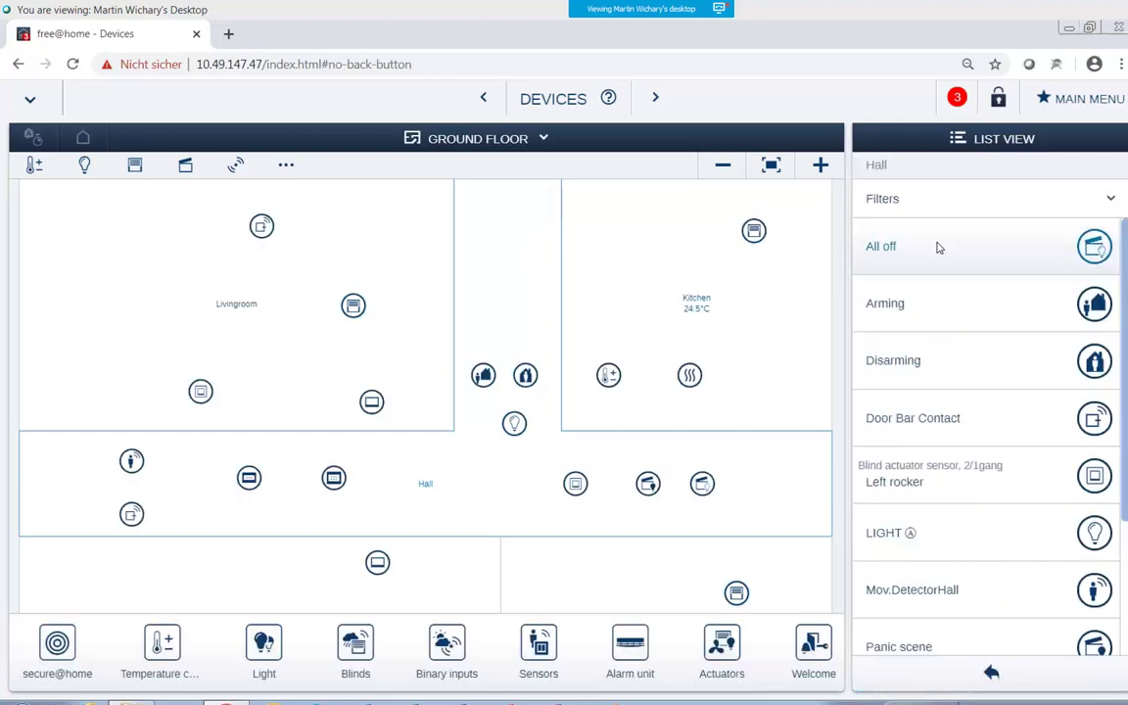
{"action": "left_click", "coordinate": [1064, 101]}
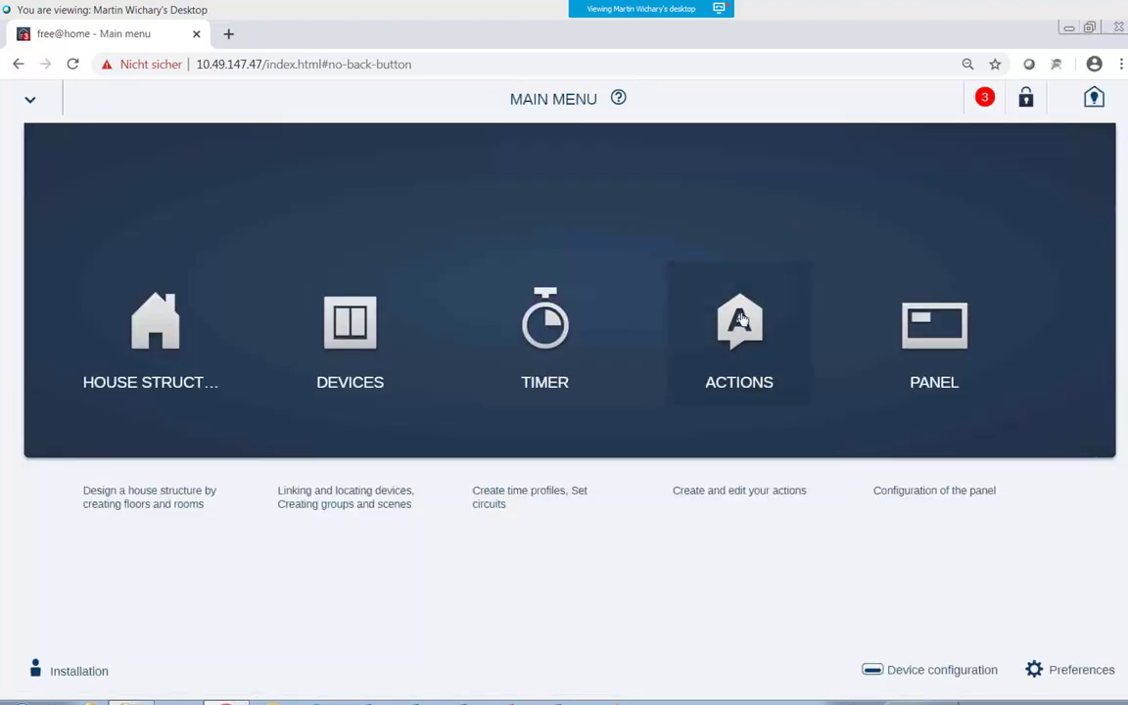
Give the Leaving action a Window sensor event: Door Bar Contact 'Window is being opened'.
{"action": "left_click", "coordinate": [742, 320]}
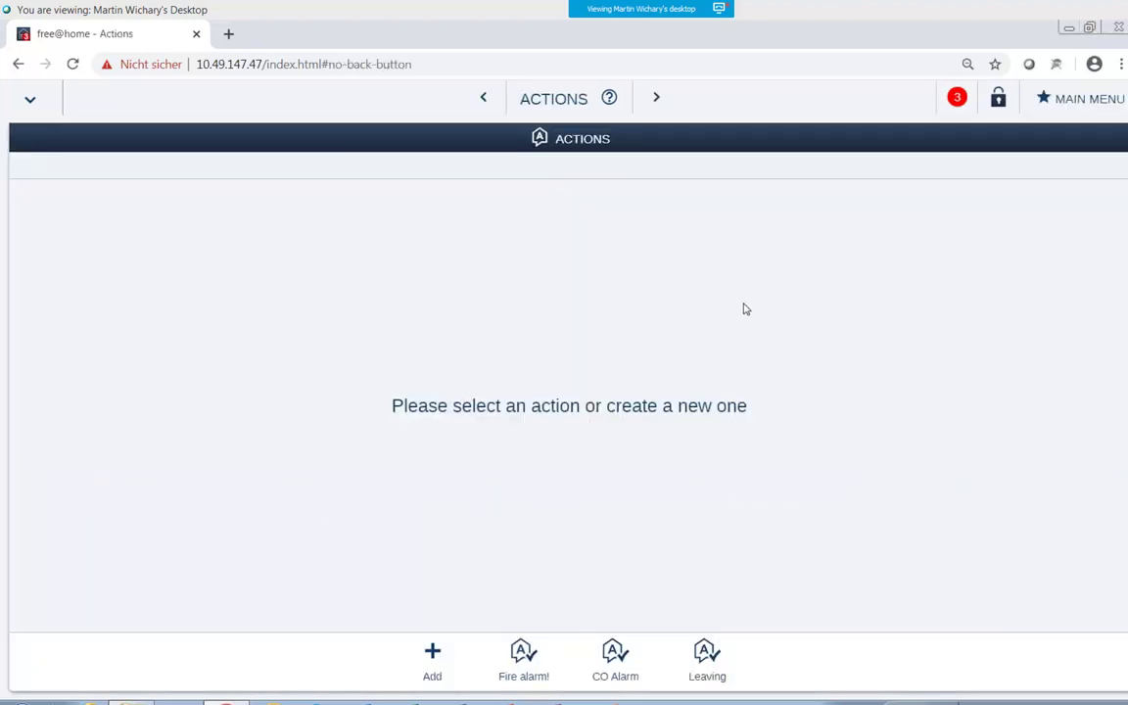
{"action": "left_click", "coordinate": [706, 663]}
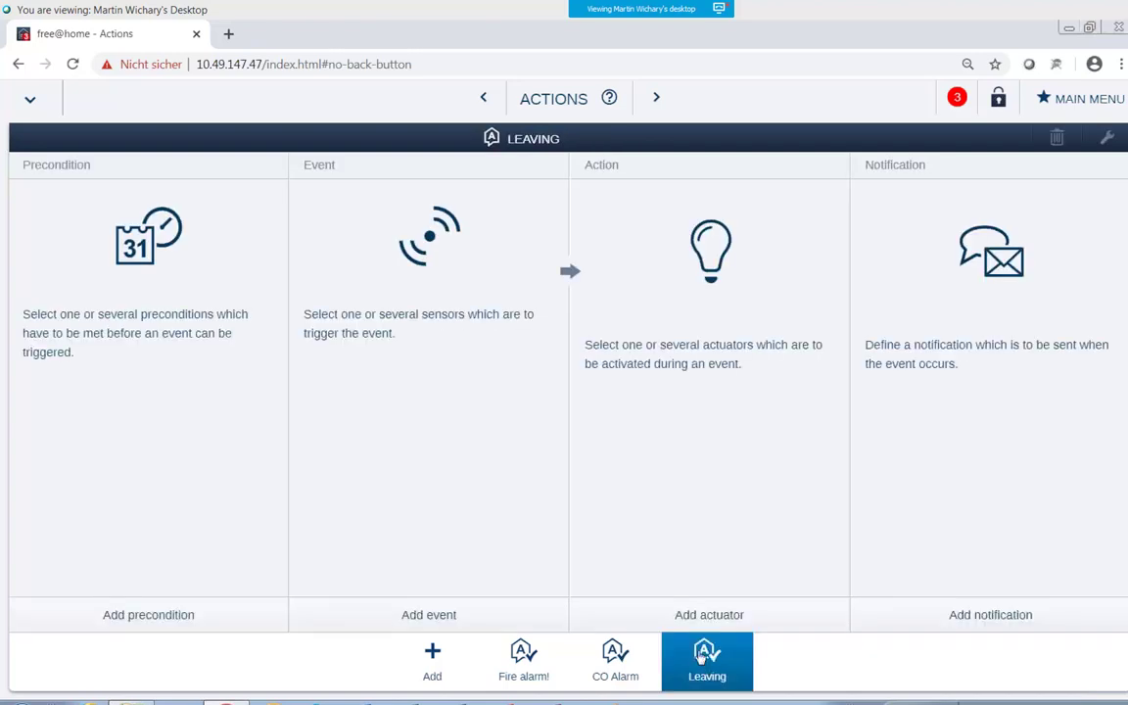
{"action": "left_click", "coordinate": [392, 615]}
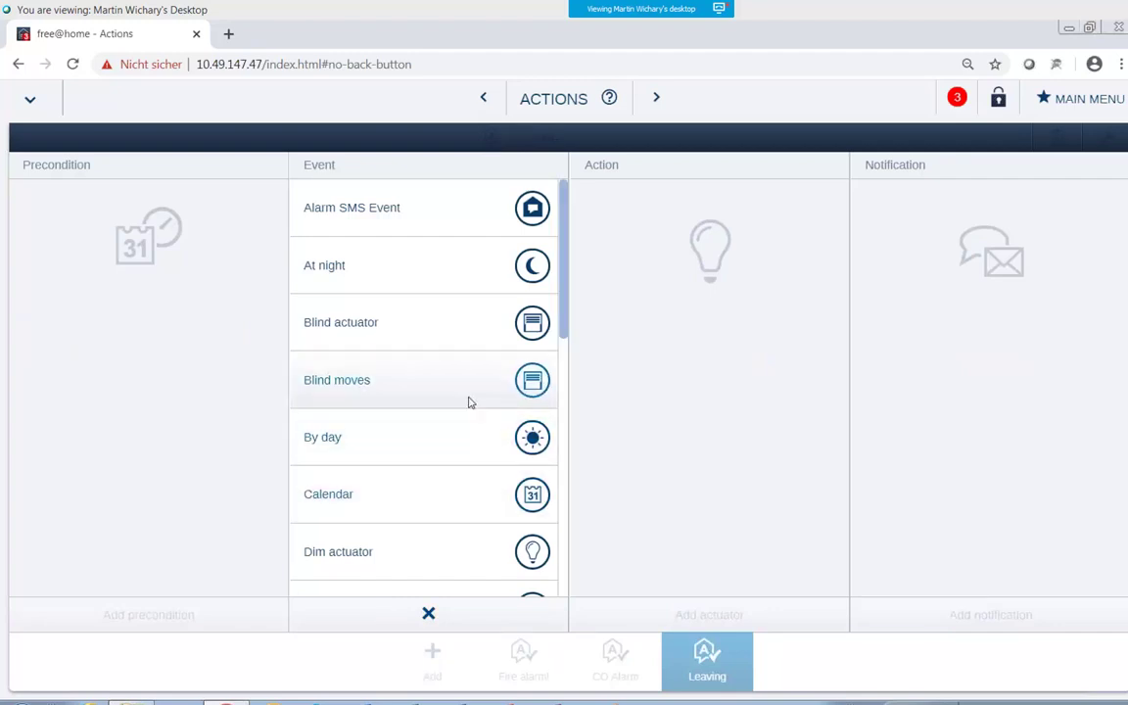
{"action": "scroll", "coordinate": [469, 402], "scroll_direction": "down", "scroll_amount": 3}
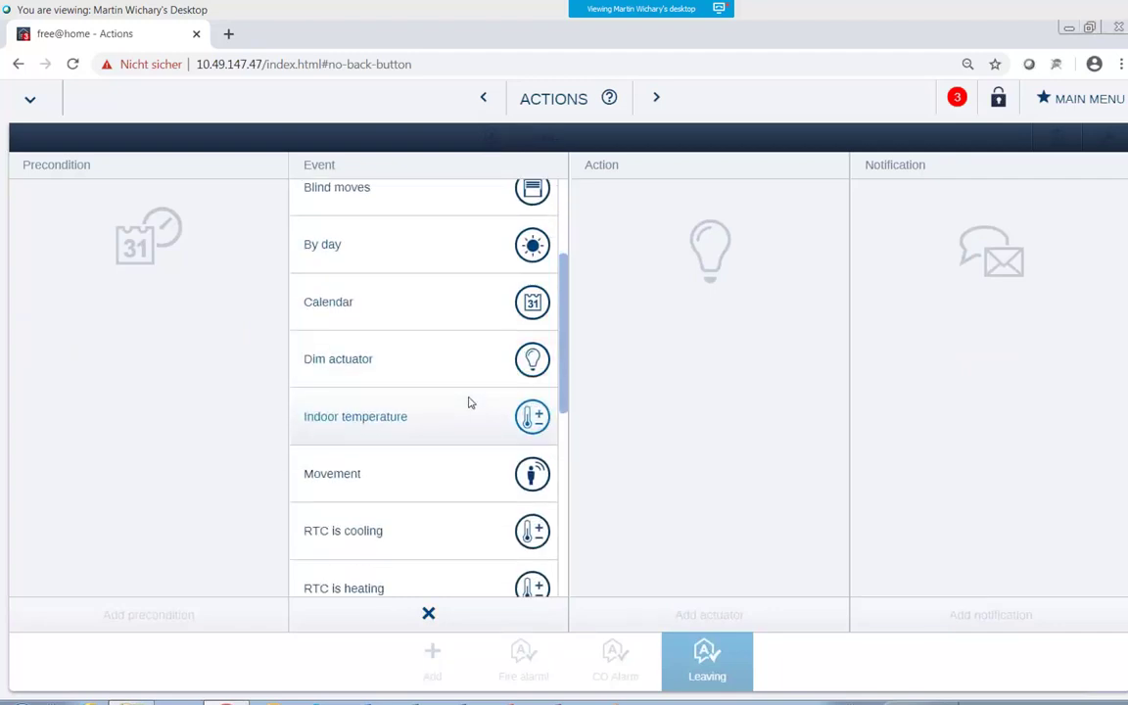
{"action": "scroll", "coordinate": [469, 403], "scroll_direction": "down", "scroll_amount": 1}
{"action": "scroll", "coordinate": [469, 402], "scroll_direction": "down", "scroll_amount": 2}
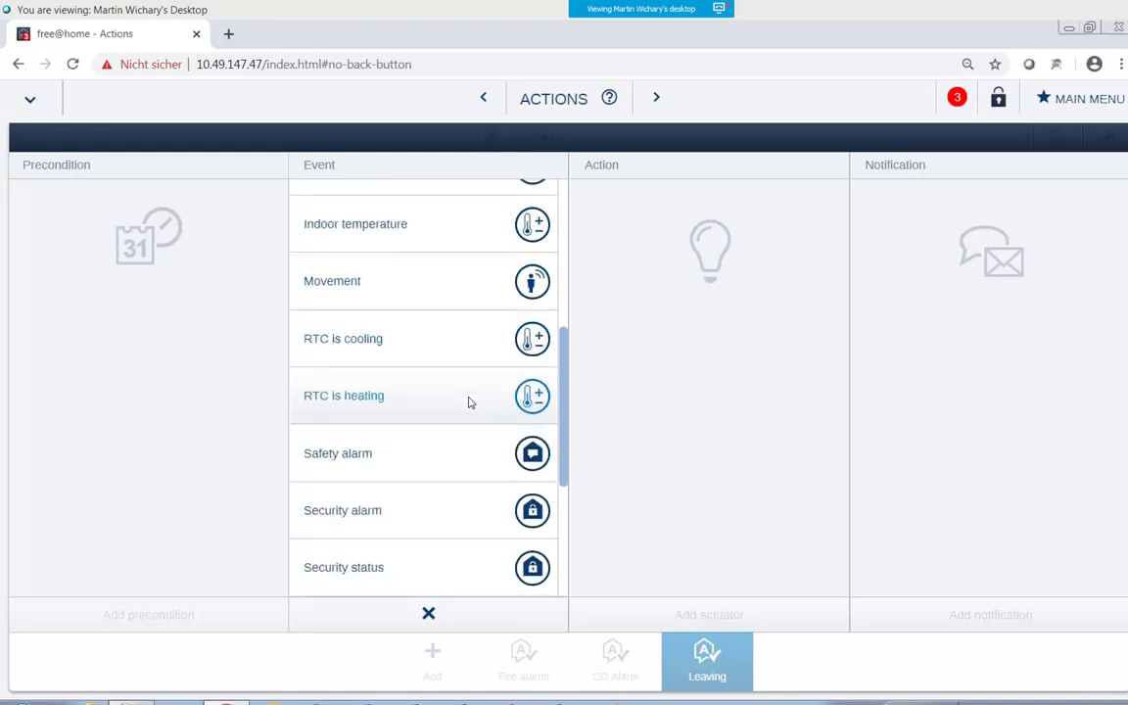
{"action": "scroll", "coordinate": [469, 403], "scroll_direction": "down", "scroll_amount": 4}
{"action": "scroll", "coordinate": [469, 402], "scroll_direction": "down", "scroll_amount": 1}
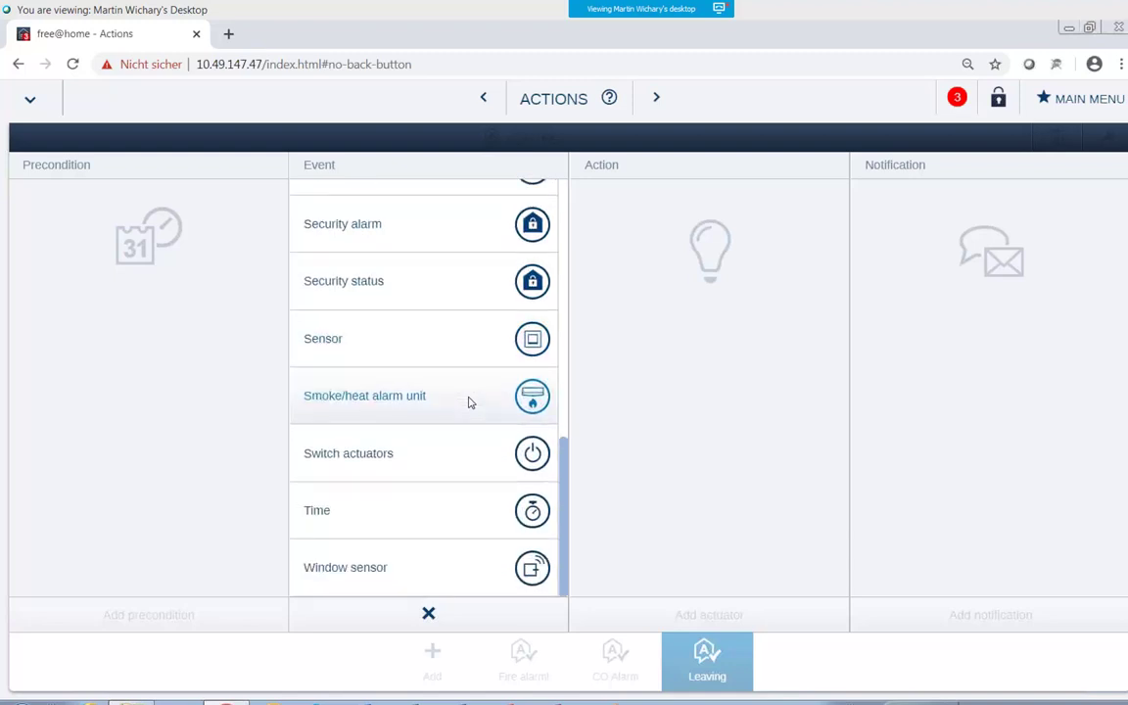
{"action": "left_click", "coordinate": [356, 574]}
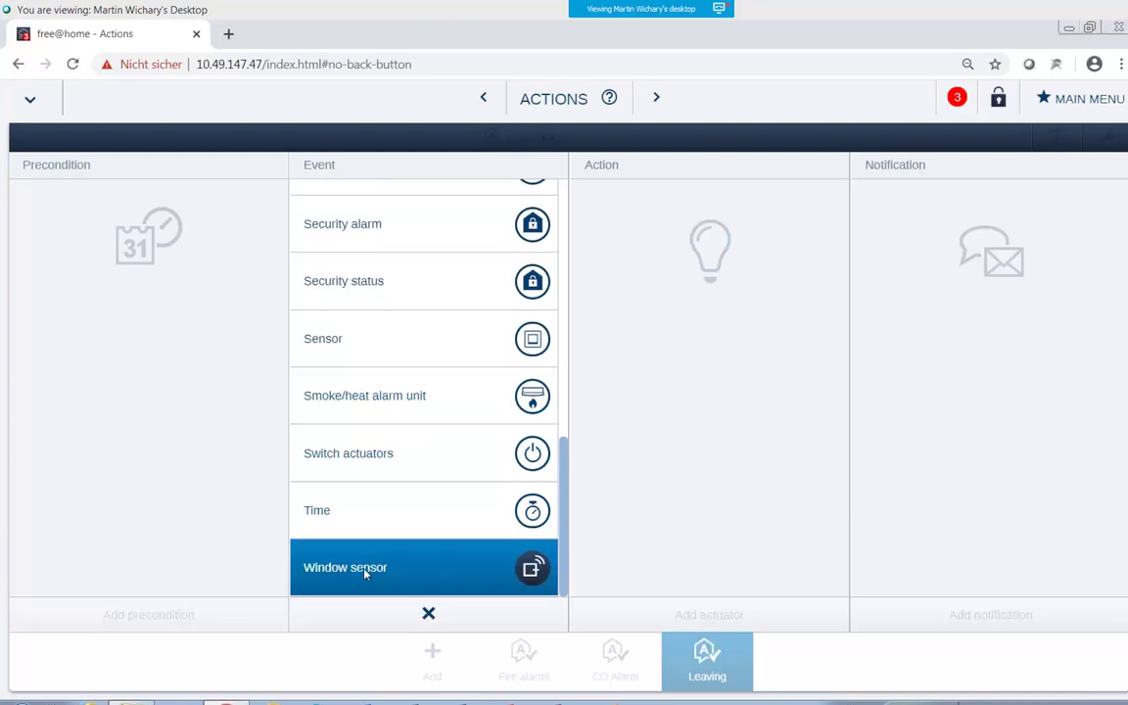
{"action": "left_click", "coordinate": [381, 307]}
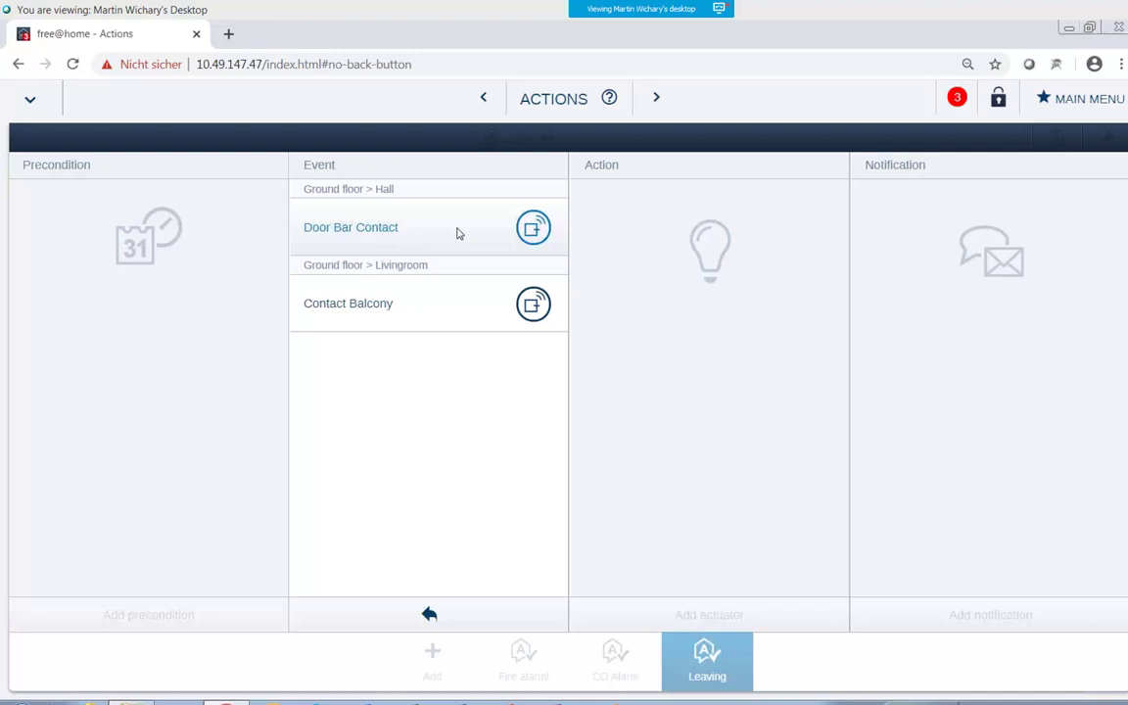
{"action": "left_click", "coordinate": [443, 232]}
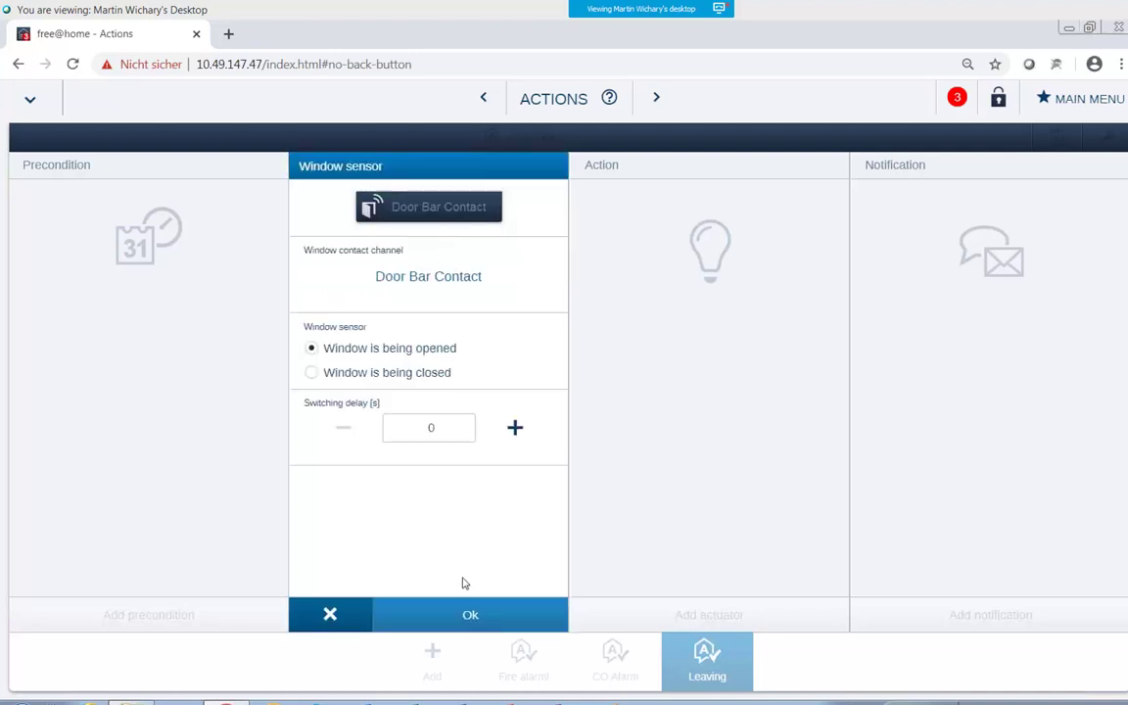
{"action": "left_click", "coordinate": [466, 618]}
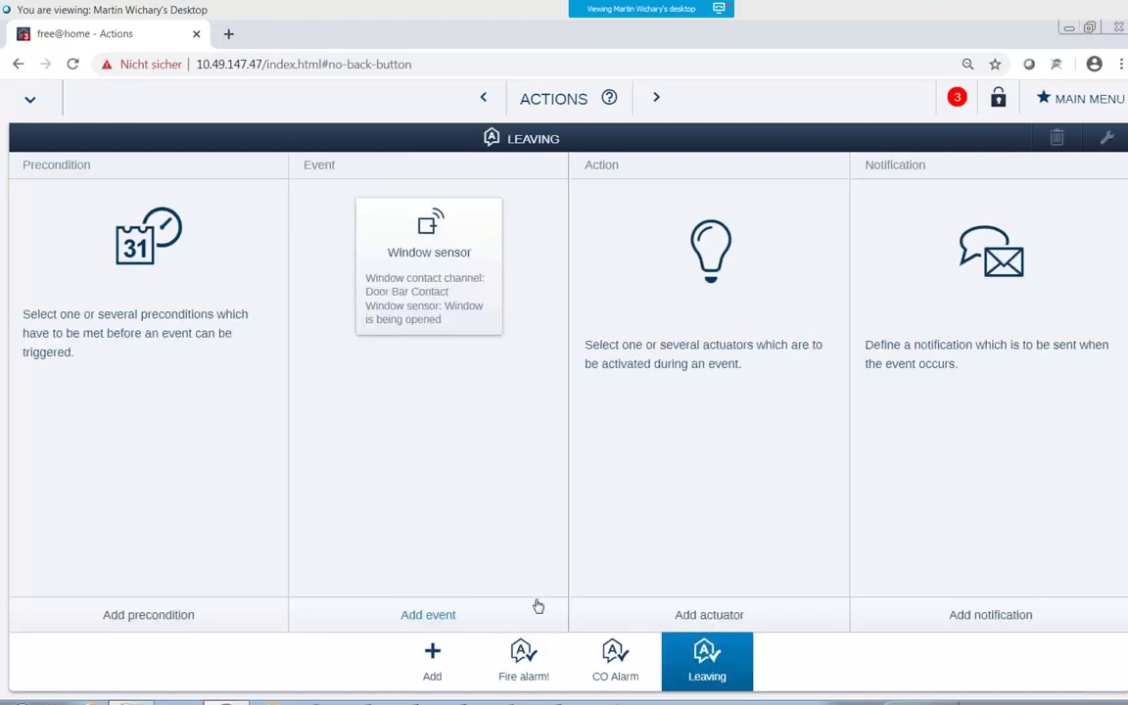
Add the Arming and All off scenes as actuators of the Leaving action.
{"action": "left_click", "coordinate": [624, 612]}
{"action": "scroll", "coordinate": [751, 451], "scroll_direction": "down", "scroll_amount": 3}
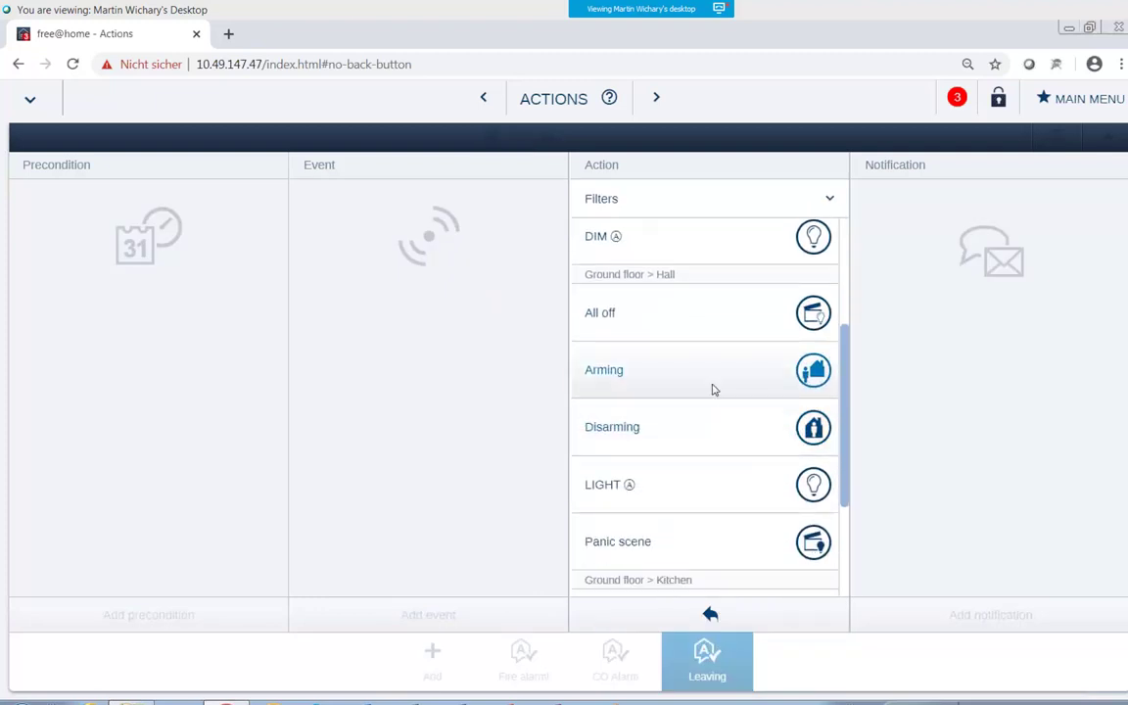
{"action": "left_click", "coordinate": [713, 391]}
{"action": "left_click", "coordinate": [718, 617]}
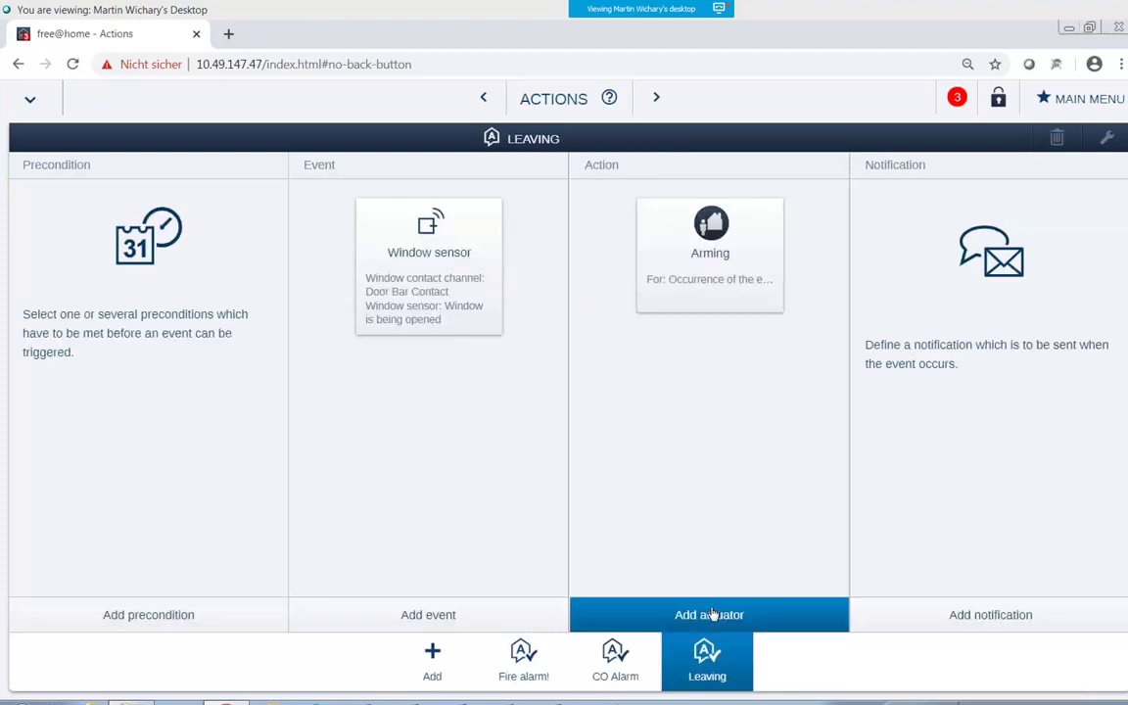
{"action": "left_click", "coordinate": [730, 615]}
{"action": "scroll", "coordinate": [748, 538], "scroll_direction": "down", "scroll_amount": 1}
{"action": "scroll", "coordinate": [746, 535], "scroll_direction": "down", "scroll_amount": 4}
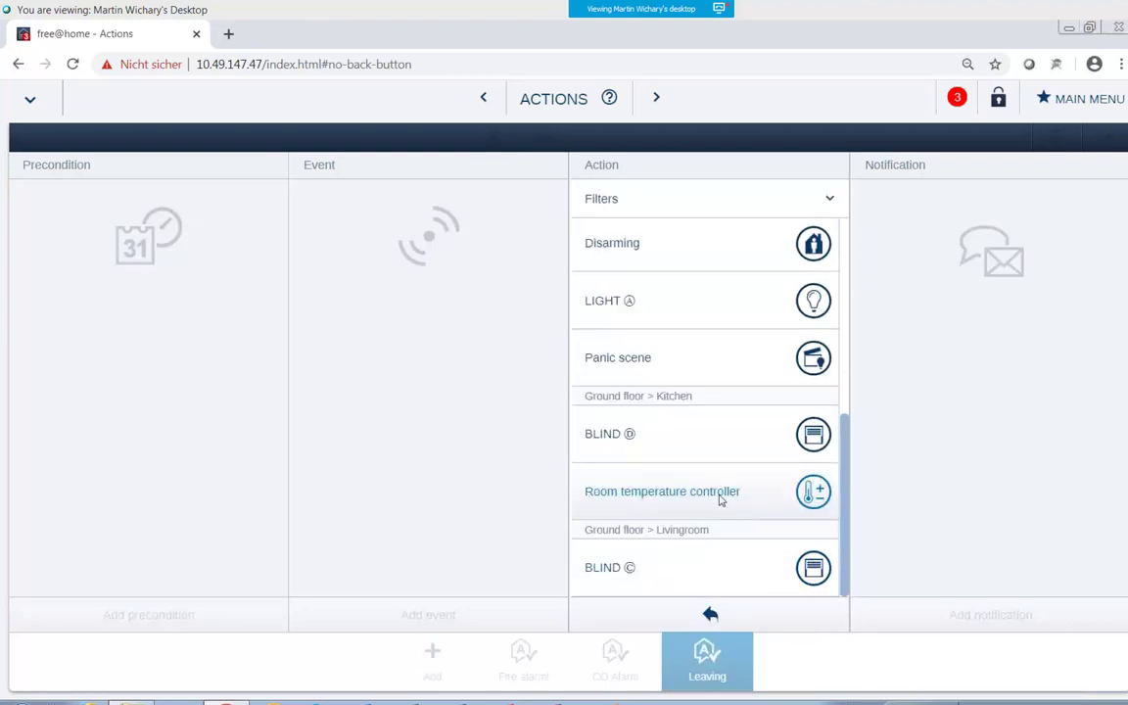
{"action": "scroll", "coordinate": [720, 499], "scroll_direction": "up", "scroll_amount": 2}
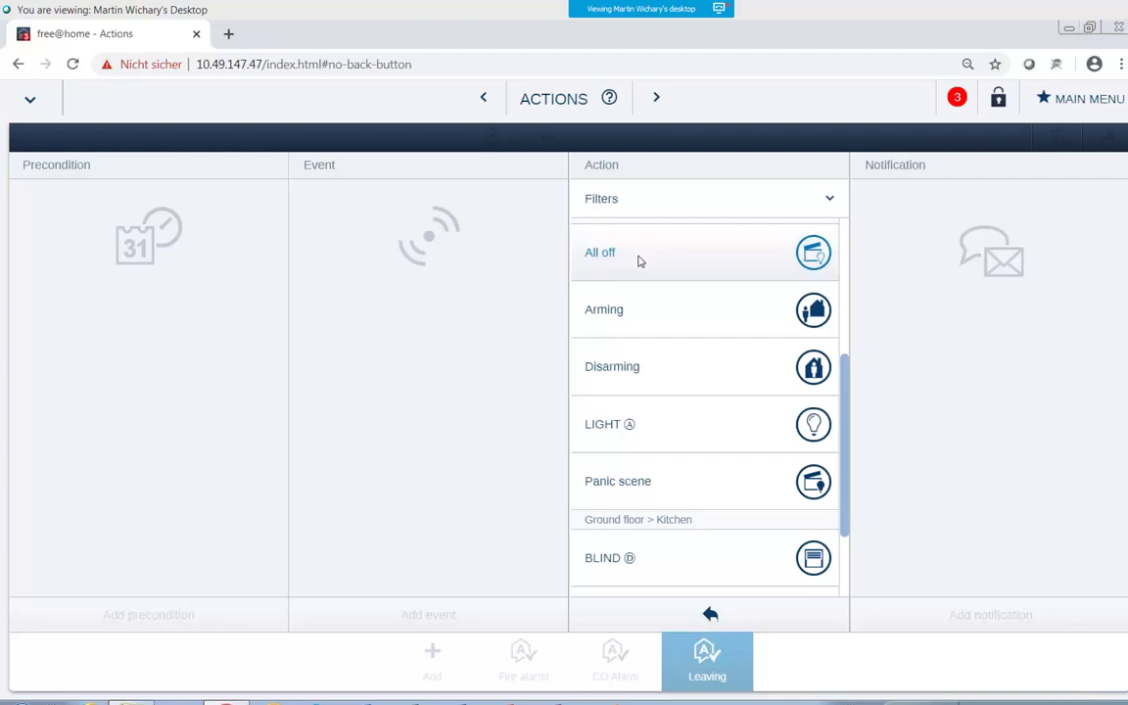
{"action": "left_click", "coordinate": [639, 262]}
{"action": "left_click", "coordinate": [748, 612]}
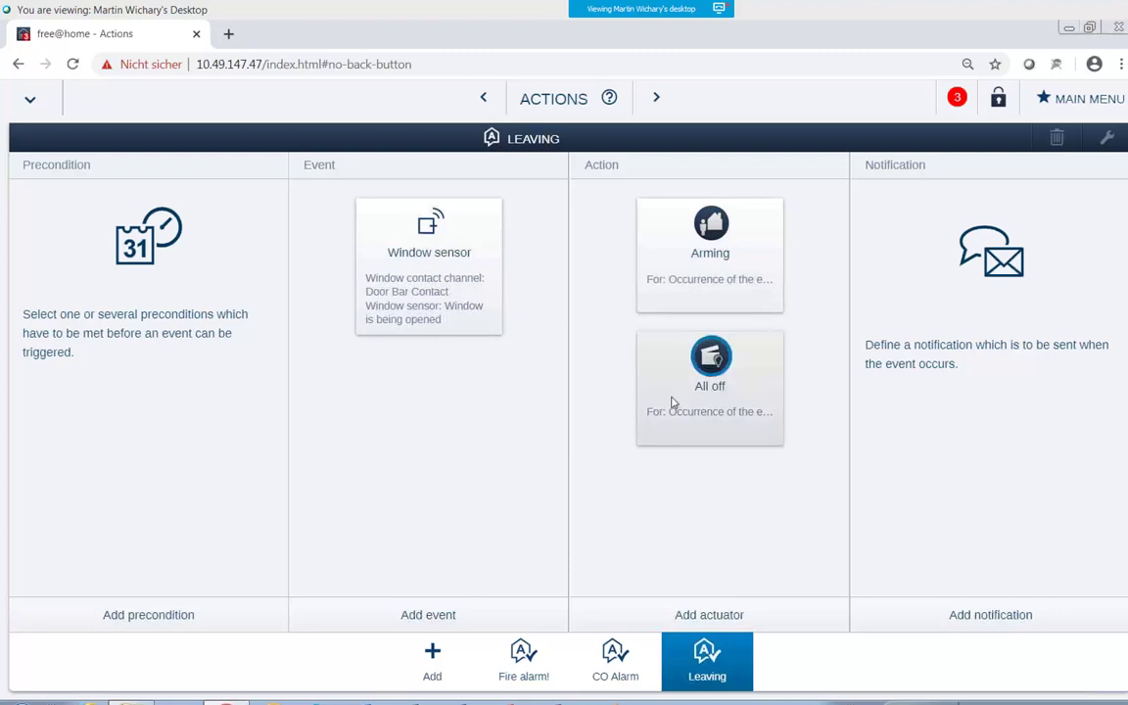
Go back through the main menu and Actions page to the Devices floor plan.
{"action": "left_click", "coordinate": [1068, 102]}
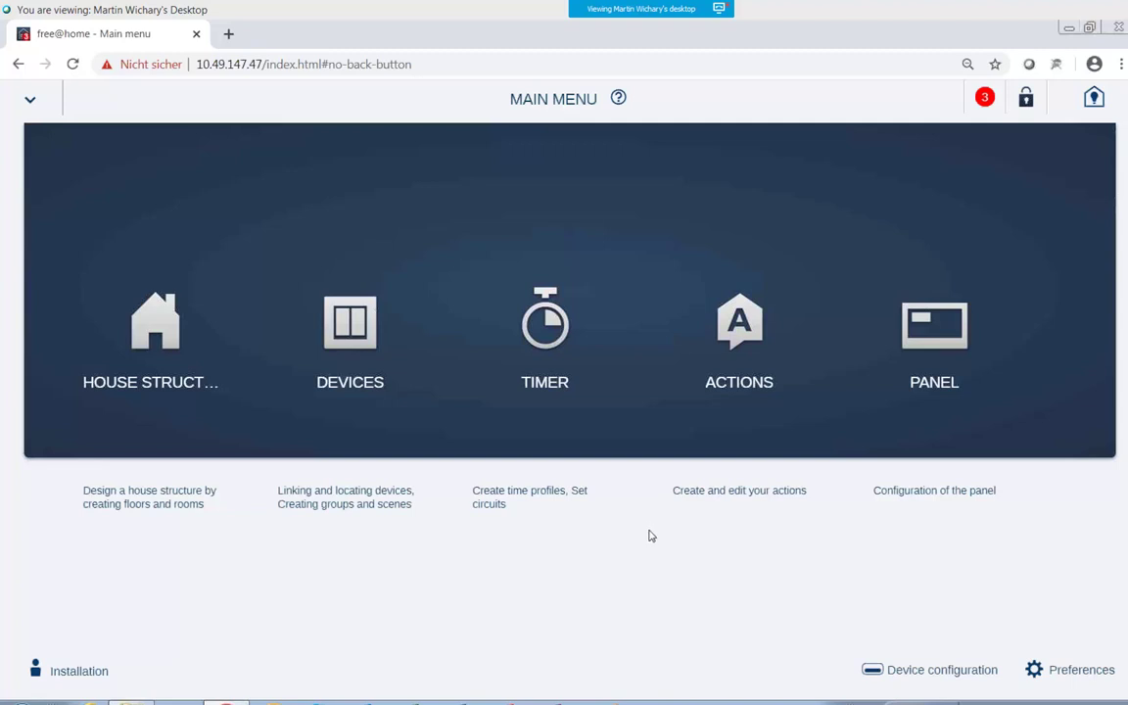
{"action": "left_click", "coordinate": [750, 329]}
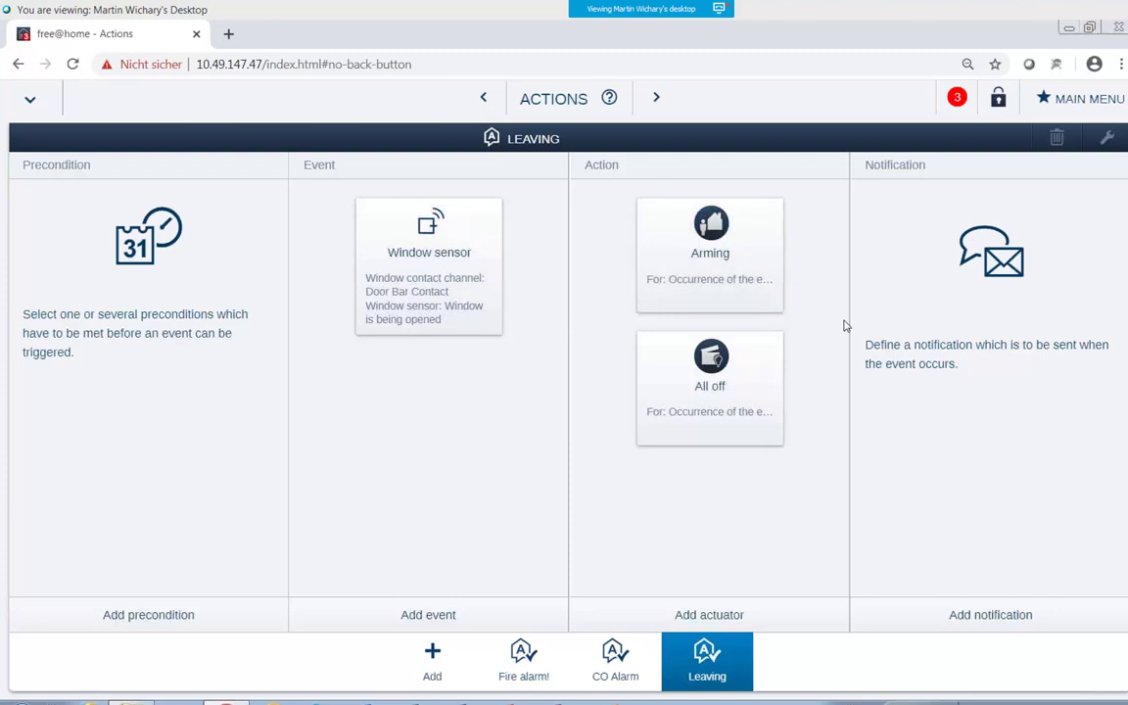
{"action": "left_click", "coordinate": [1072, 100]}
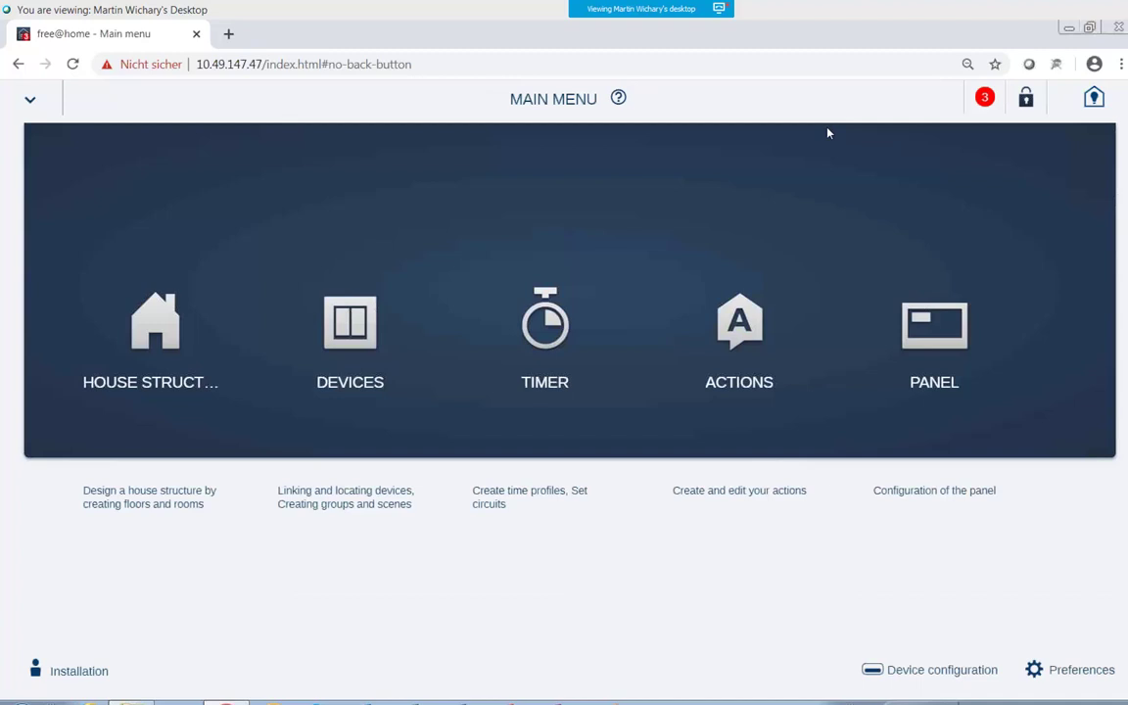
{"action": "left_click", "coordinate": [329, 335]}
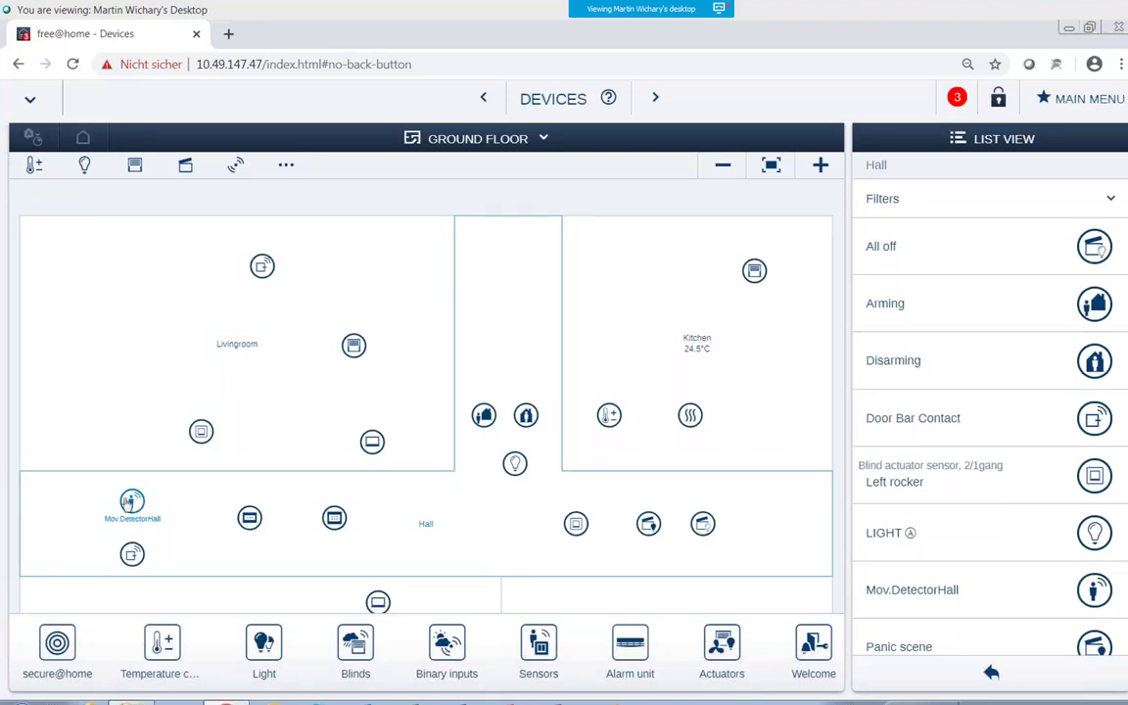
{"action": "left_click", "coordinate": [131, 500]}
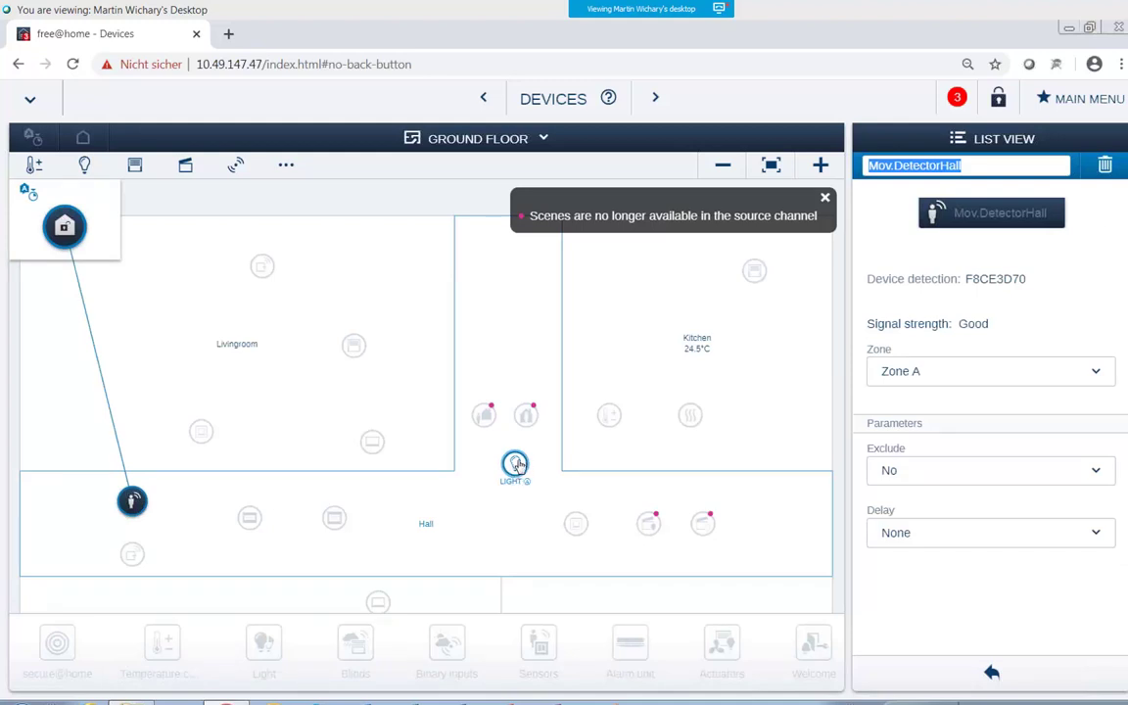
{"action": "left_click", "coordinate": [528, 478]}
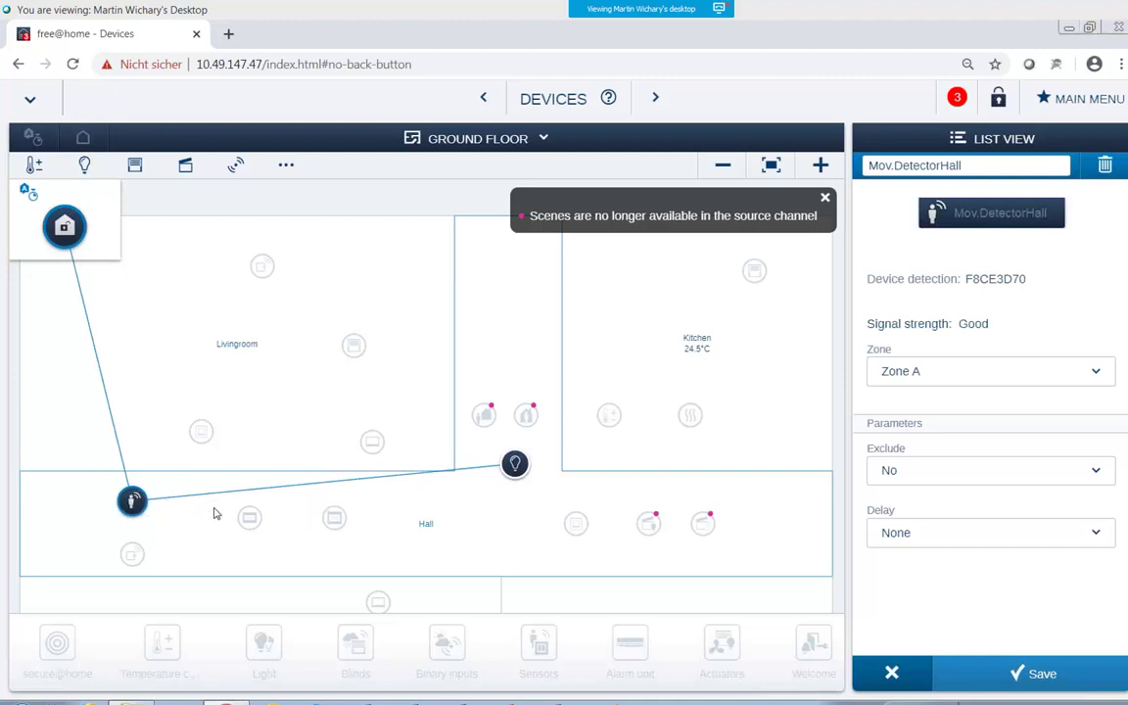
{"action": "left_click", "coordinate": [891, 675]}
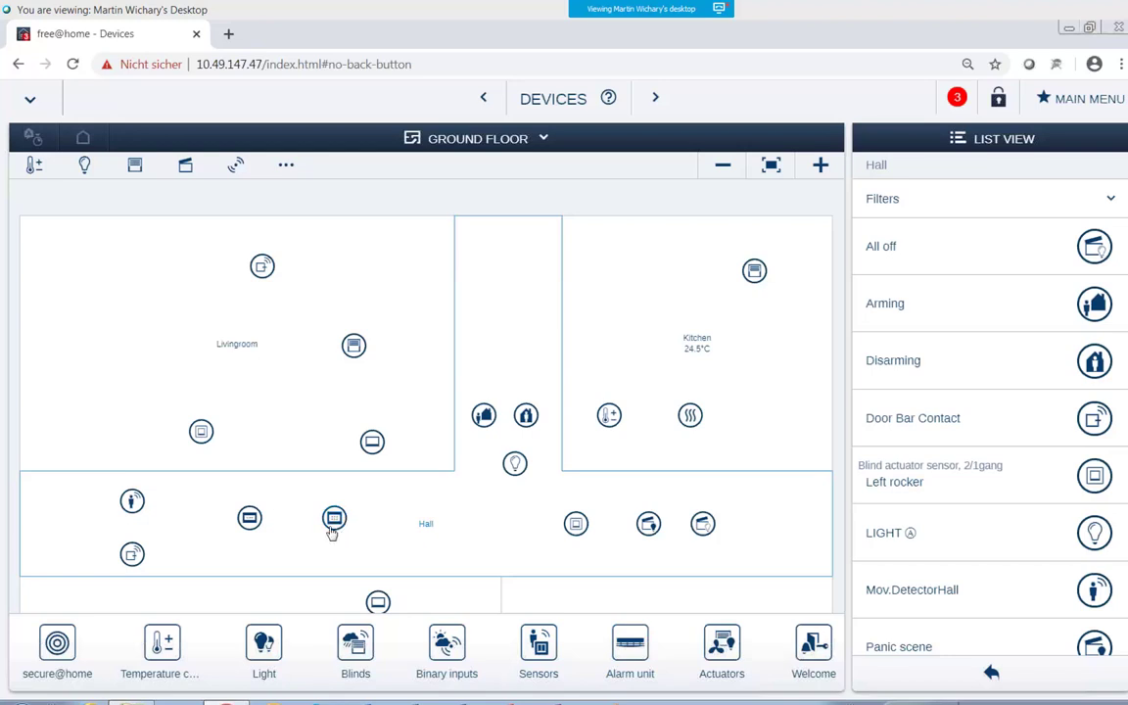
Trial-link the All off scene to tlc 1, cancel the PIN prompt, discard, and close its details.
{"action": "left_click", "coordinate": [335, 521]}
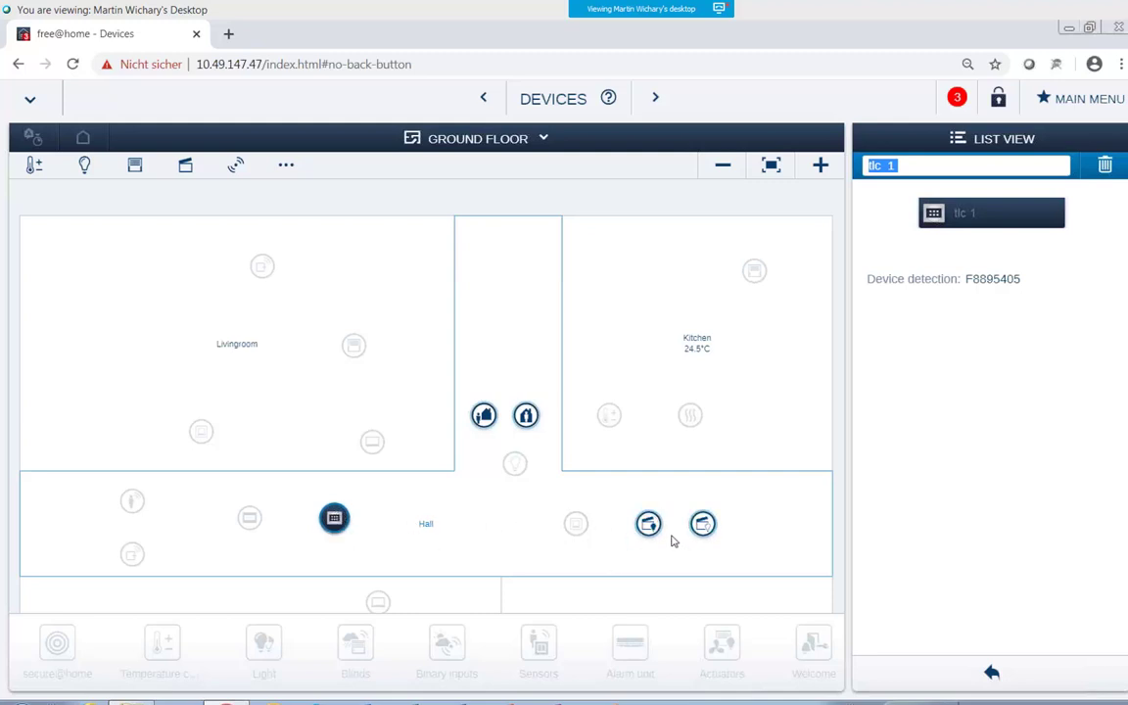
{"action": "left_click", "coordinate": [701, 528]}
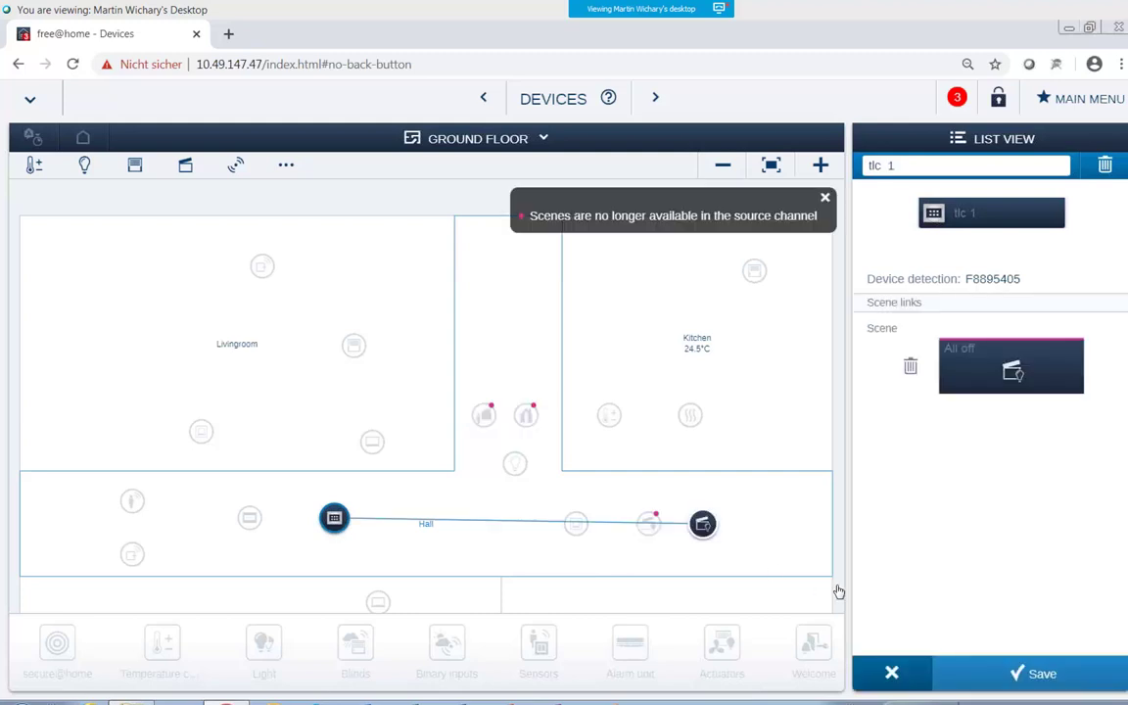
{"action": "left_click", "coordinate": [1014, 675]}
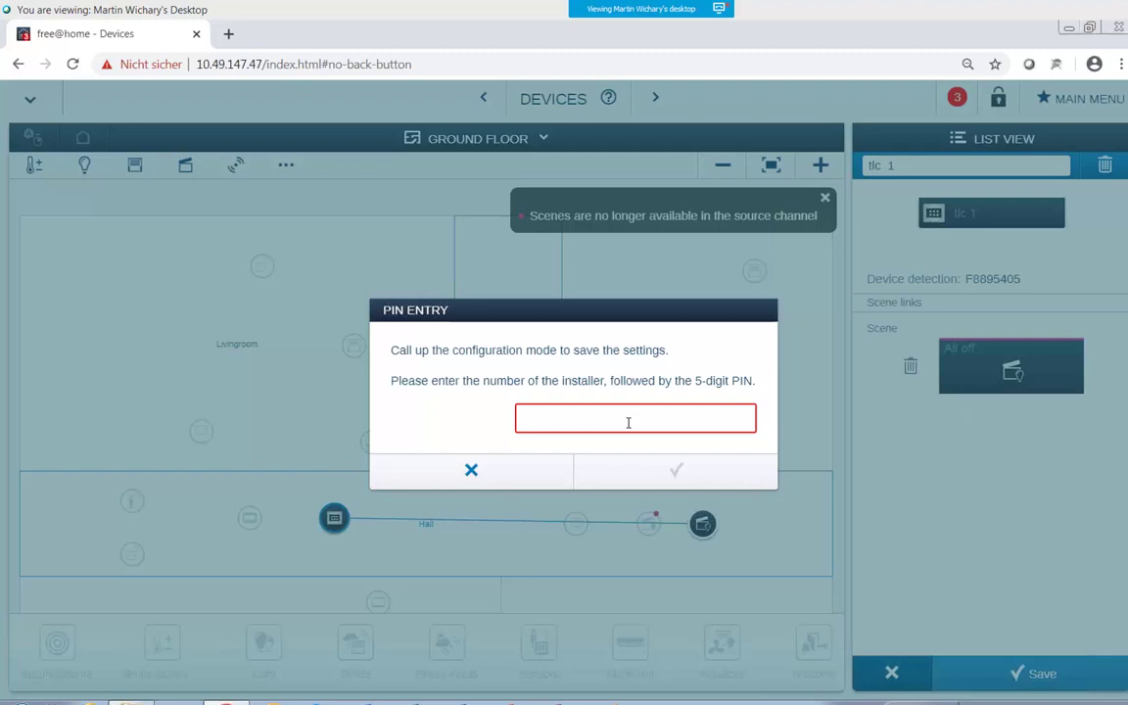
{"action": "left_click", "coordinate": [629, 422]}
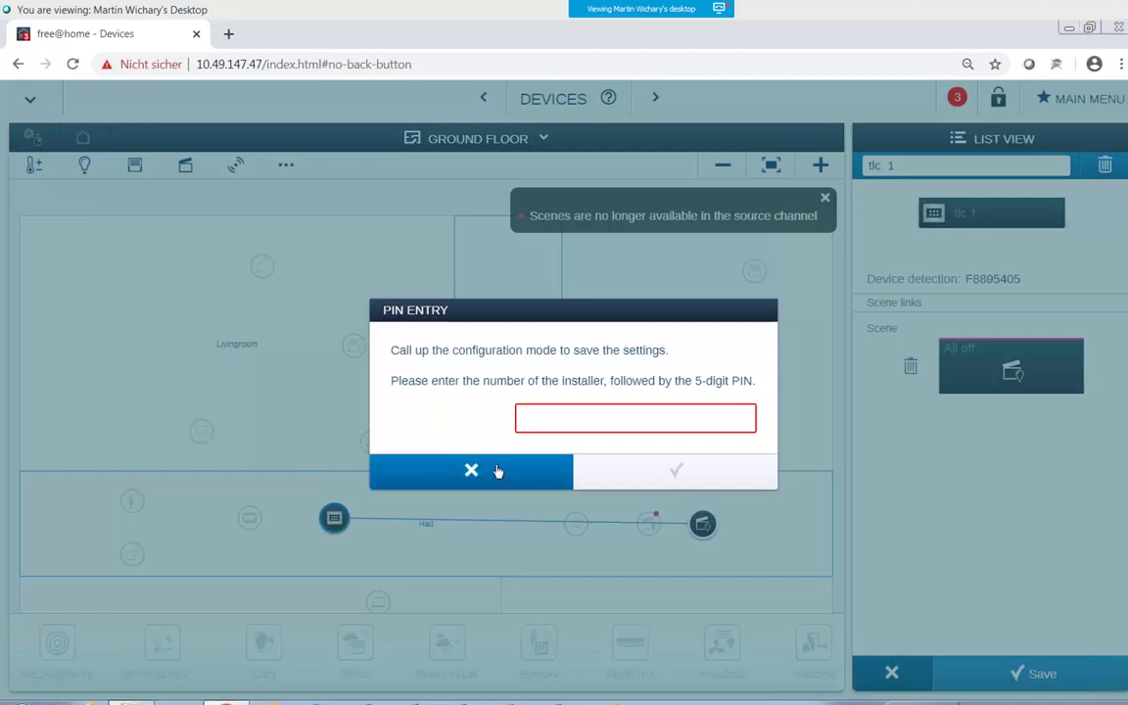
{"action": "left_click", "coordinate": [495, 472]}
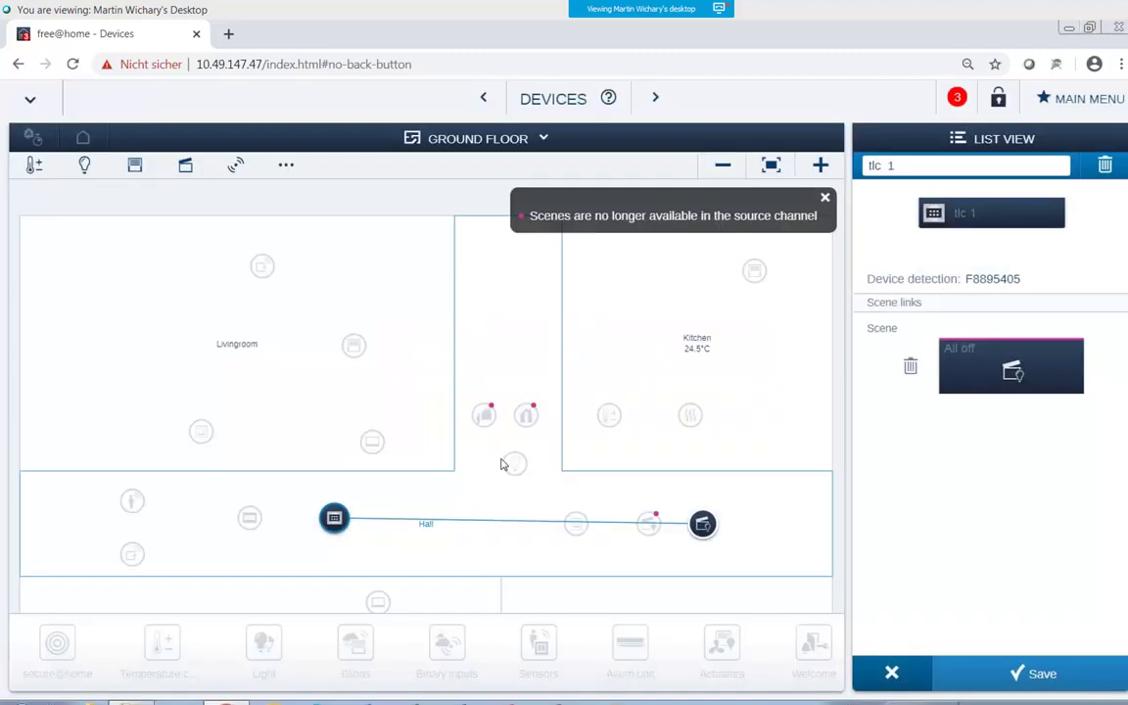
{"action": "left_click", "coordinate": [892, 680]}
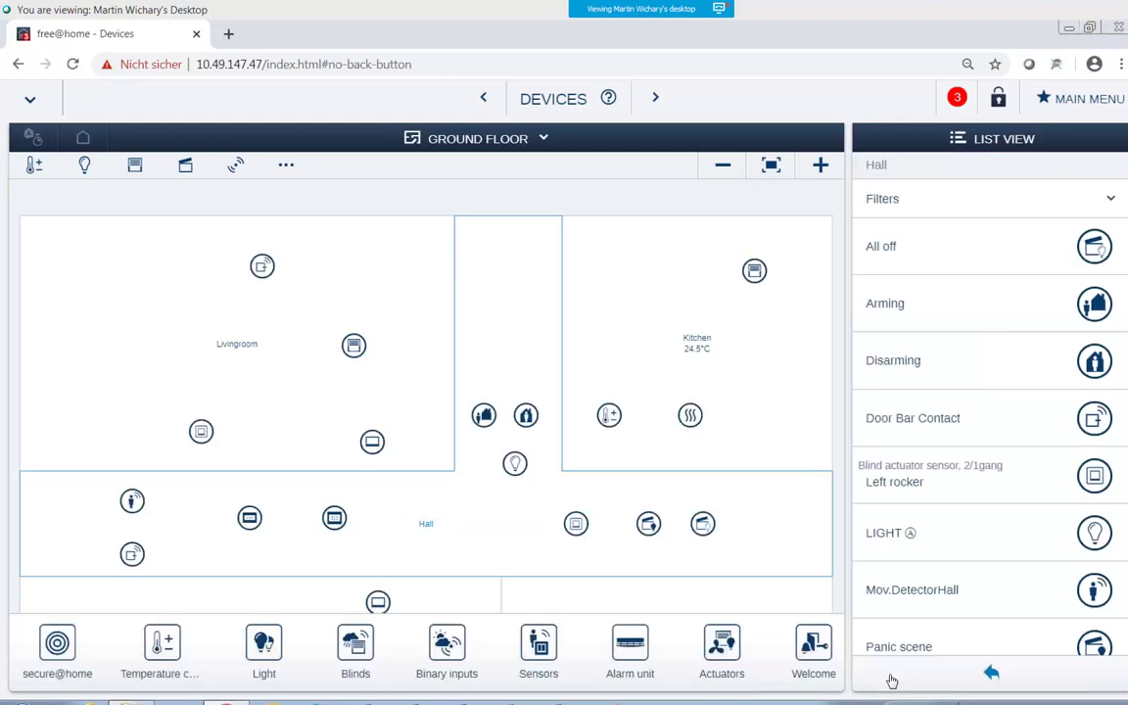
{"action": "left_click", "coordinate": [334, 519]}
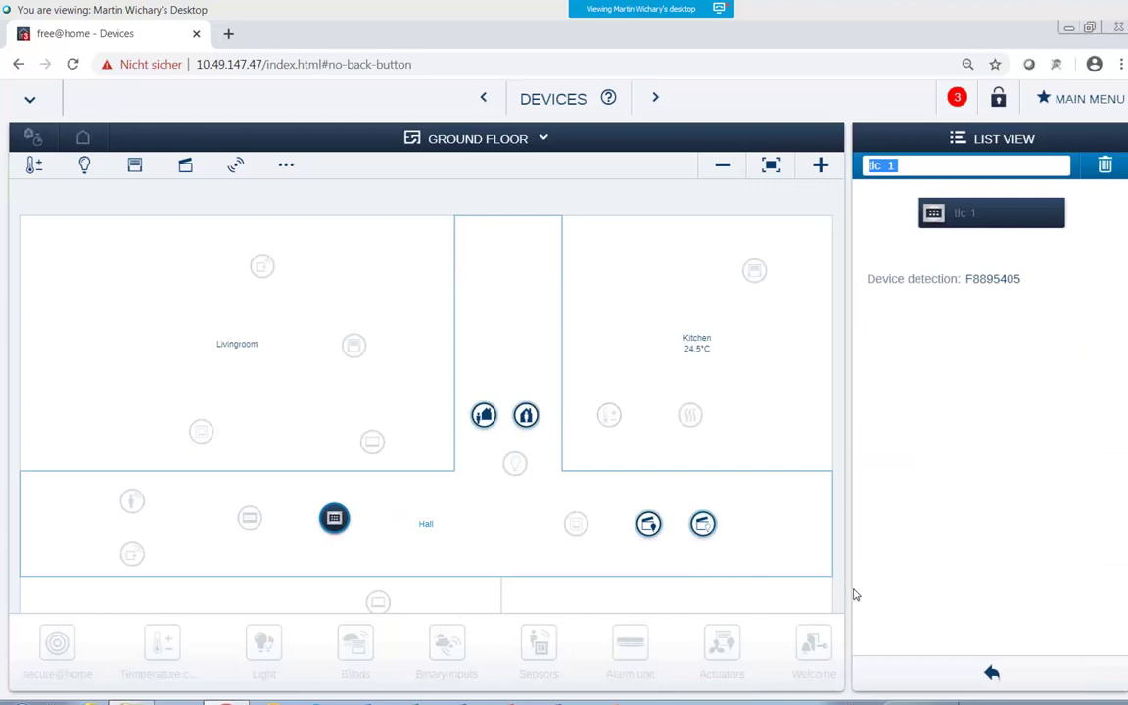
{"action": "left_click", "coordinate": [952, 678]}
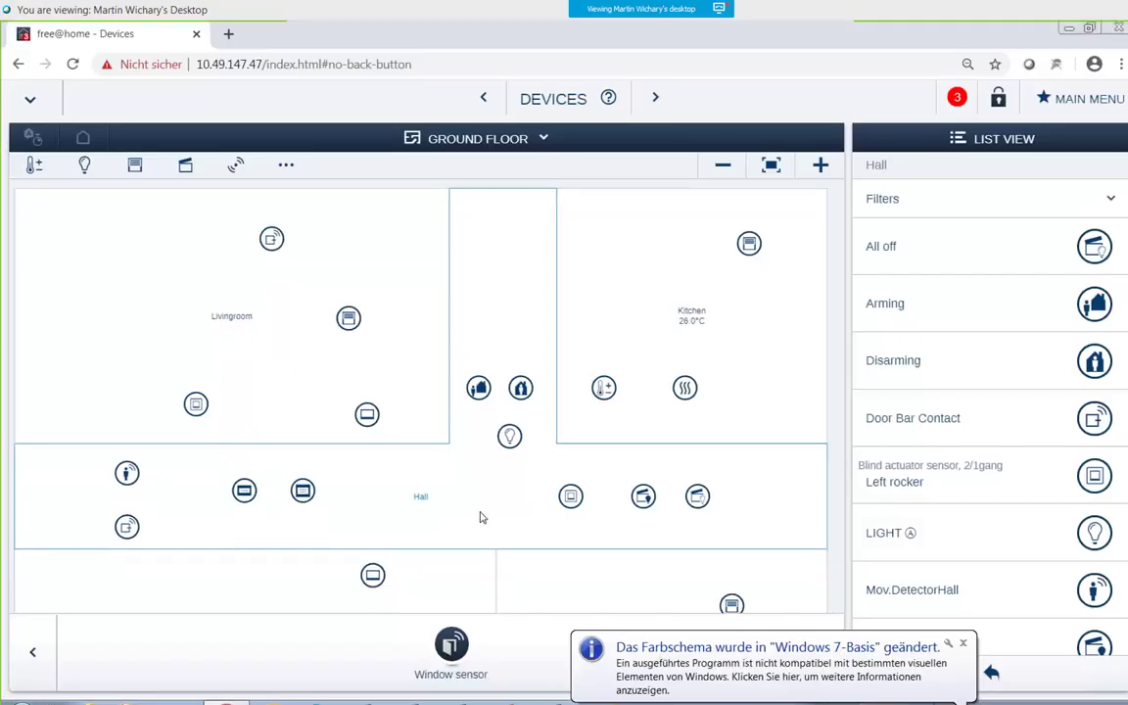
Zoom into the Livingroom, restore the full device category row, and return to the main menu.
{"action": "left_click", "coordinate": [299, 421]}
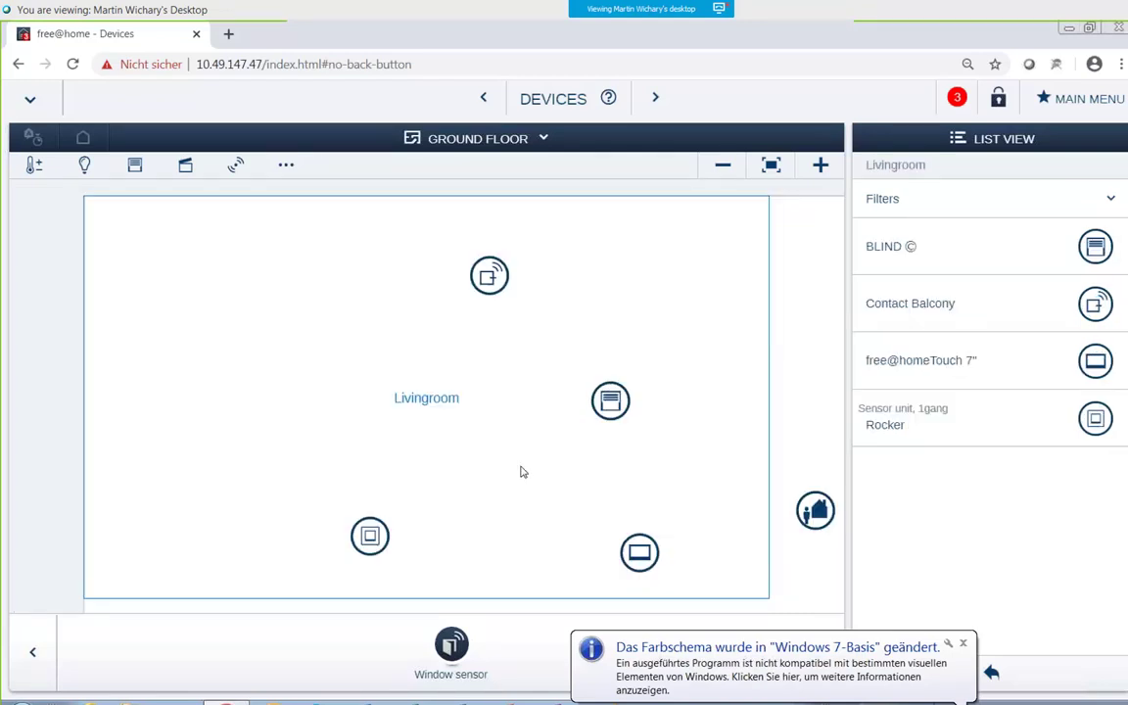
{"action": "scroll", "coordinate": [529, 480], "scroll_direction": "down", "scroll_amount": 2}
{"action": "scroll", "coordinate": [437, 417], "scroll_direction": "down", "scroll_amount": 4}
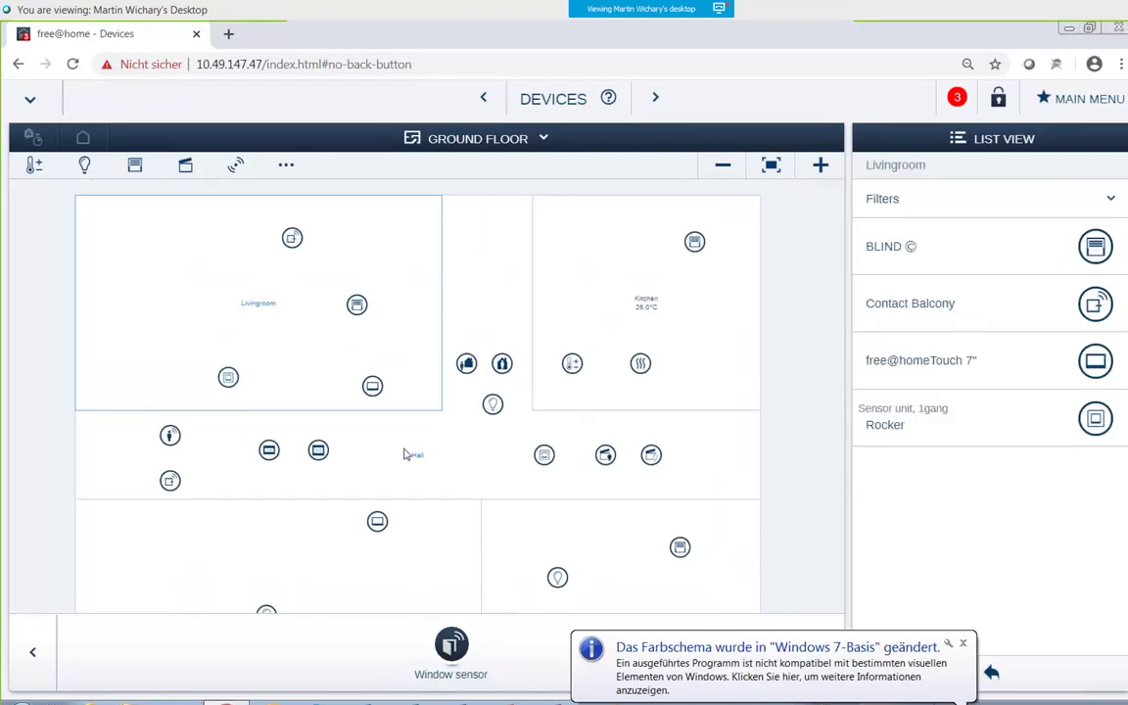
{"action": "left_click", "coordinate": [32, 654]}
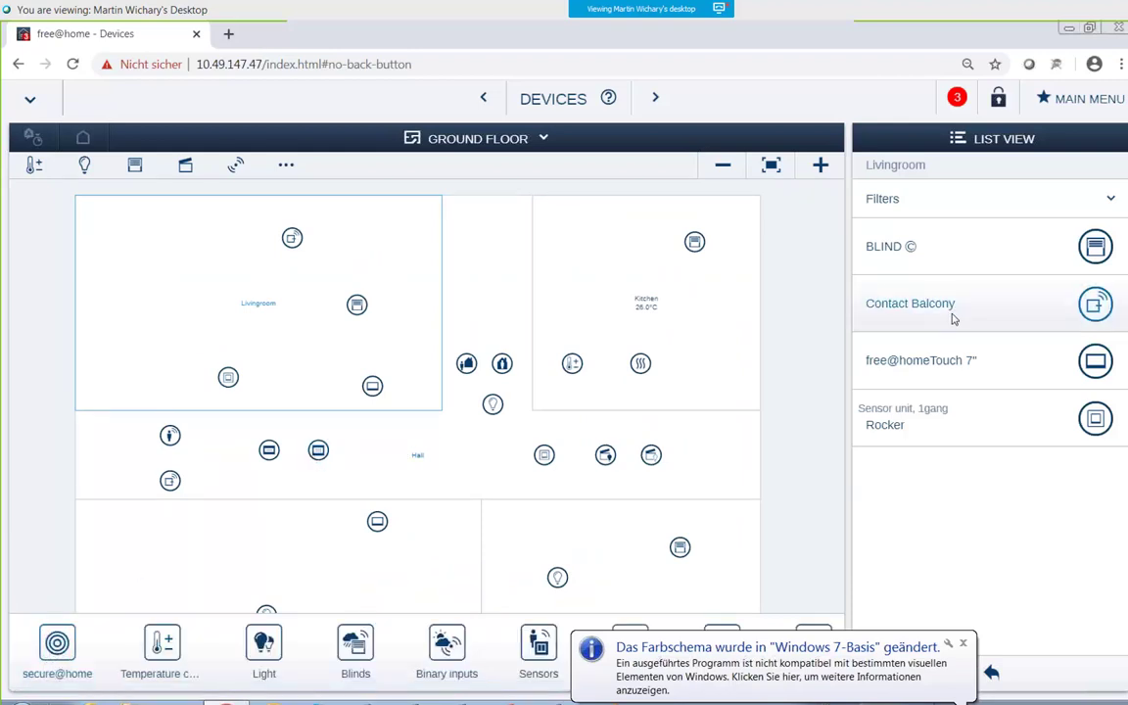
{"action": "left_click", "coordinate": [1060, 102]}
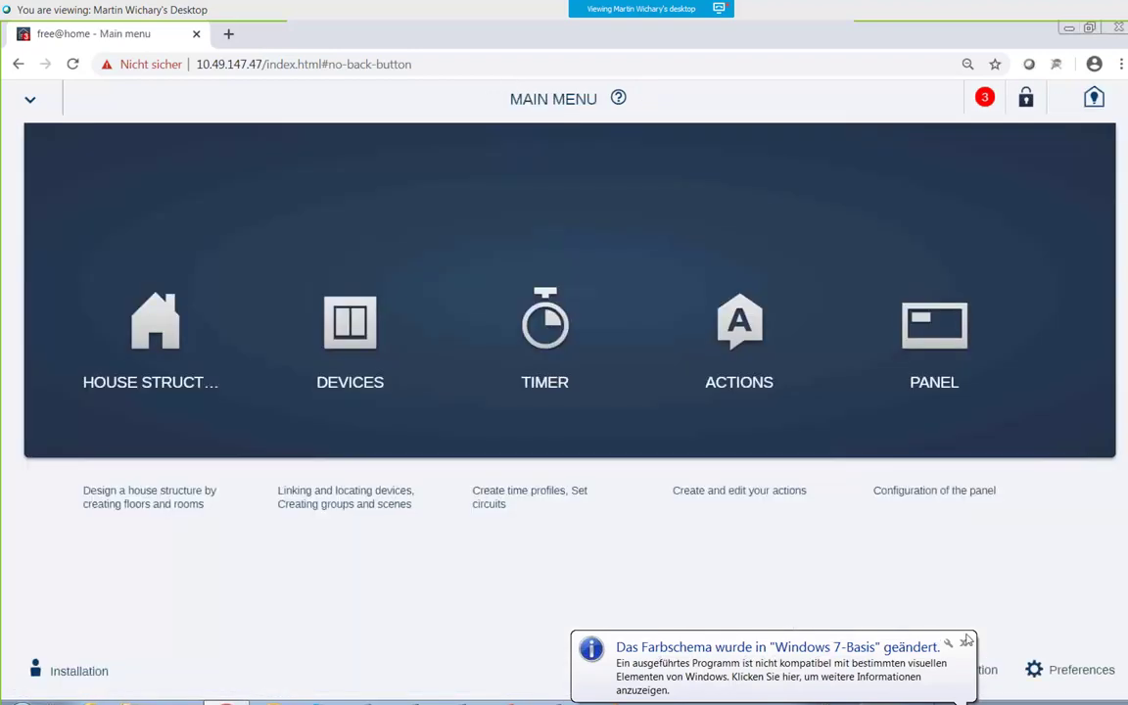
{"action": "left_click", "coordinate": [1063, 677]}
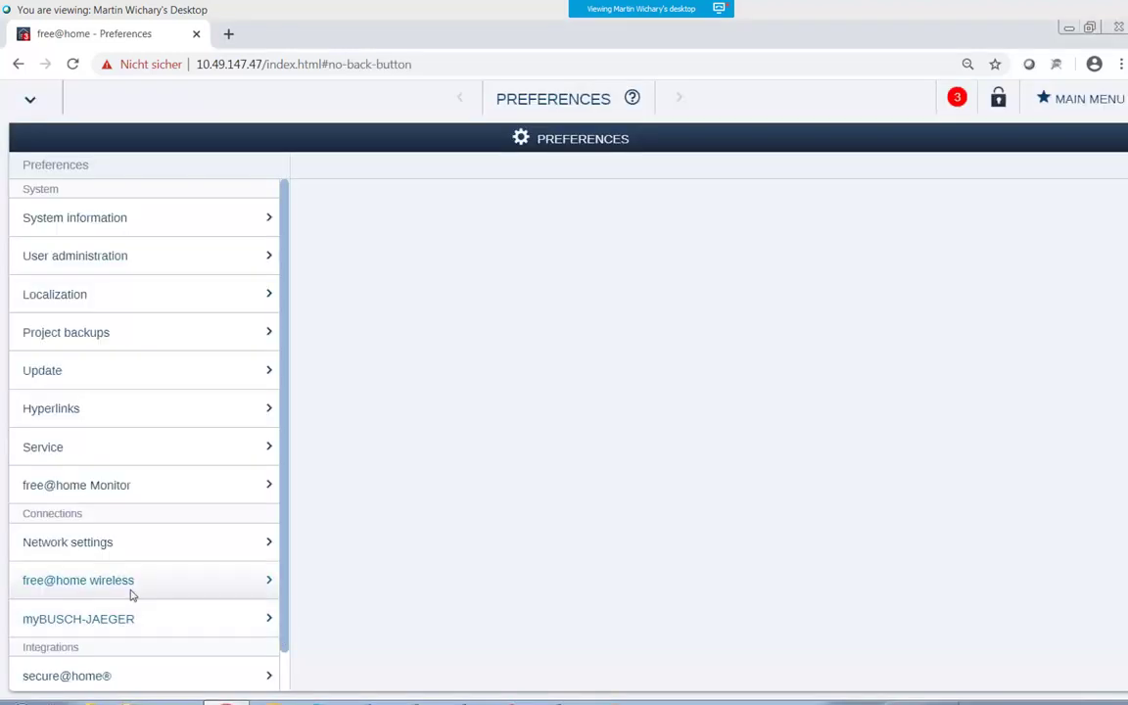
{"action": "scroll", "coordinate": [127, 607], "scroll_direction": "down", "scroll_amount": 1}
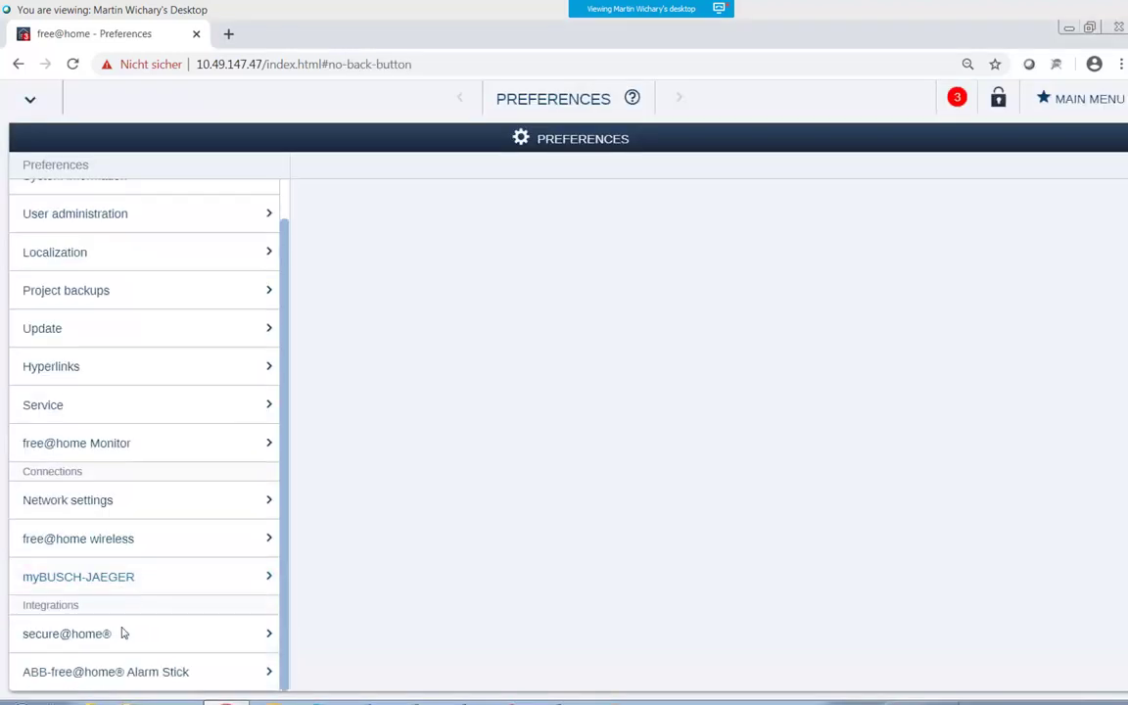
{"action": "left_click", "coordinate": [98, 674]}
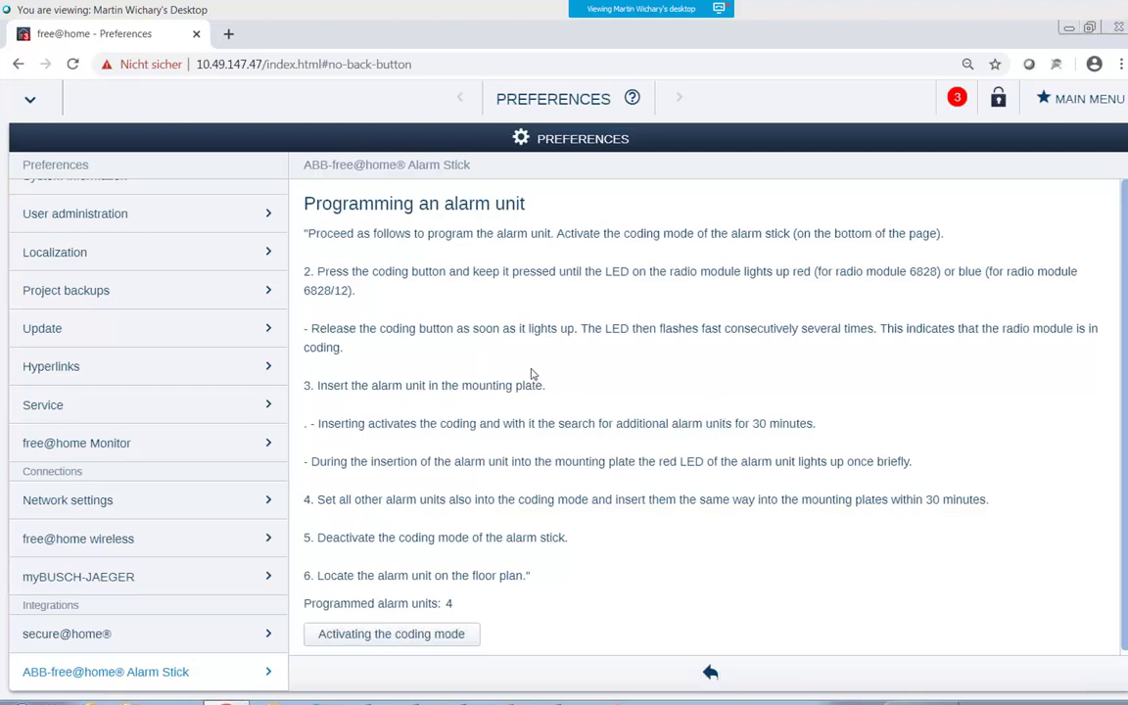
{"action": "scroll", "coordinate": [538, 373], "scroll_direction": "down", "scroll_amount": 1}
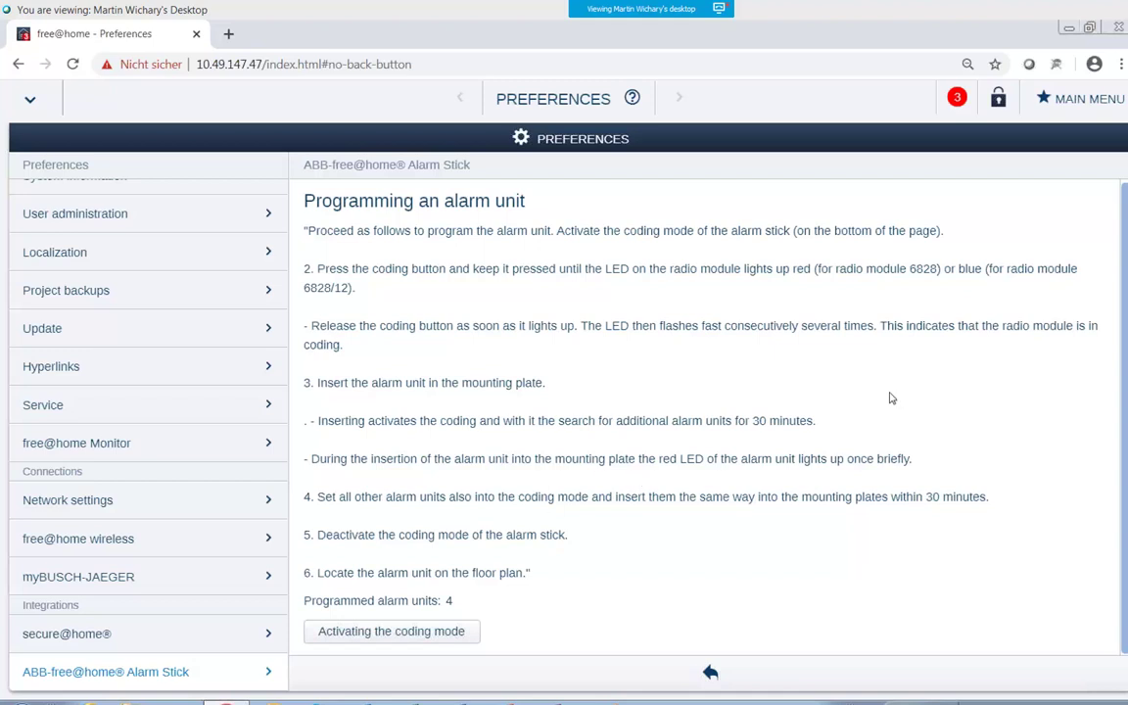
{"action": "left_click", "coordinate": [978, 98]}
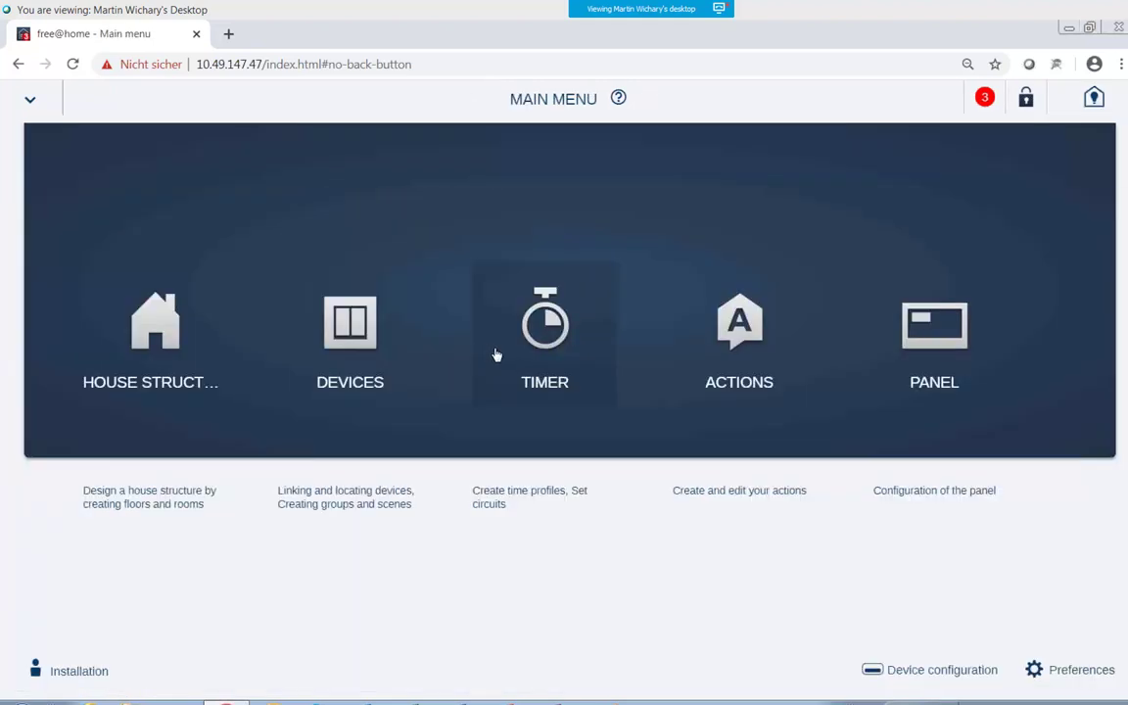
Drop a CO alarm unit into the Livingroom and allocate it as the Carbon Monoxide Sensor.
{"action": "left_click", "coordinate": [331, 320]}
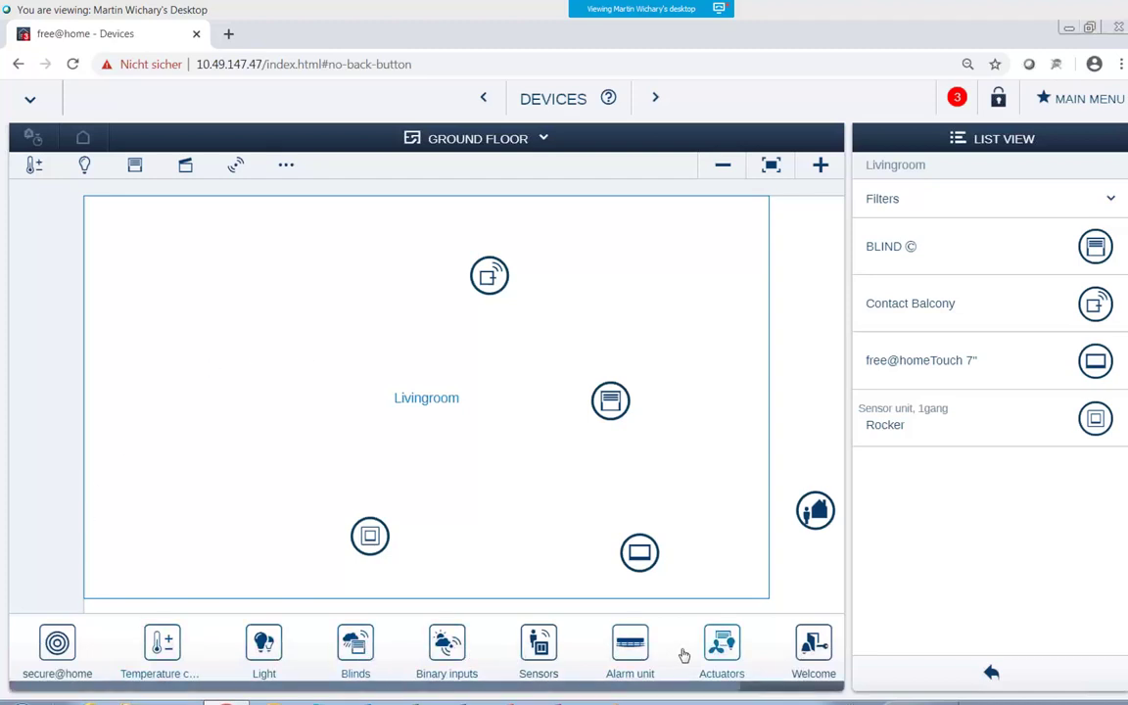
{"action": "left_click_drag", "start_coordinate": [564, 686], "coordinate": [651, 693]}
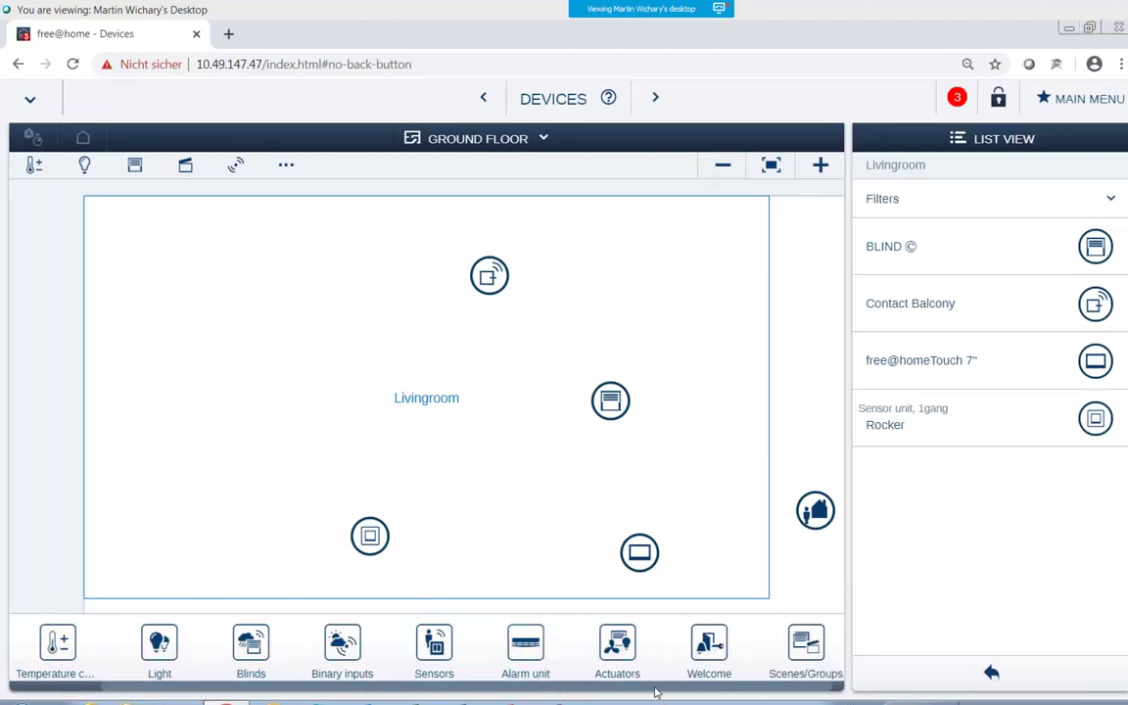
{"action": "left_click", "coordinate": [536, 648]}
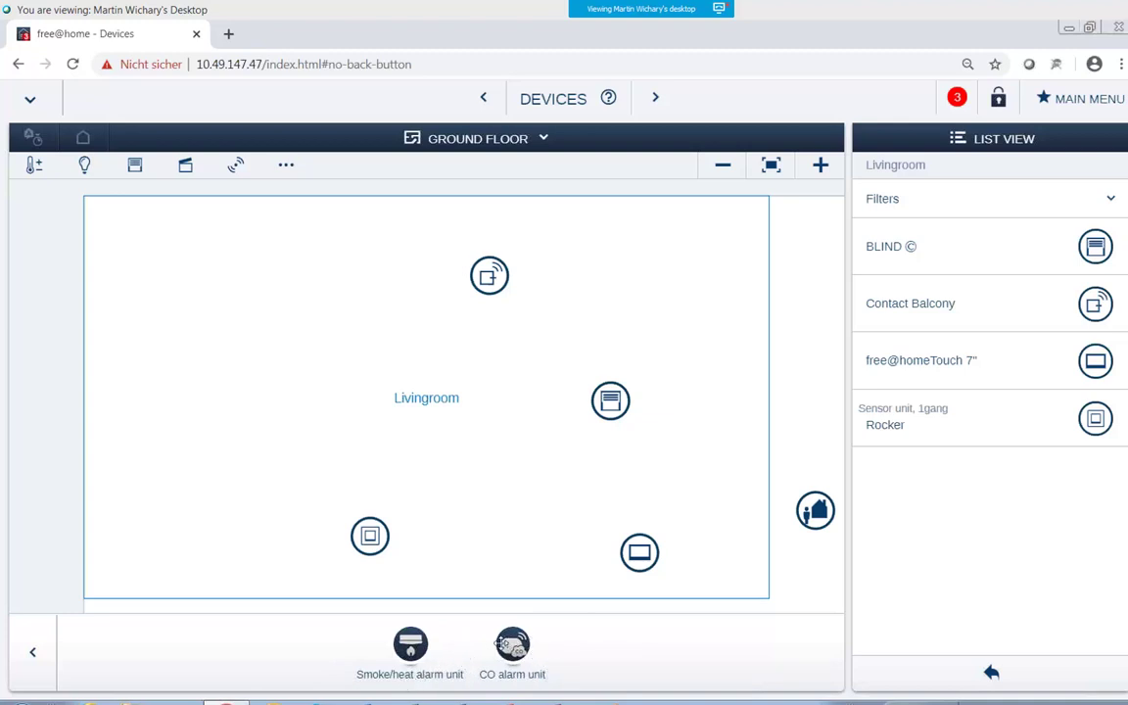
{"action": "left_click_drag", "start_coordinate": [567, 560], "coordinate": [483, 536]}
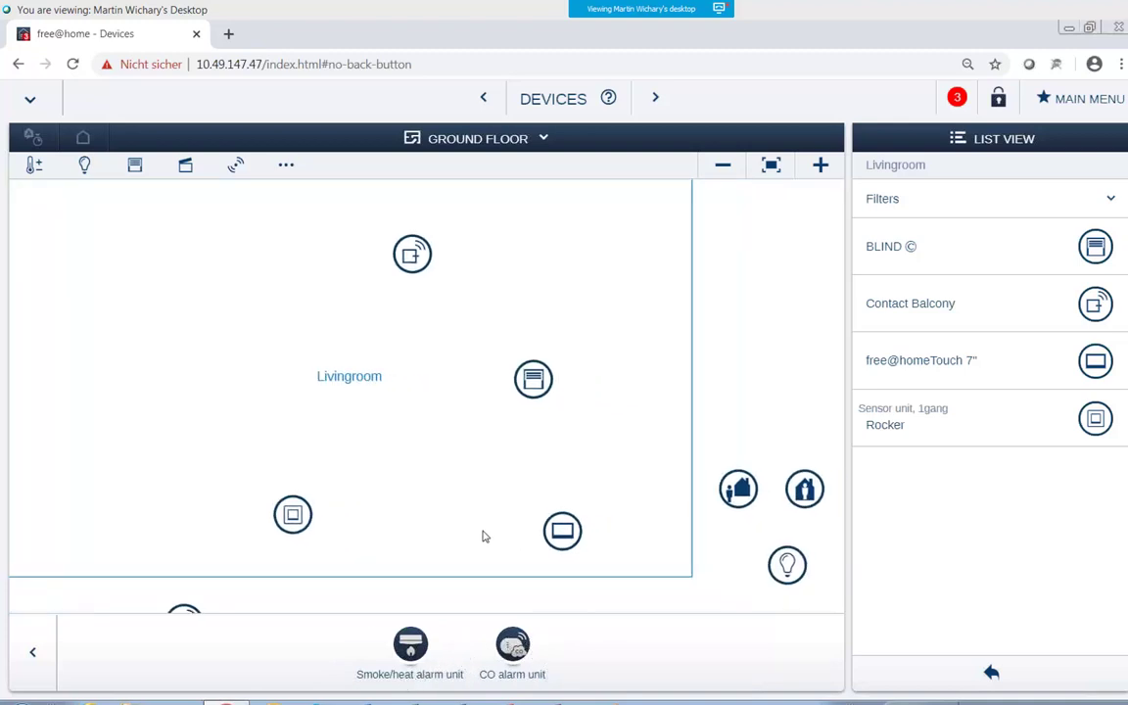
{"action": "scroll", "coordinate": [483, 536], "scroll_direction": "down", "scroll_amount": 3}
{"action": "left_click_drag", "start_coordinate": [413, 471], "coordinate": [408, 461]}
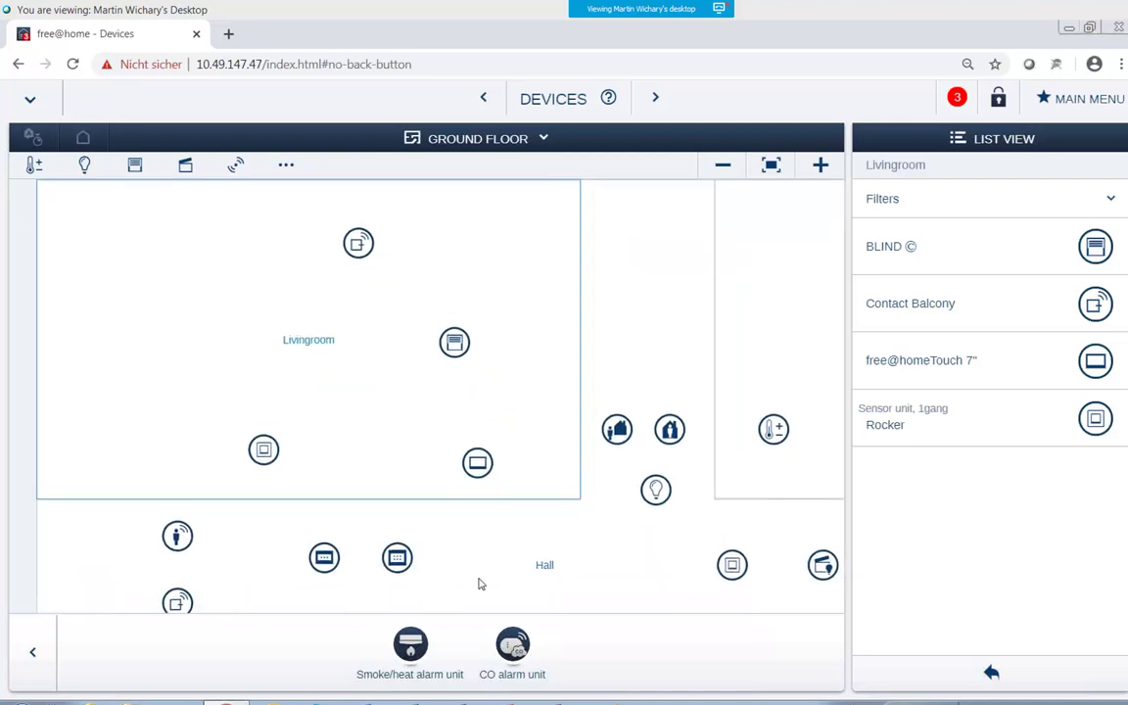
{"action": "left_click_drag", "start_coordinate": [512, 643], "coordinate": [467, 253]}
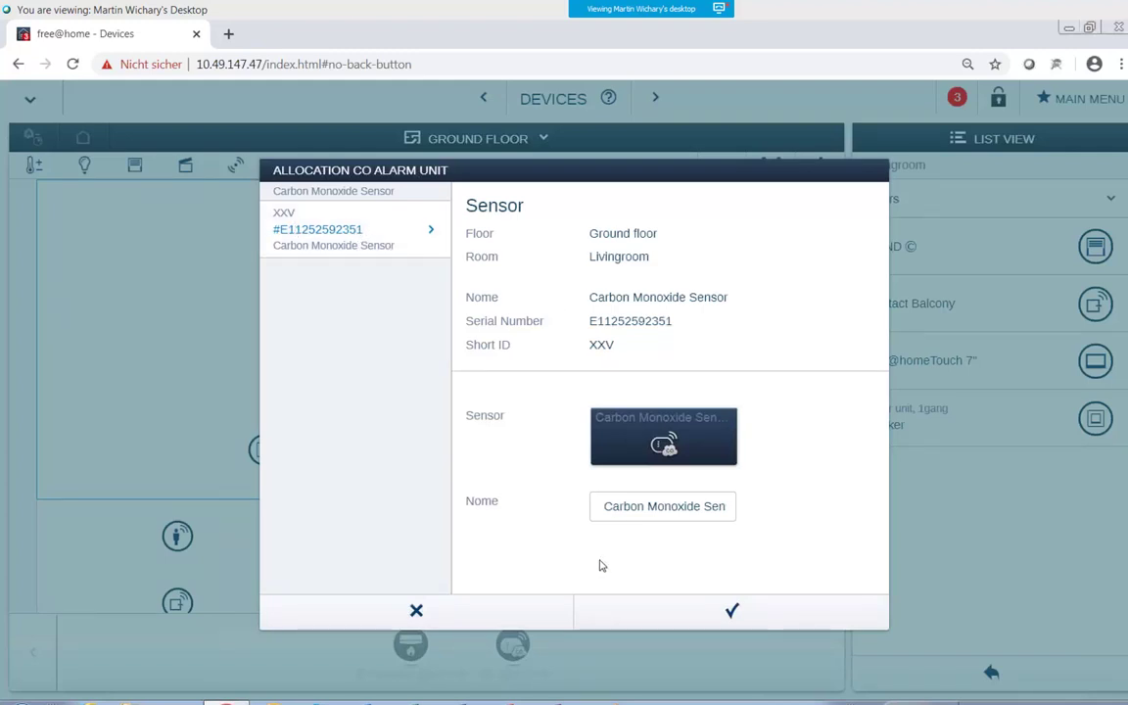
{"action": "left_click", "coordinate": [715, 625]}
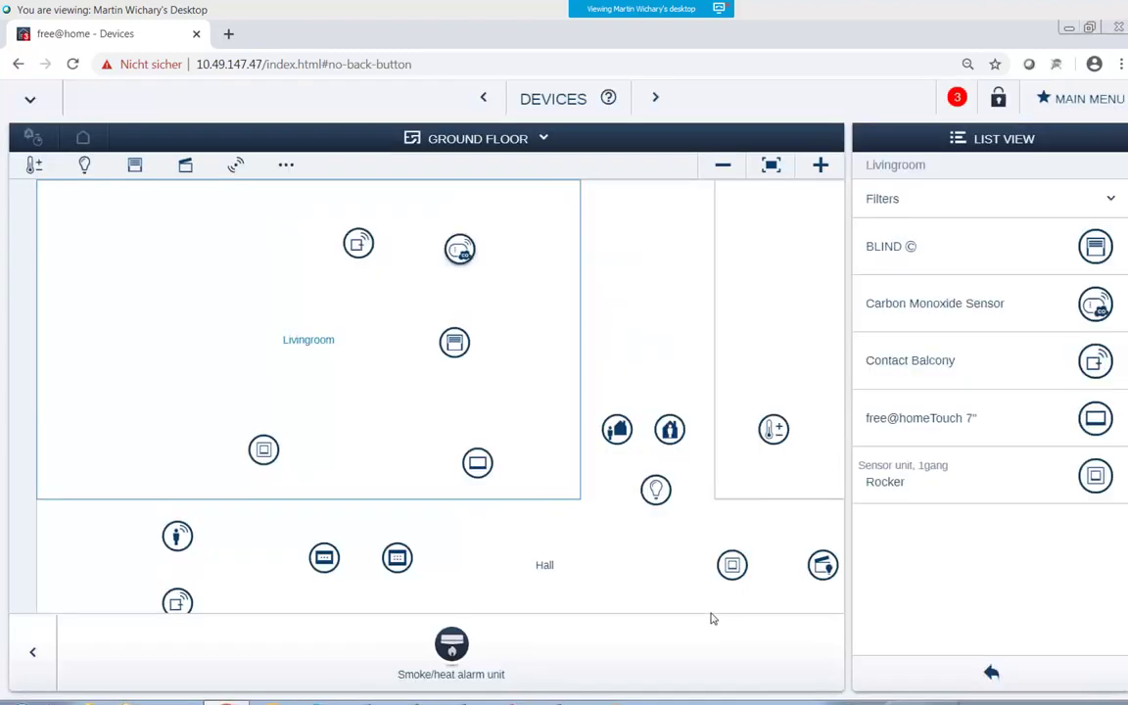
Place a smoke/heat alarm unit in the Livingroom.
{"action": "scroll", "coordinate": [604, 526], "scroll_direction": "down", "scroll_amount": 1}
{"action": "scroll", "coordinate": [657, 571], "scroll_direction": "down", "scroll_amount": 1}
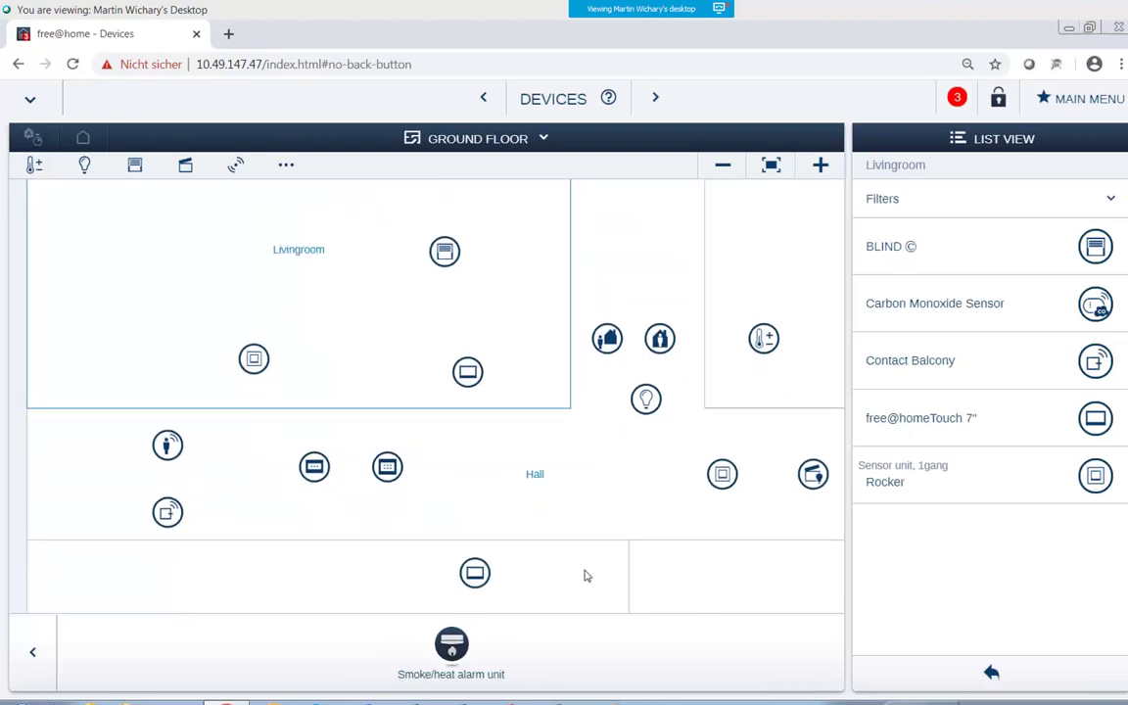
{"action": "left_click_drag", "start_coordinate": [452, 643], "coordinate": [370, 311]}
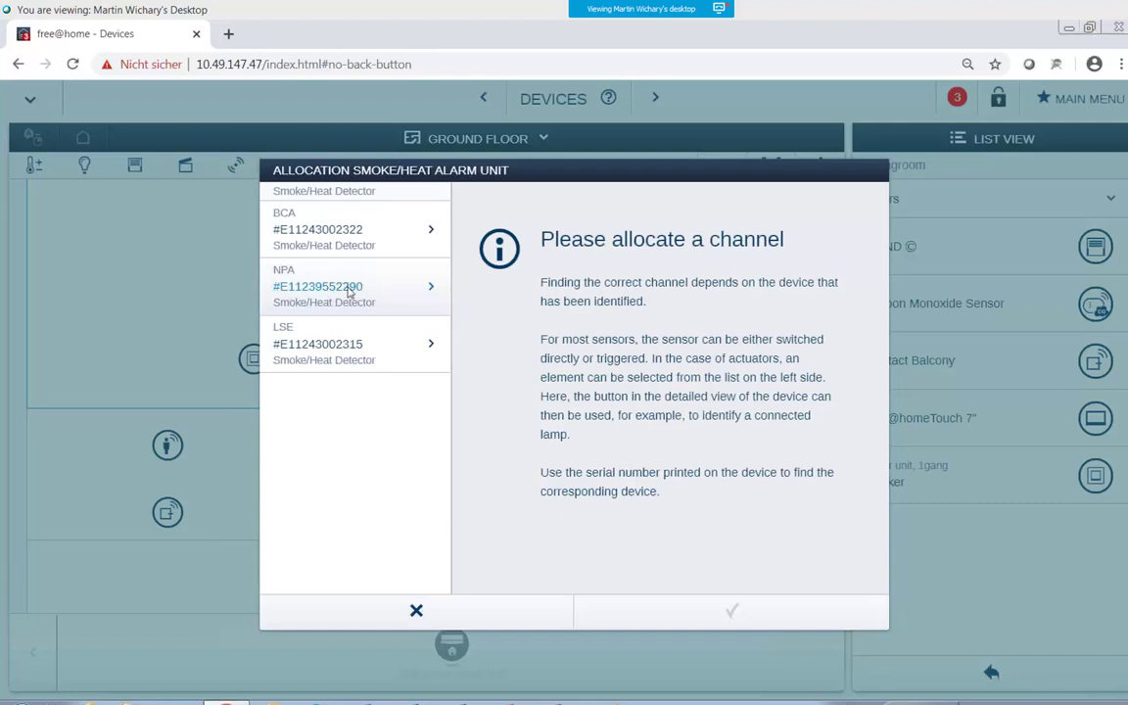
Allocate the Livingroom detector to NPA, add a Hall smoke/heat unit on BCA, and open it.
{"action": "left_click", "coordinate": [324, 287]}
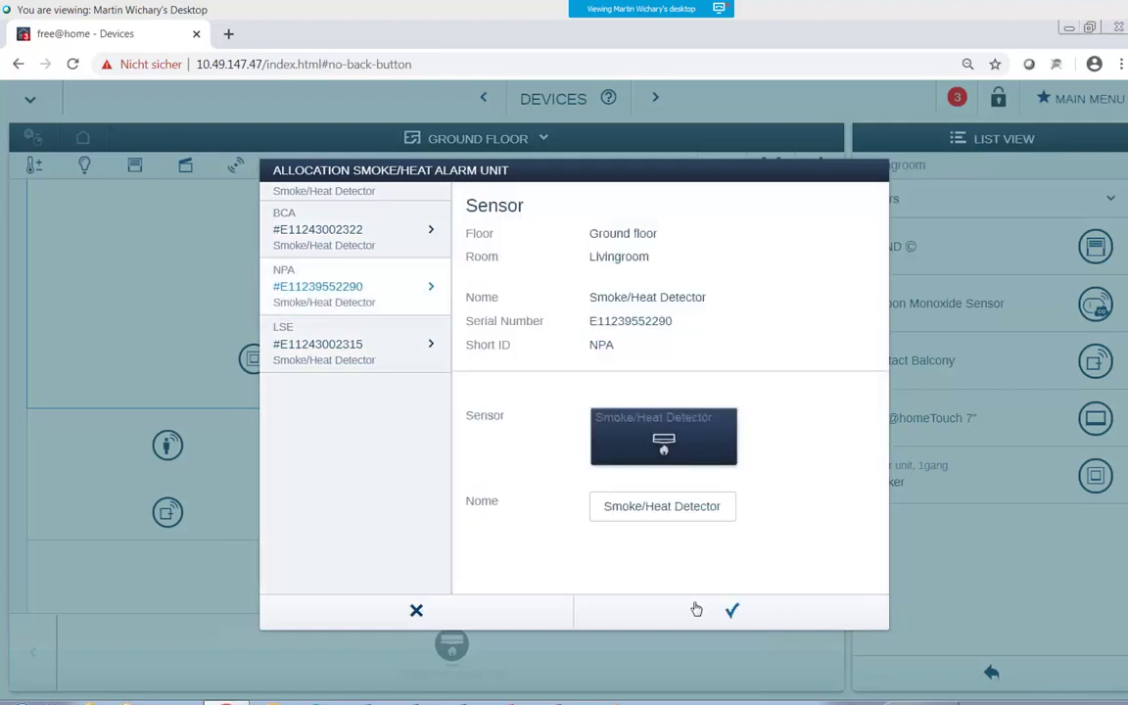
{"action": "left_click", "coordinate": [697, 612]}
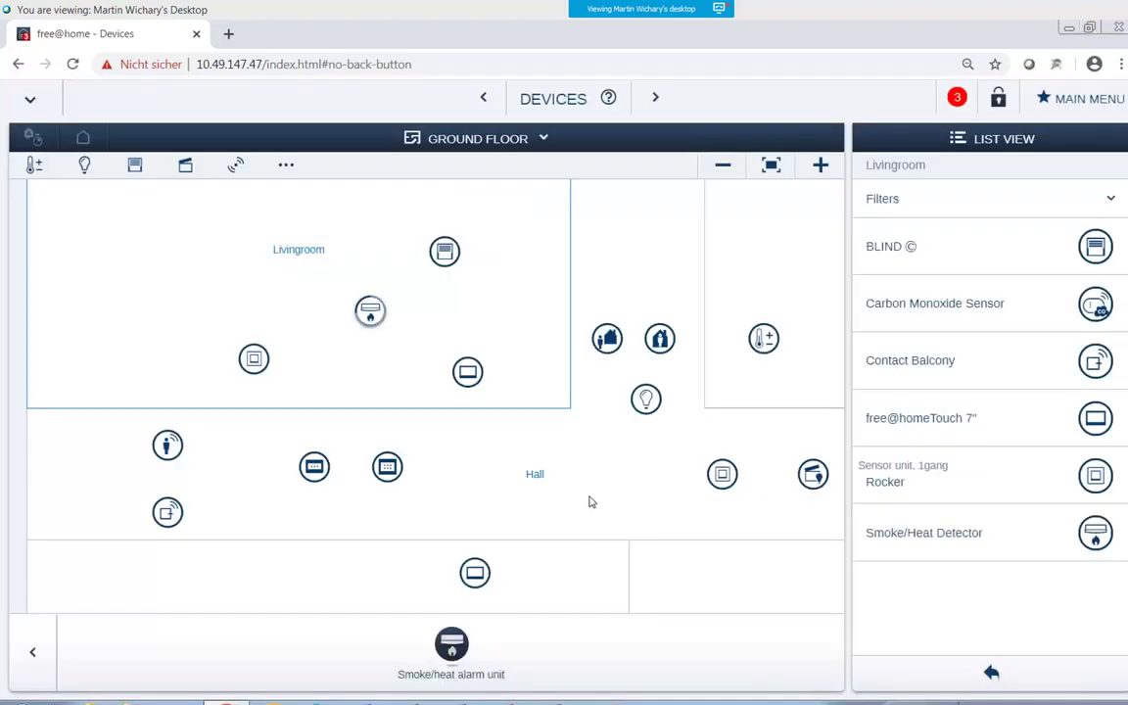
{"action": "left_click", "coordinate": [537, 453]}
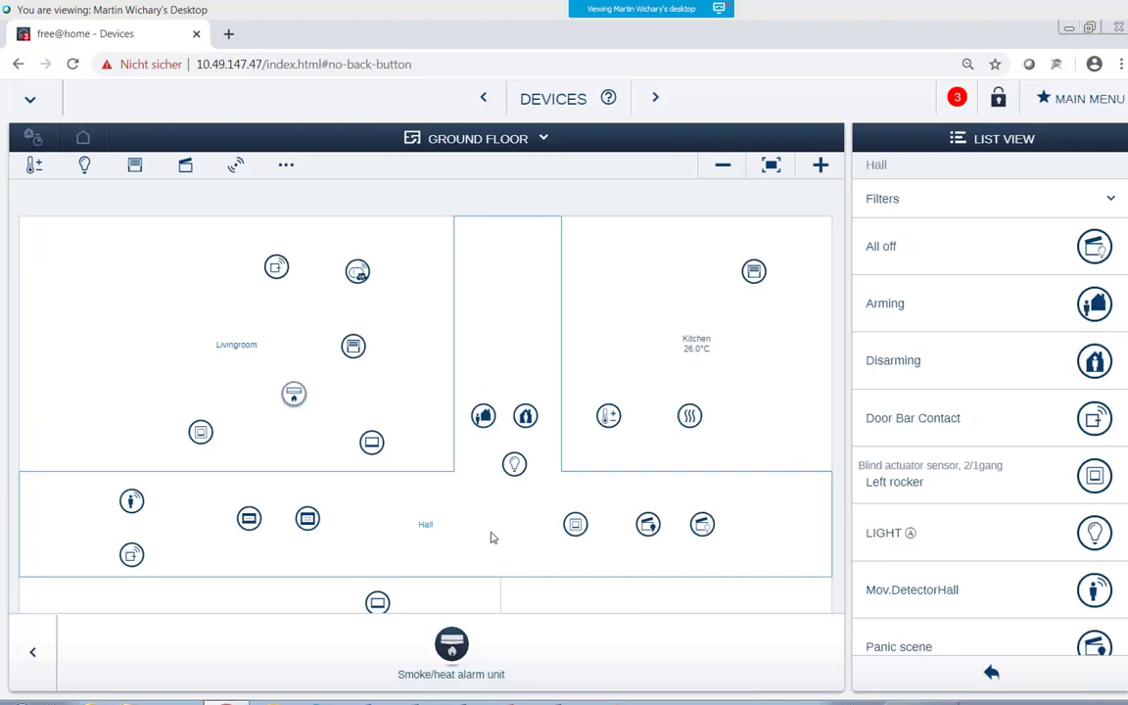
{"action": "scroll", "coordinate": [472, 578], "scroll_direction": "down", "scroll_amount": 1}
{"action": "left_click_drag", "start_coordinate": [464, 644], "coordinate": [450, 445]}
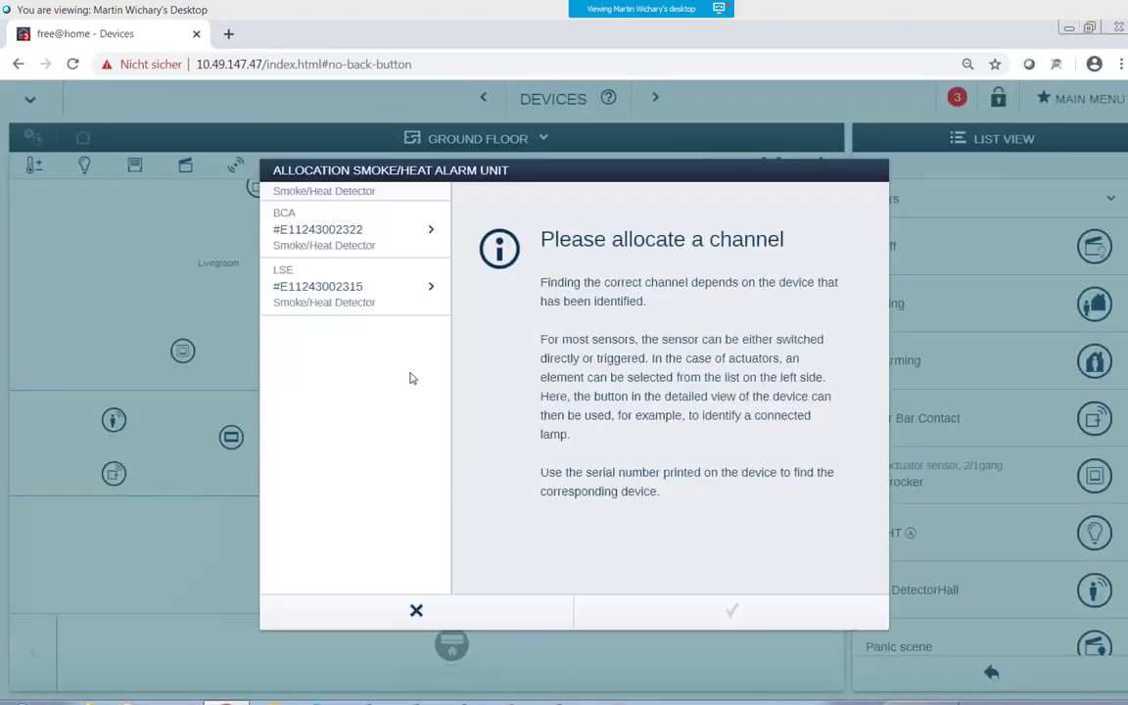
{"action": "left_click", "coordinate": [333, 227]}
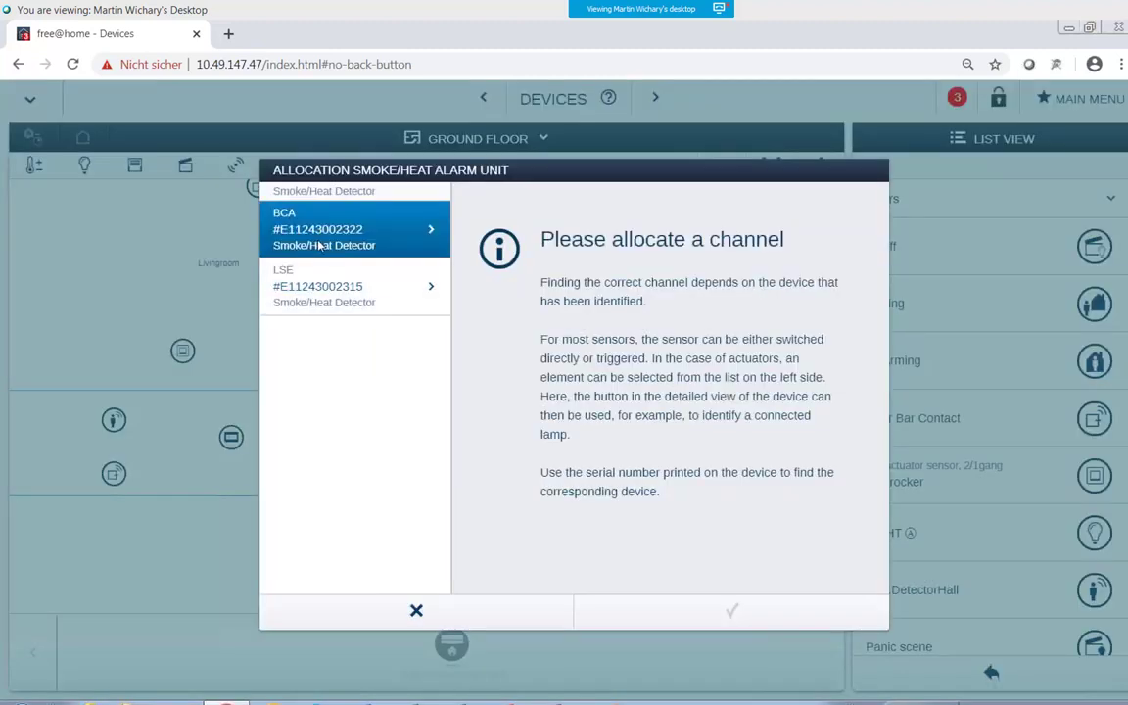
{"action": "left_click", "coordinate": [672, 621]}
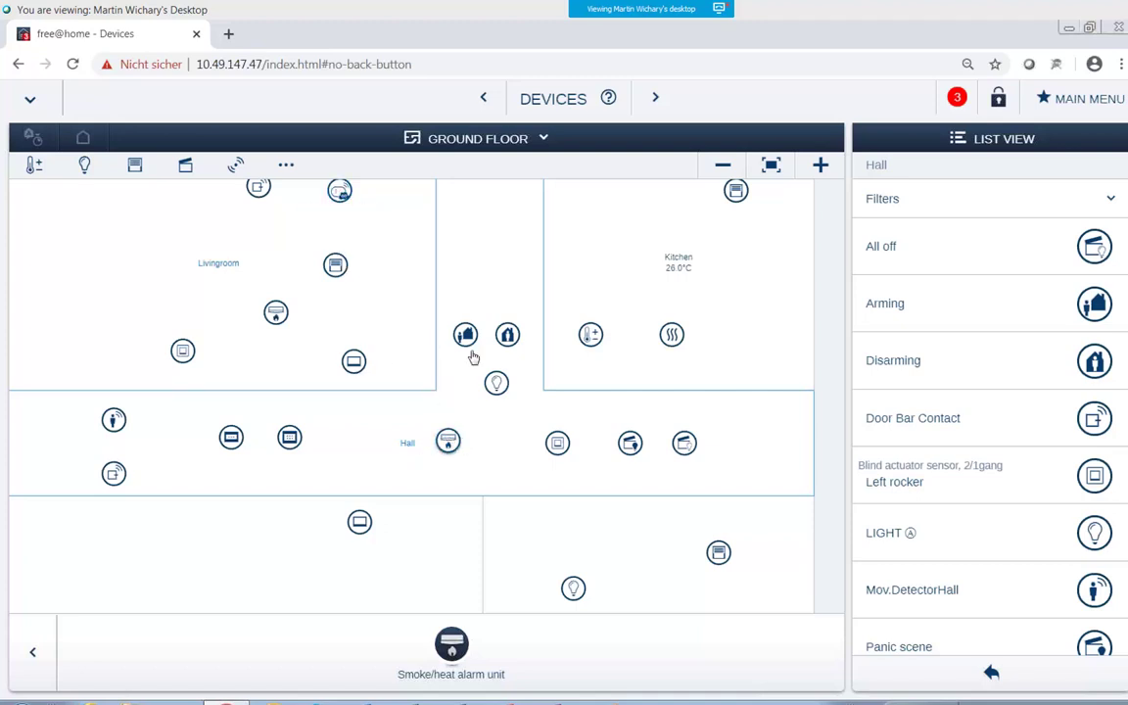
{"action": "left_click", "coordinate": [448, 443]}
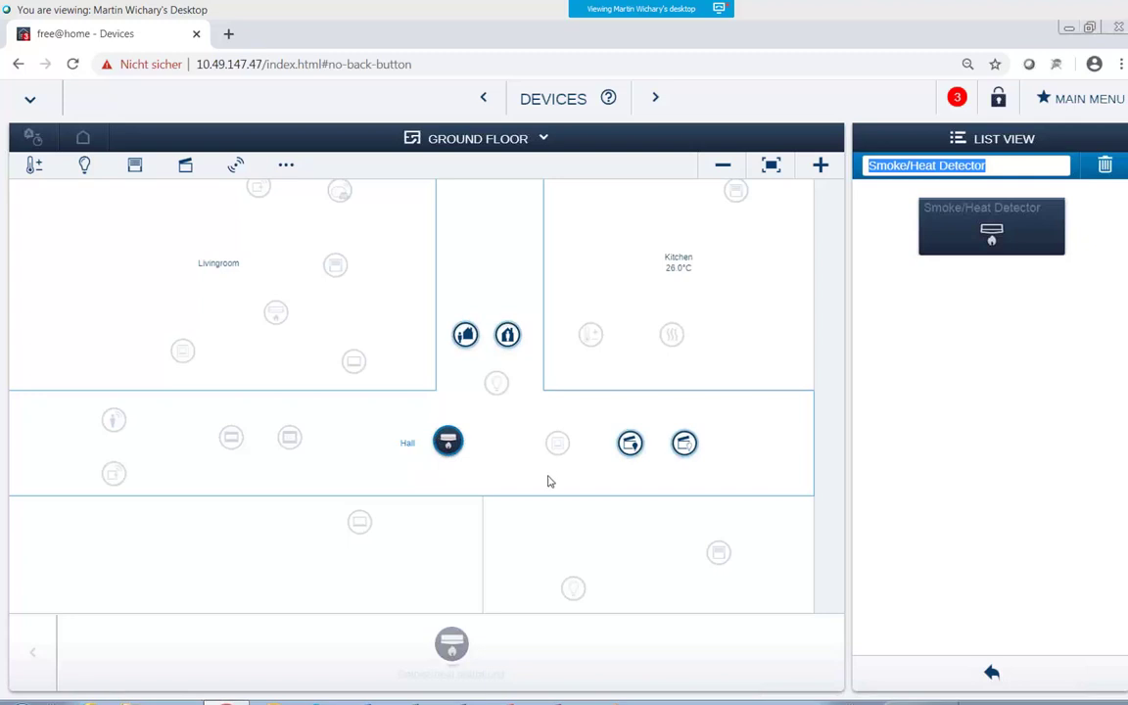
Link the Panic scene to the Hall detector's Fire alarm starts event and save.
{"action": "left_click", "coordinate": [630, 443]}
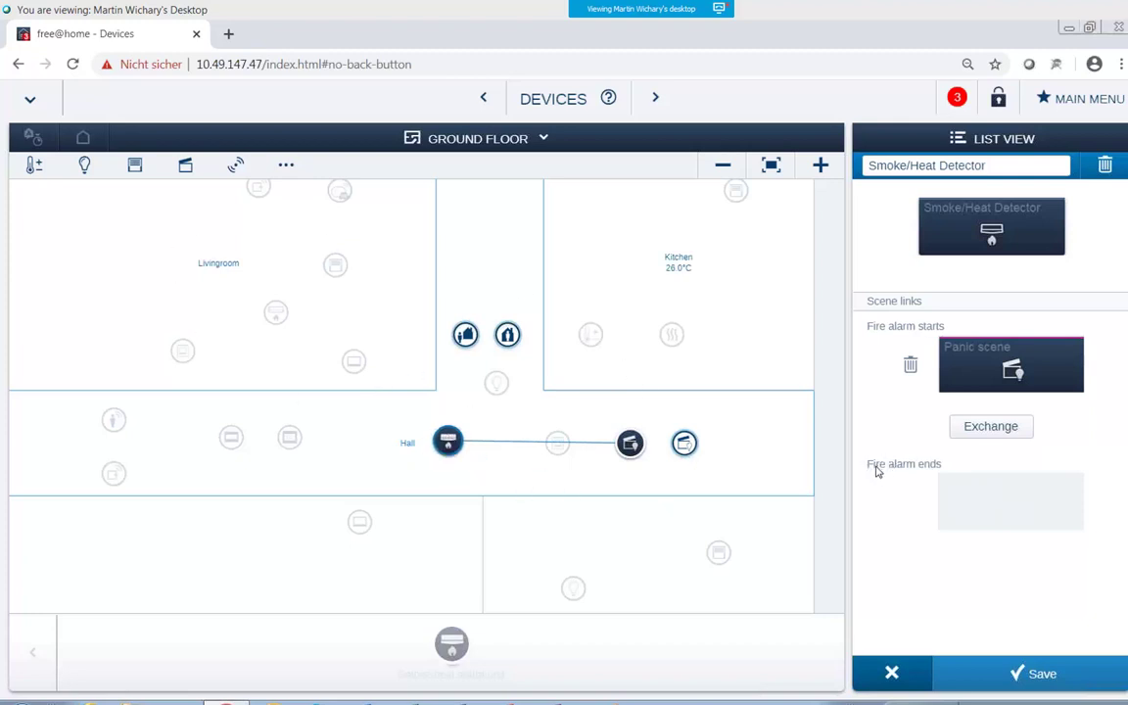
{"action": "left_click", "coordinate": [901, 676]}
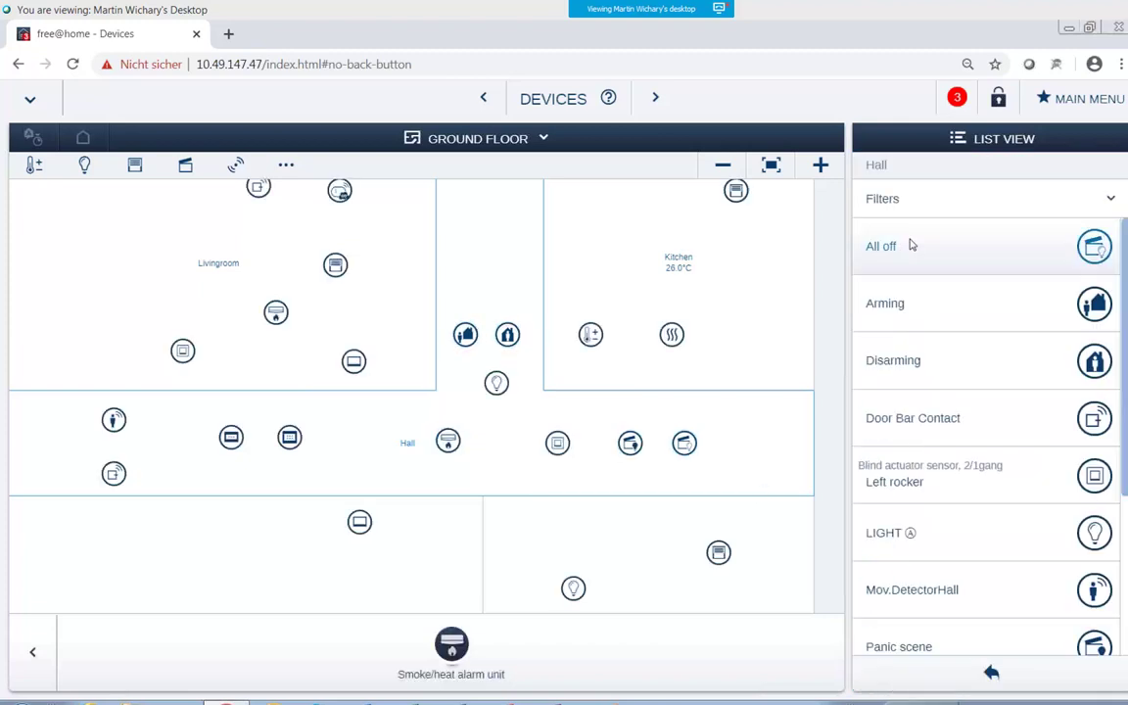
Set the Fire alarm! action to trigger on the Smoke/heat alarm unit's fire alarm start, delay 0.
{"action": "left_click", "coordinate": [1065, 101]}
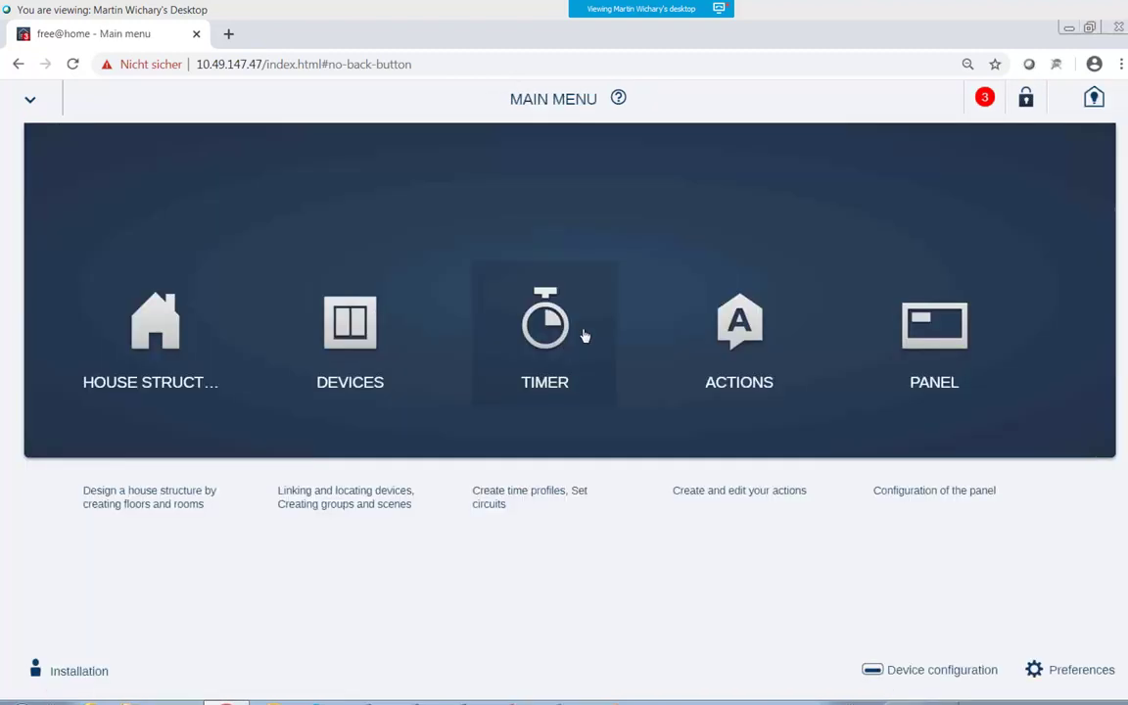
{"action": "left_click", "coordinate": [729, 360]}
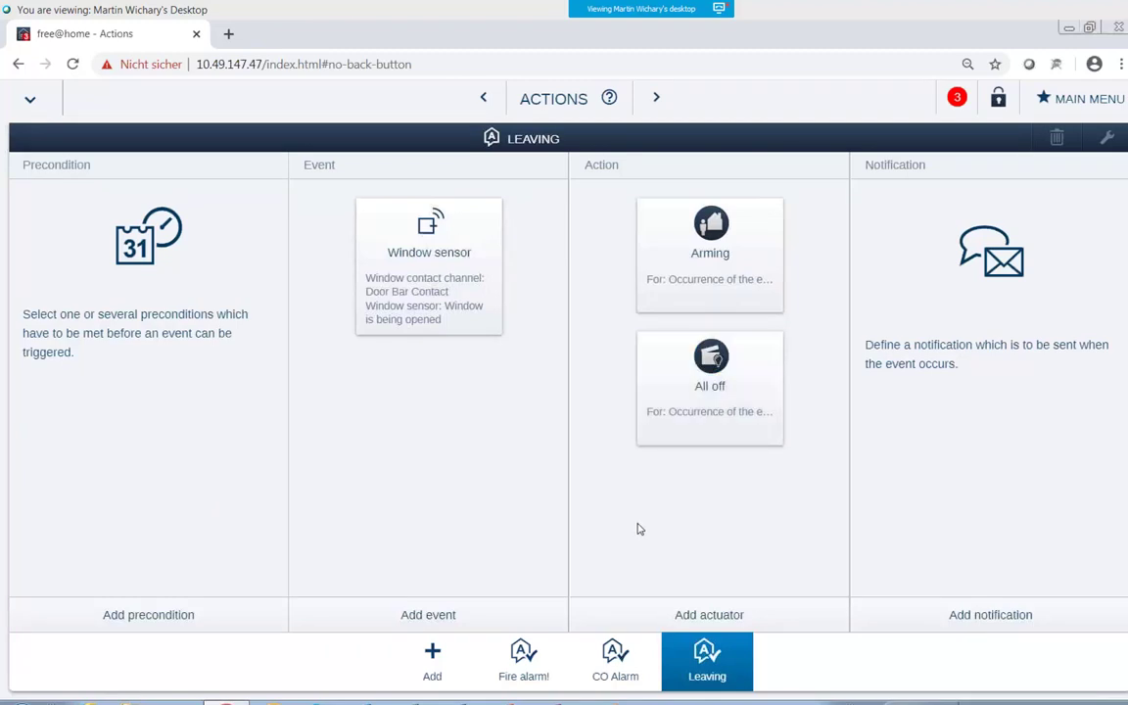
{"action": "left_click", "coordinate": [524, 662]}
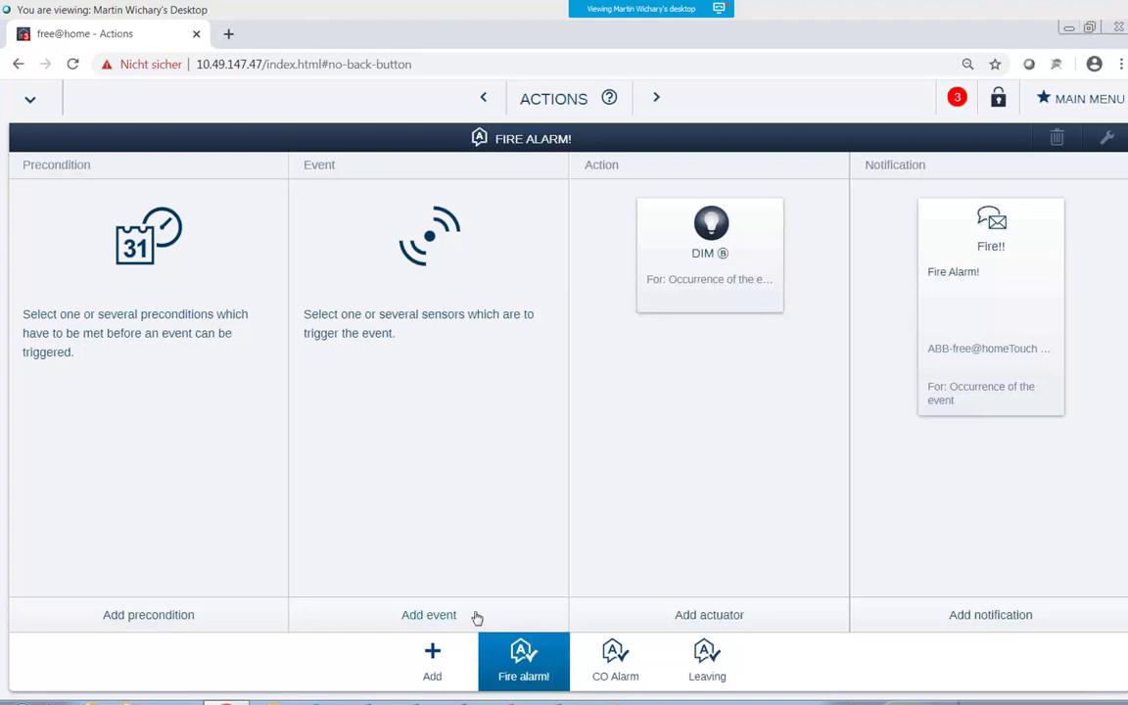
{"action": "left_click", "coordinate": [424, 617]}
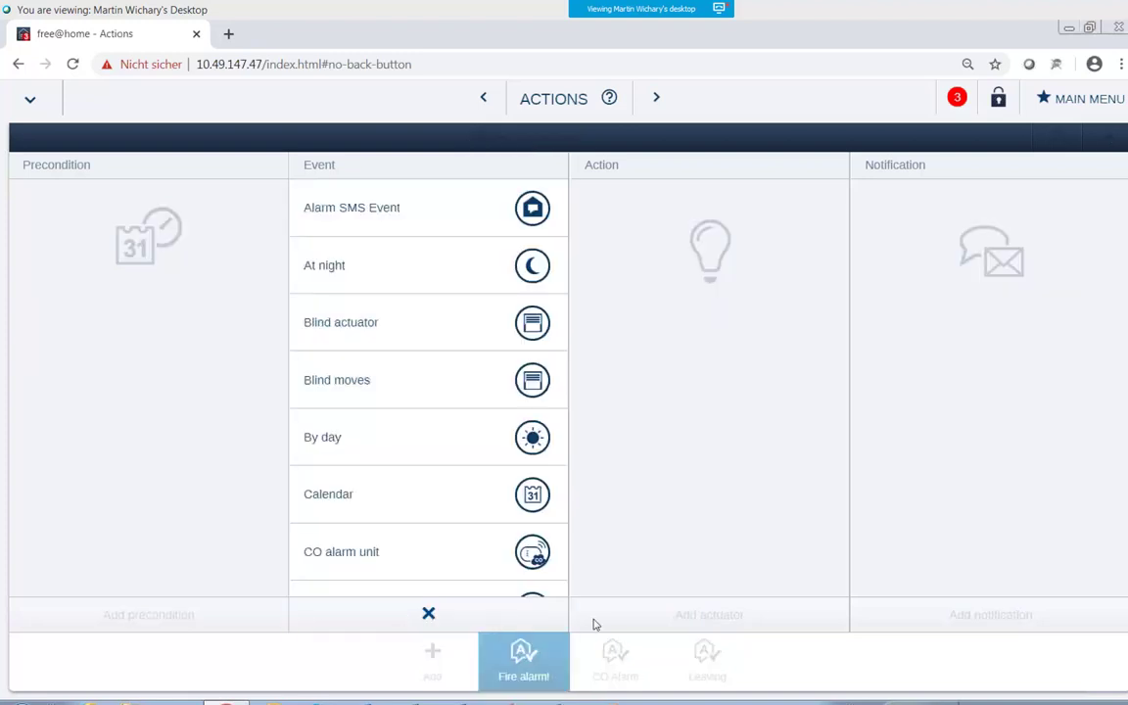
{"action": "scroll", "coordinate": [426, 451], "scroll_direction": "down", "scroll_amount": 5}
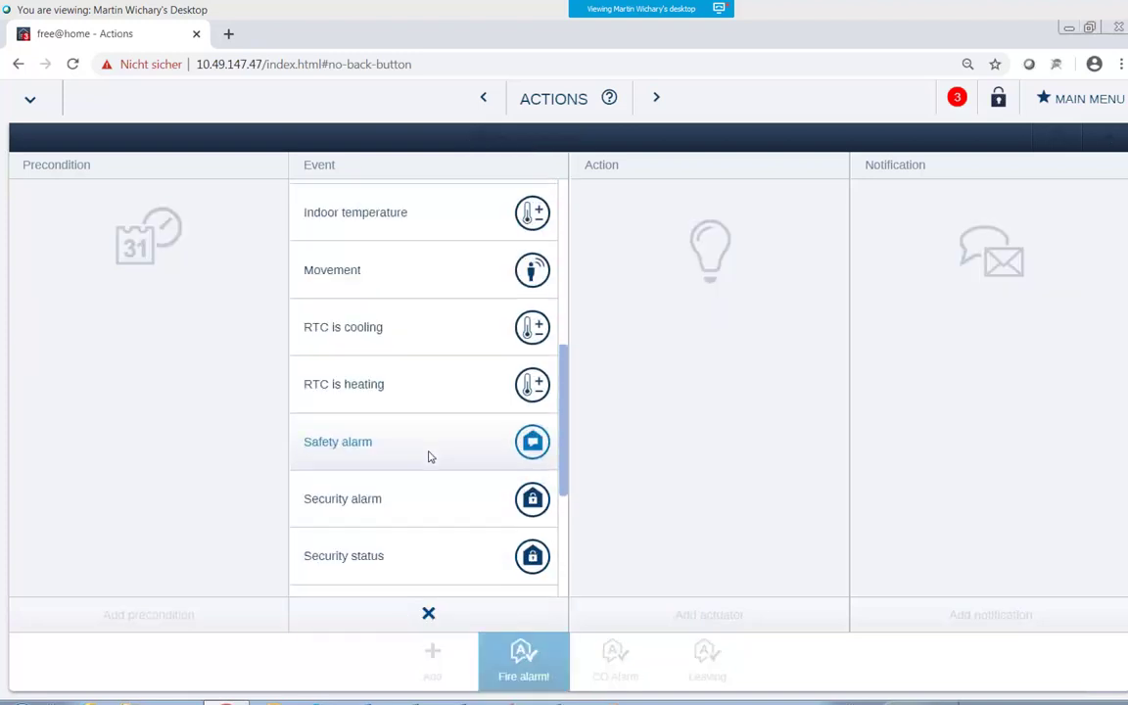
{"action": "scroll", "coordinate": [428, 459], "scroll_direction": "down", "scroll_amount": 3}
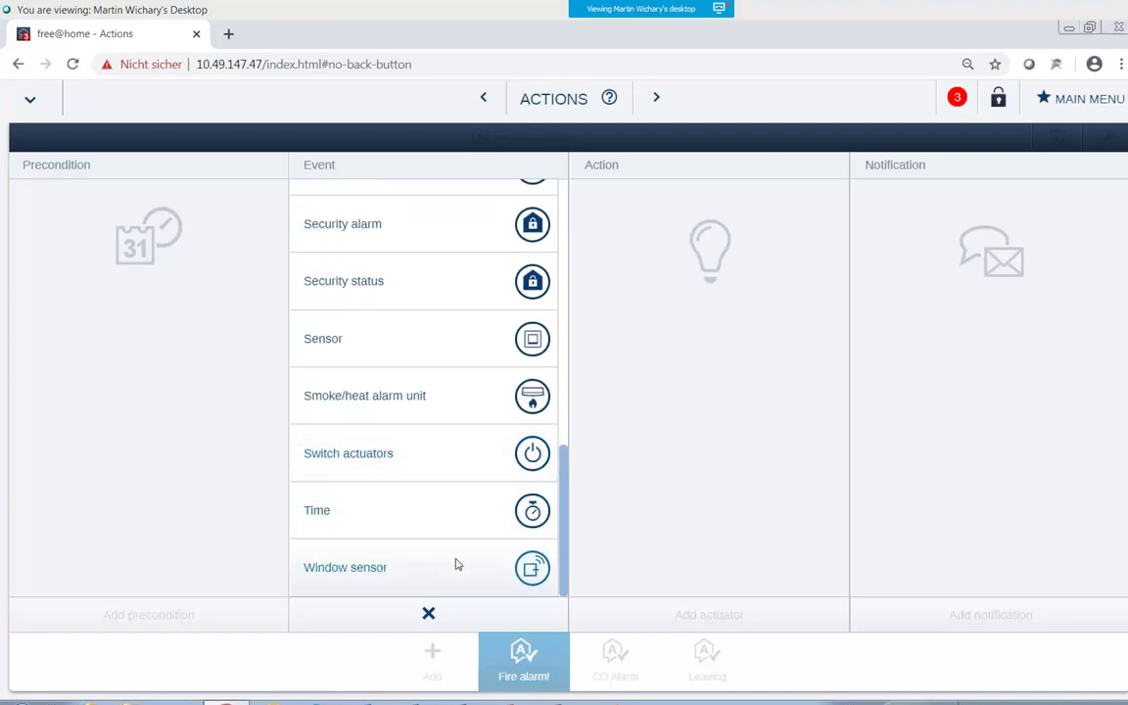
{"action": "left_click", "coordinate": [372, 397]}
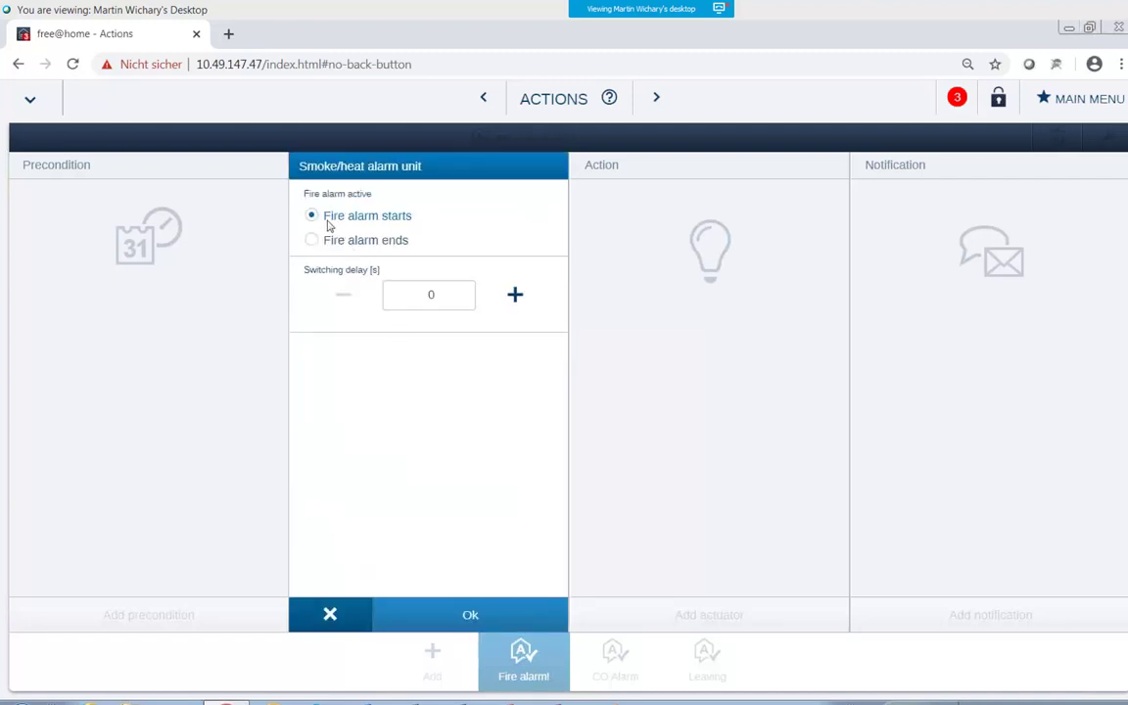
{"action": "left_click", "coordinate": [472, 609]}
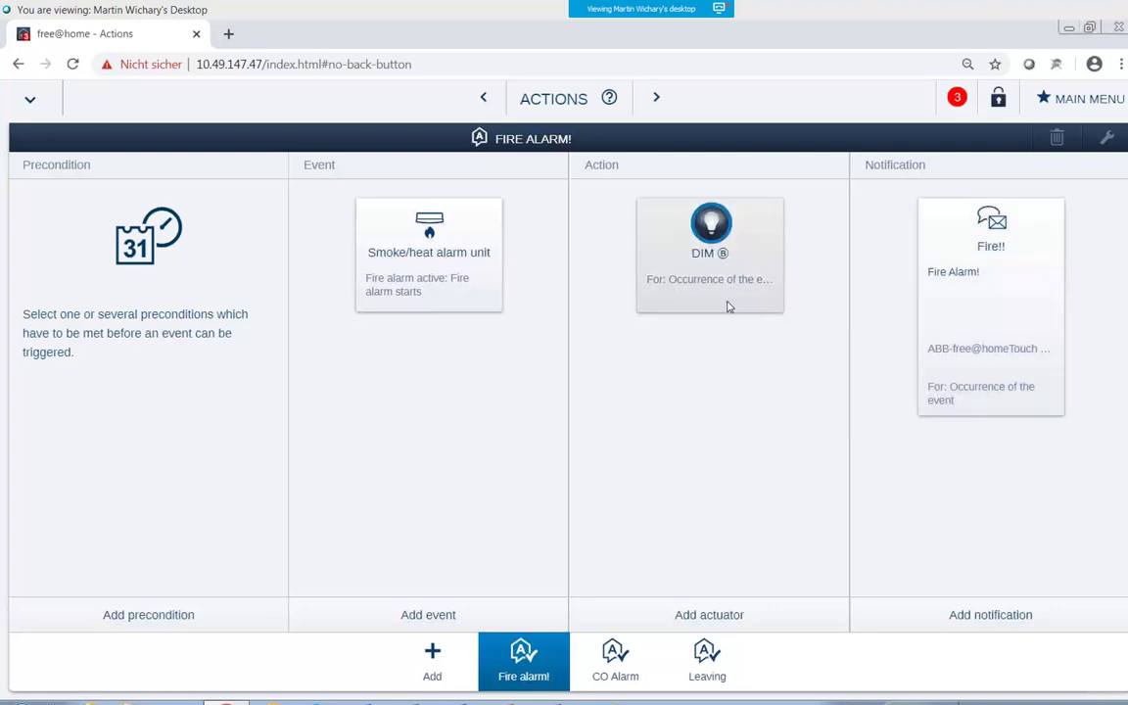
Review the Smoke/heat alarm unit event settings without changes and return to the main menu.
{"action": "left_click", "coordinate": [410, 282]}
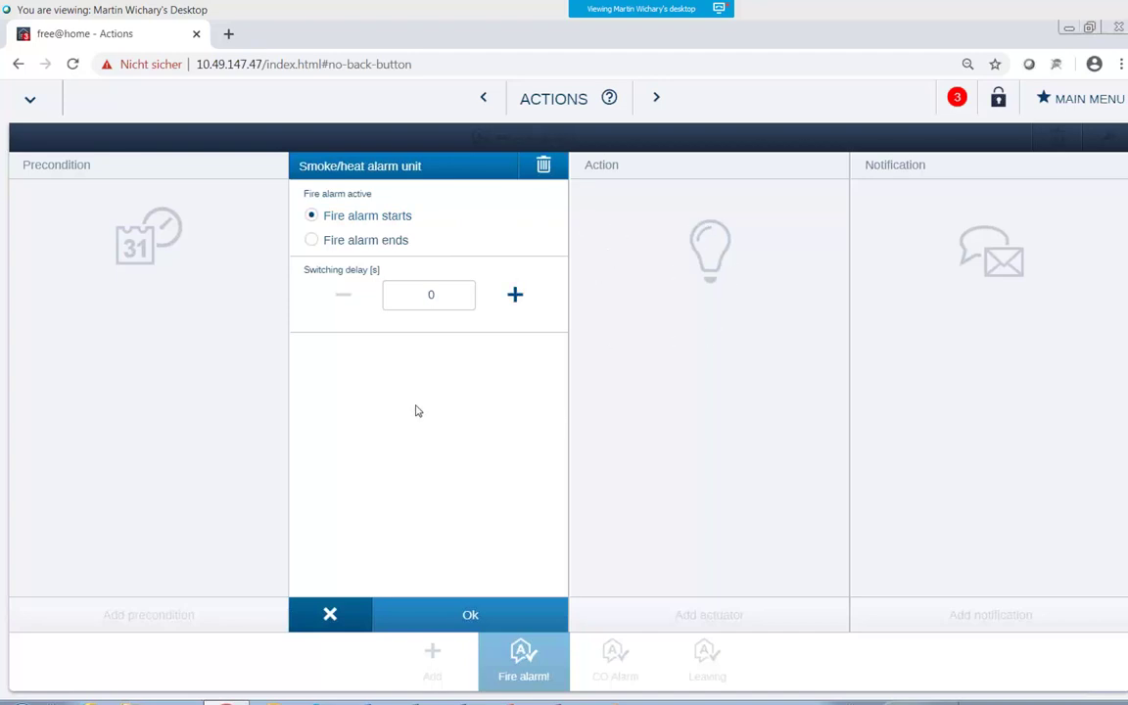
{"action": "left_click", "coordinate": [333, 612]}
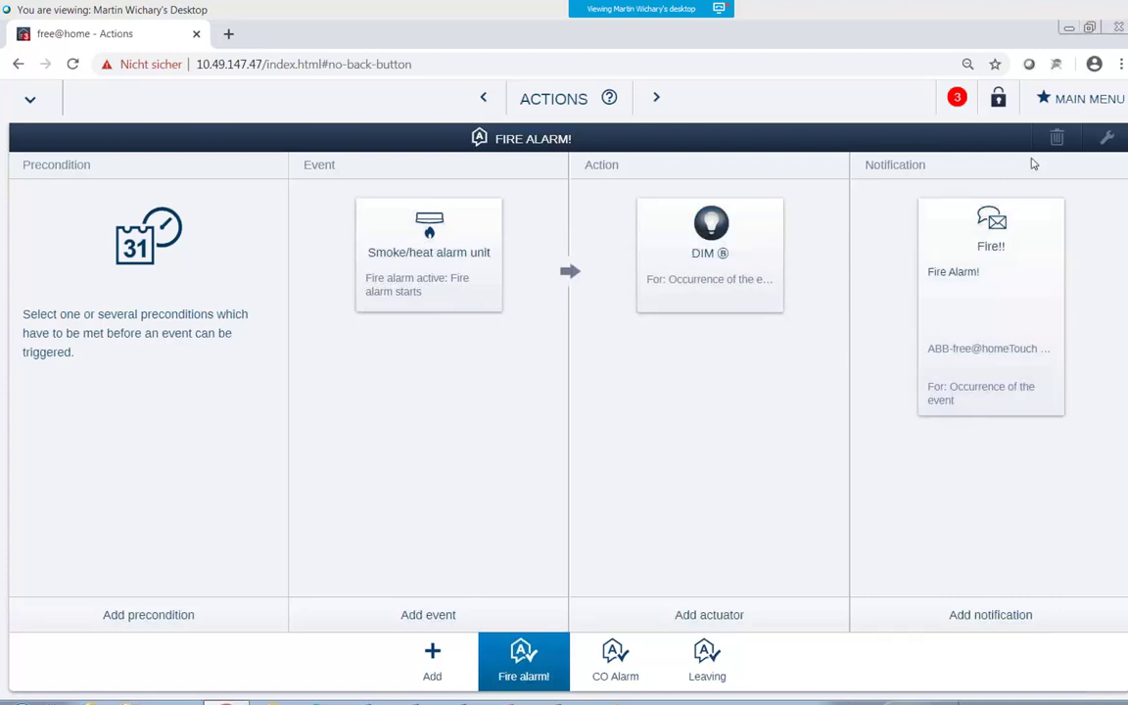
{"action": "left_click", "coordinate": [1063, 108]}
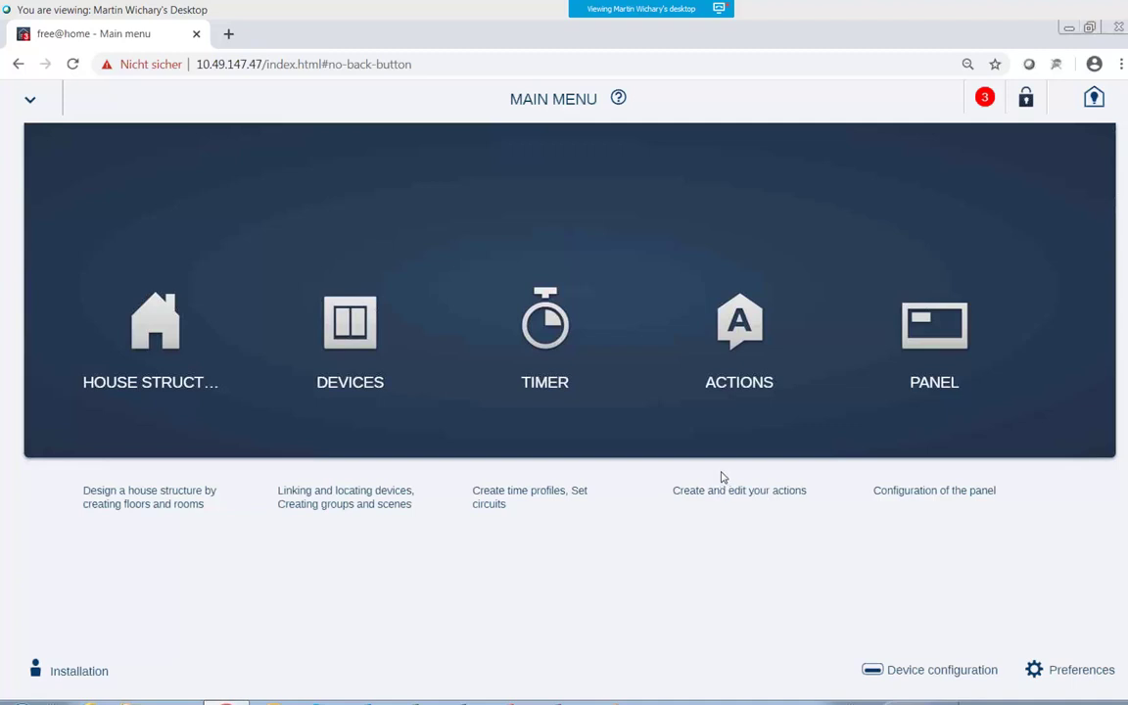
Show the Ground Floor device plan under Devices, nudging the view slightly.
{"action": "left_click", "coordinate": [326, 310]}
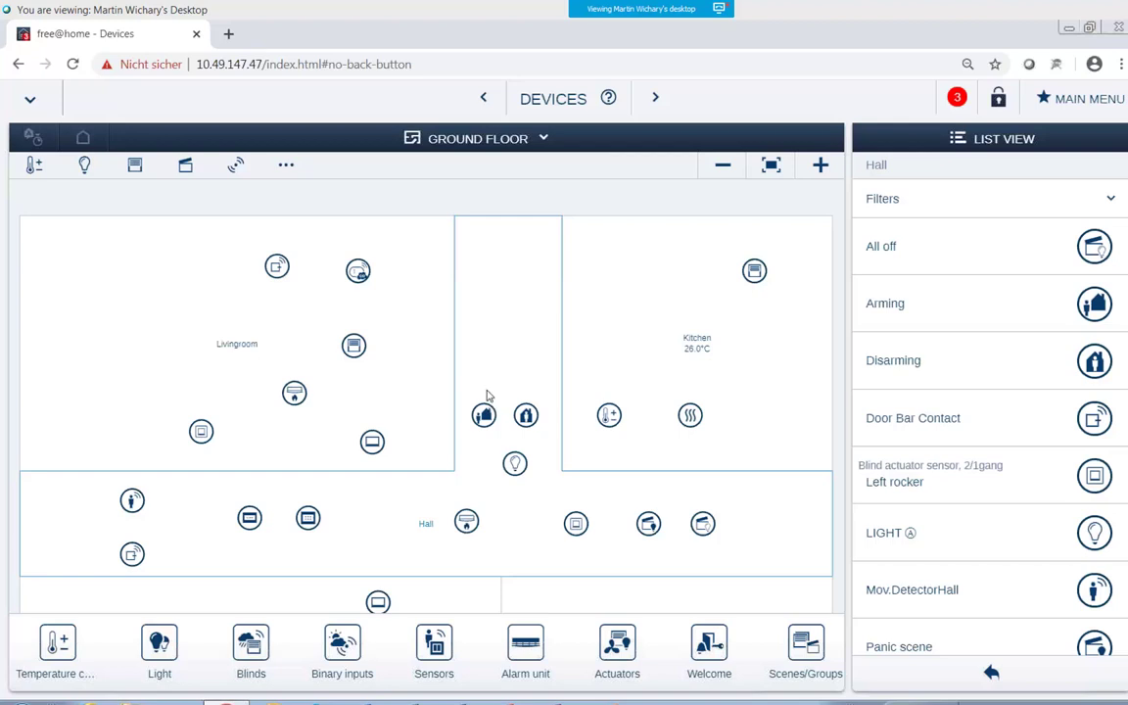
{"action": "left_click_drag", "start_coordinate": [501, 372], "coordinate": [494, 338]}
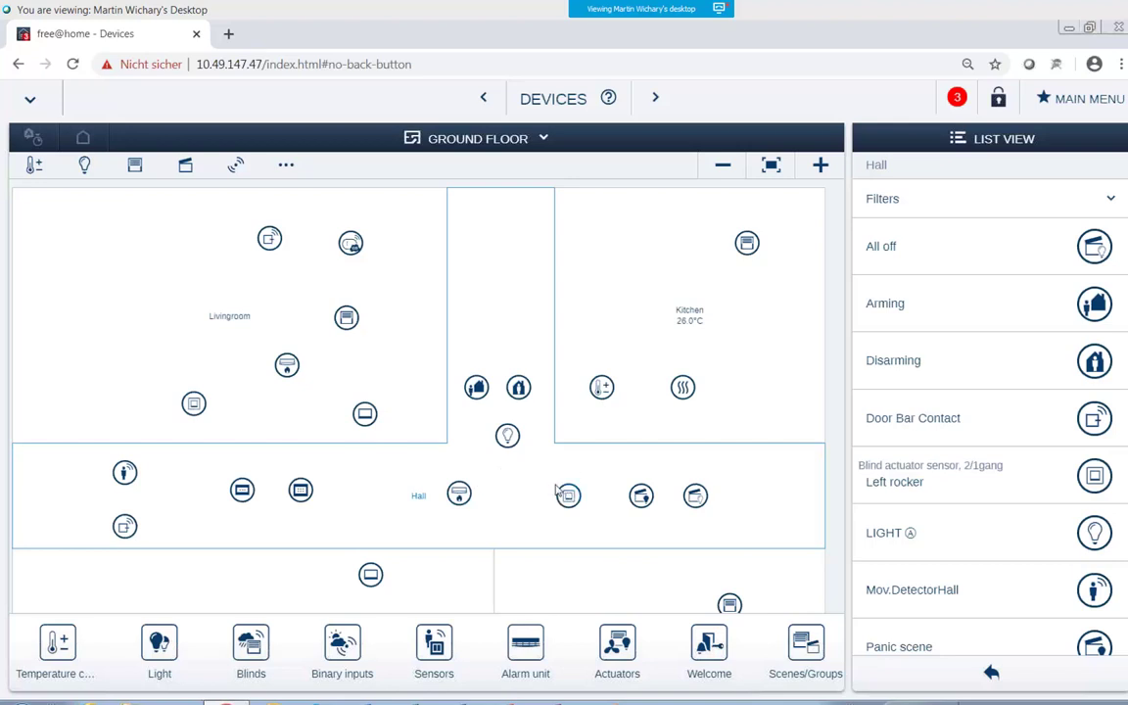
{"action": "left_click", "coordinate": [569, 497]}
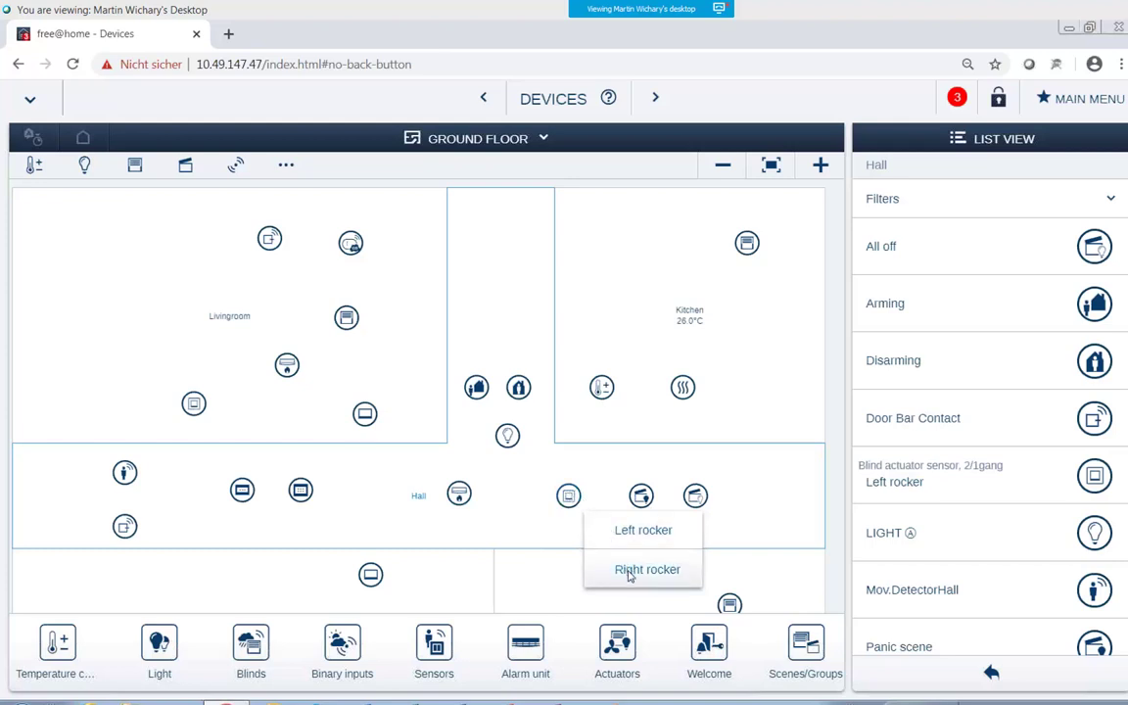
{"action": "left_click", "coordinate": [630, 574]}
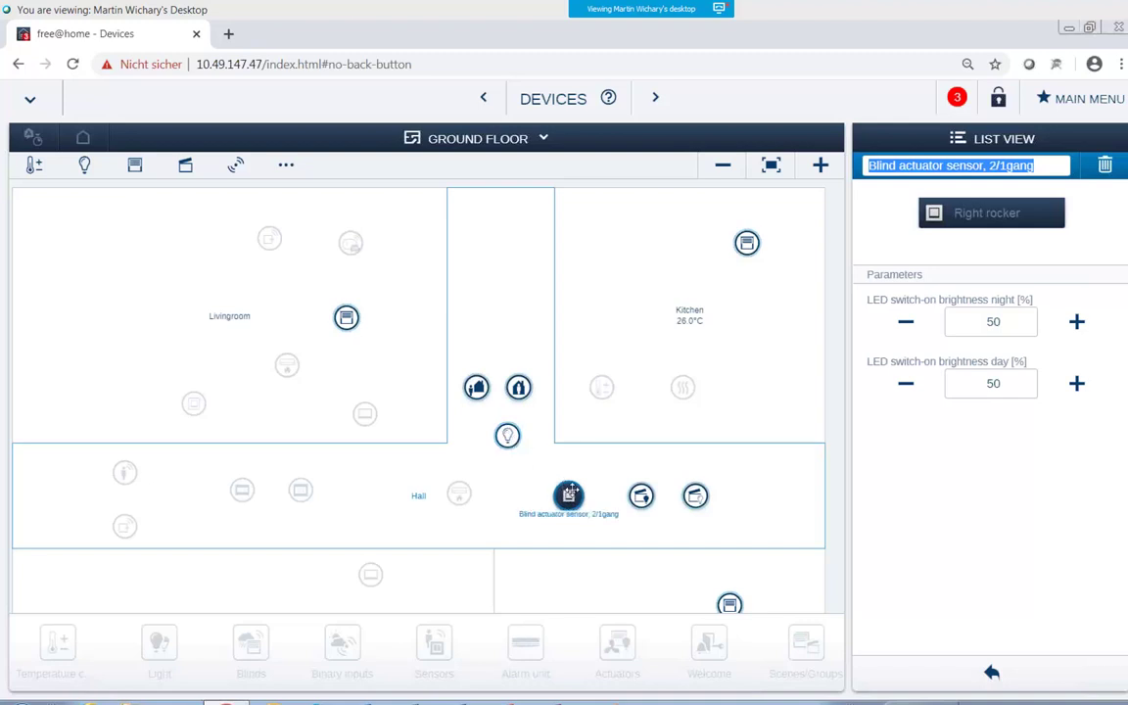
{"action": "left_click", "coordinate": [508, 438]}
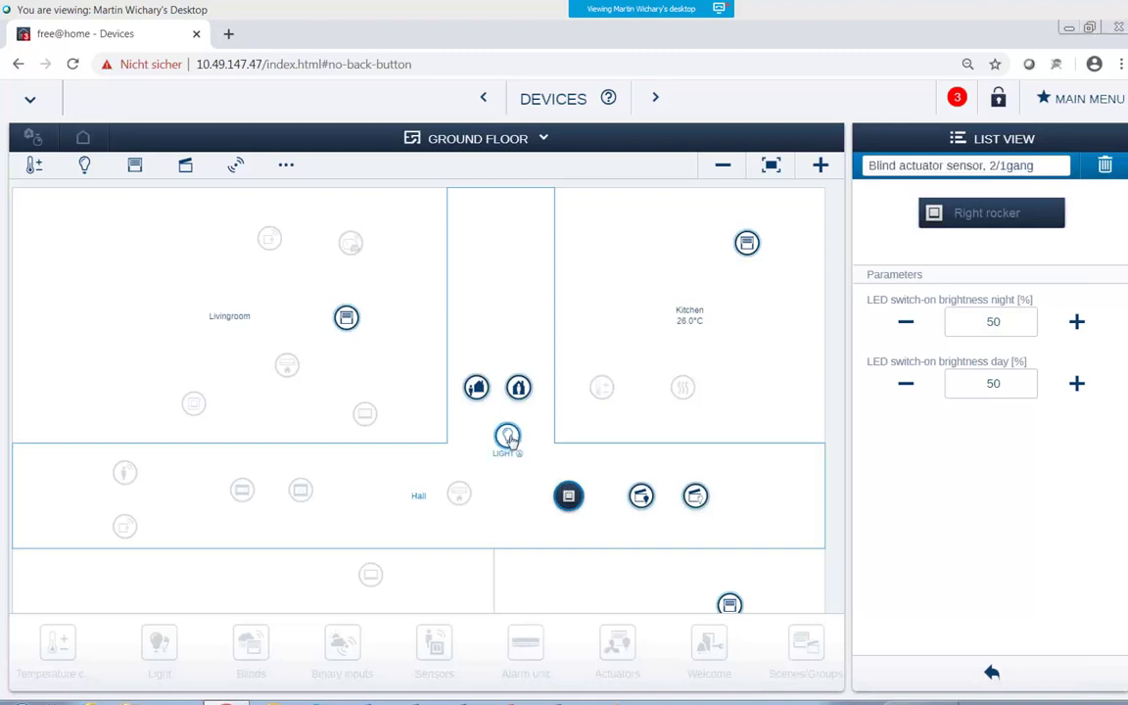
{"action": "left_click", "coordinate": [508, 438]}
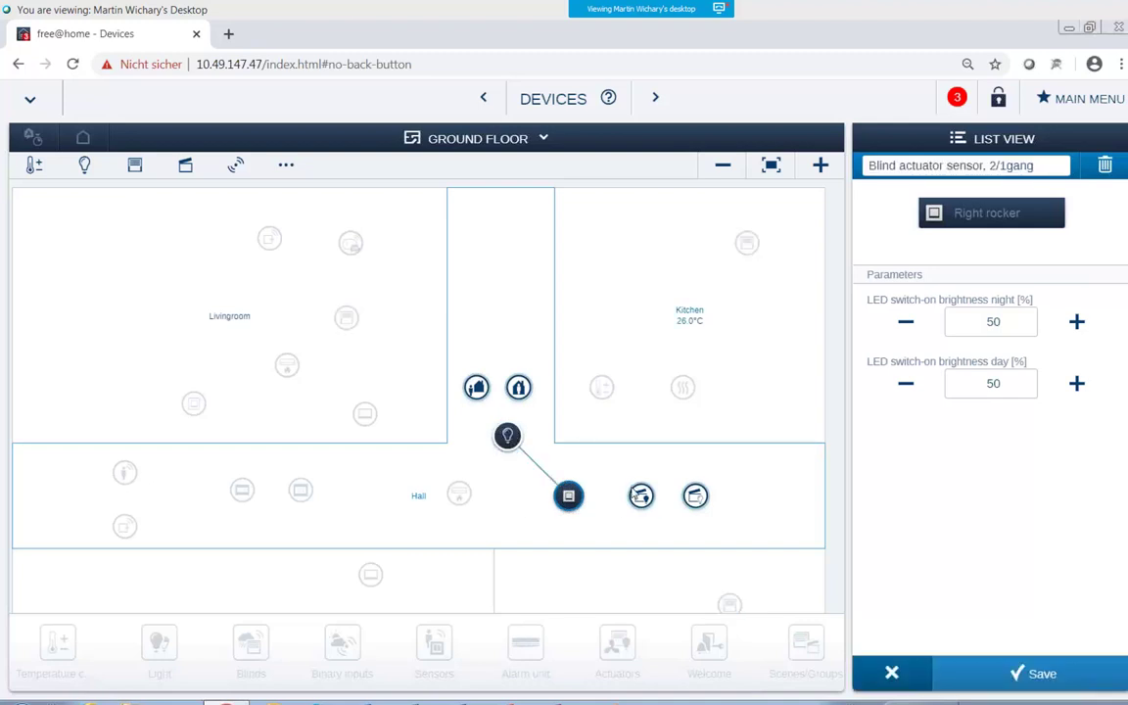
{"action": "left_click", "coordinate": [641, 495]}
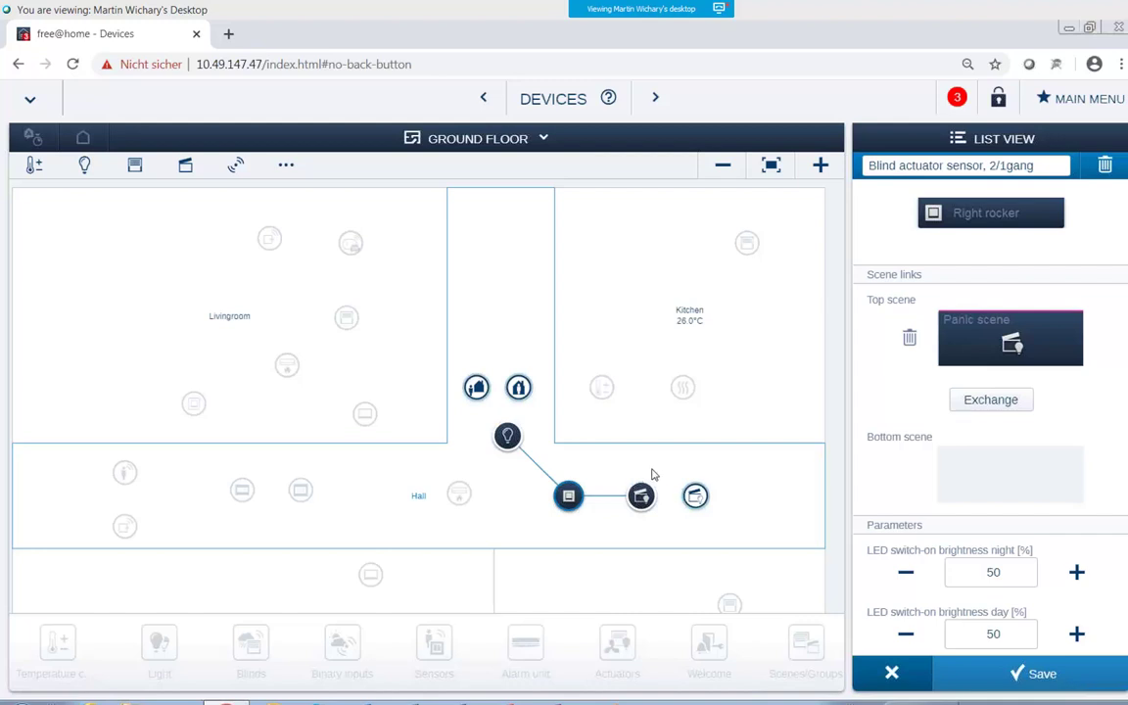
{"action": "left_click", "coordinate": [892, 674]}
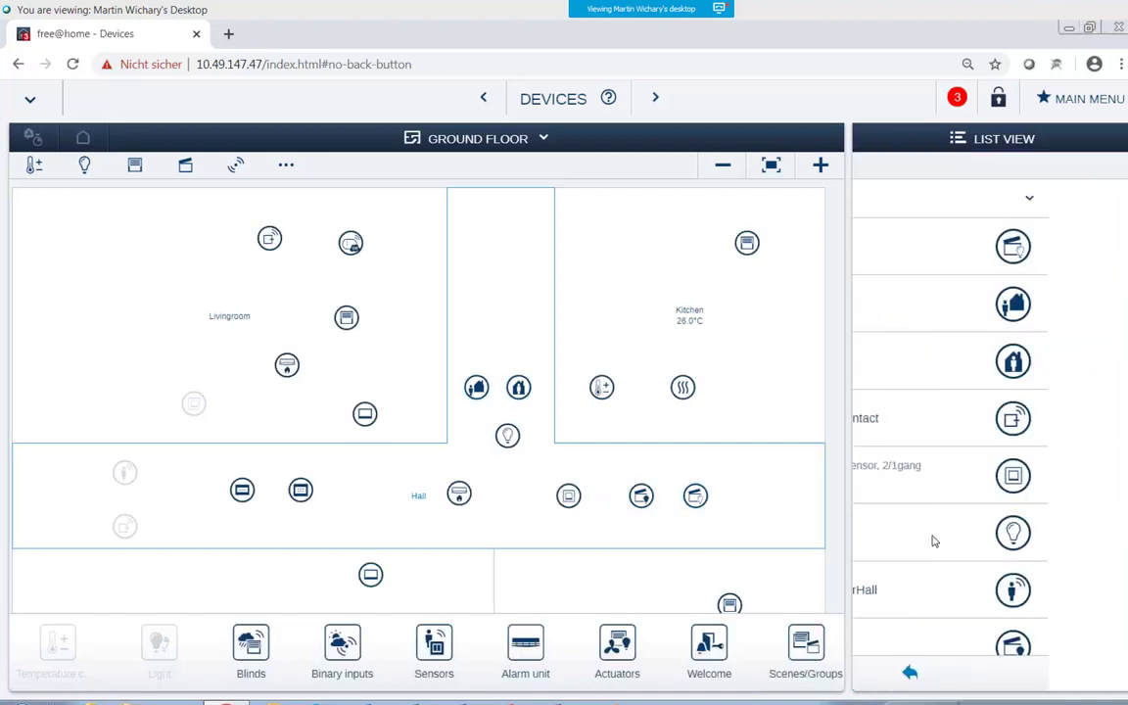
Go from the main menu into Preferences and show the free@home Monitor page.
{"action": "left_click", "coordinate": [1088, 101]}
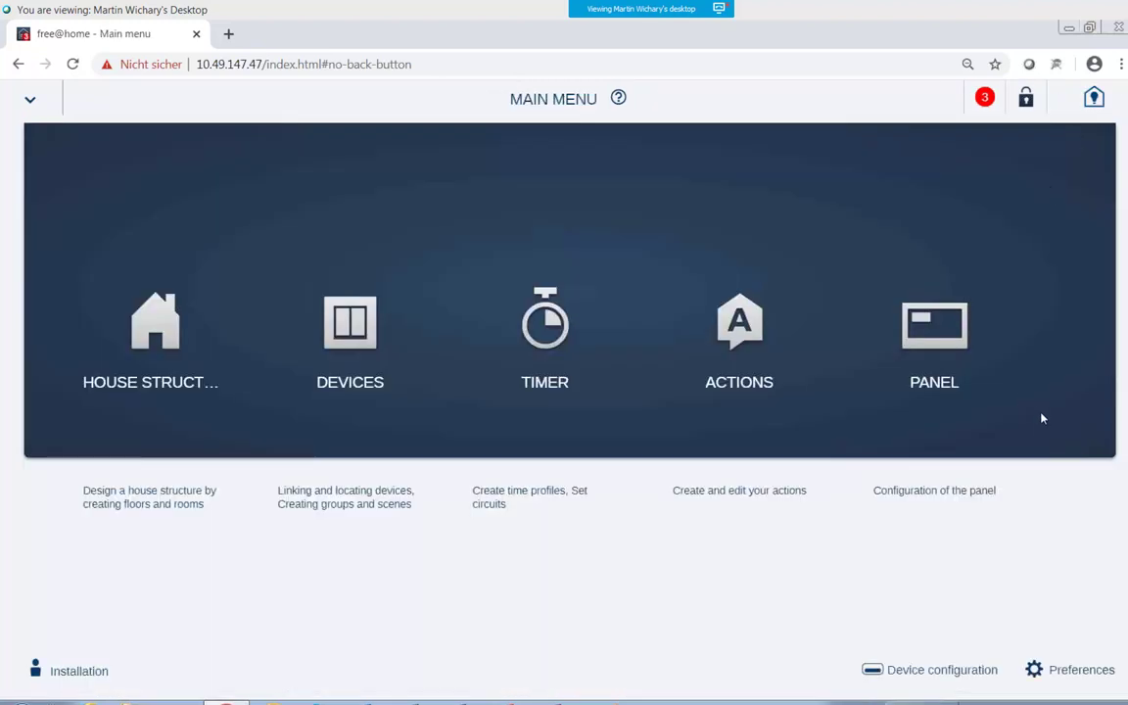
{"action": "left_click", "coordinate": [1068, 670]}
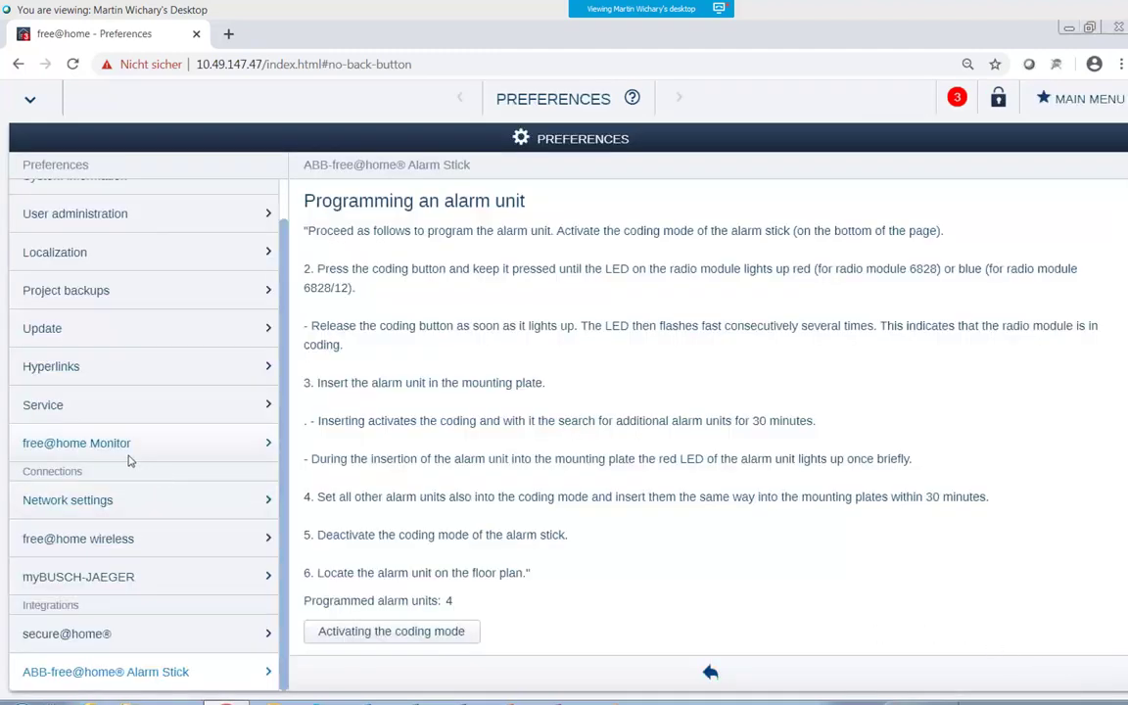
{"action": "left_click", "coordinate": [71, 446]}
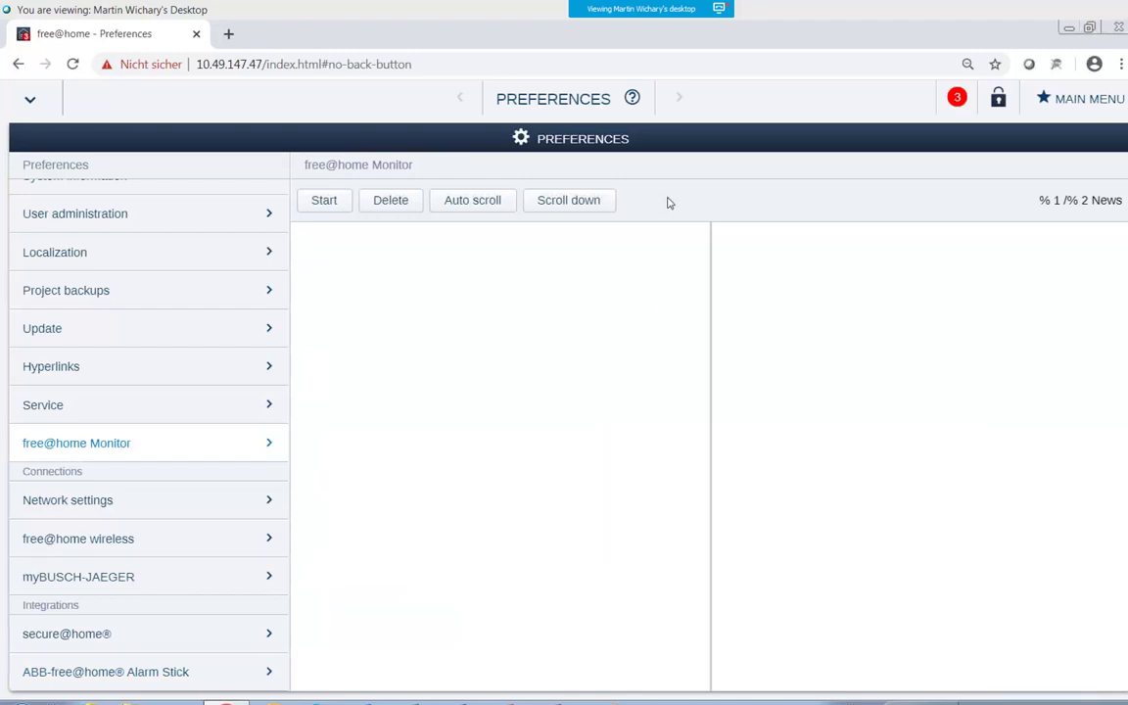
Start free@home Monitor logging of live messages, then view the firmware Update settings.
{"action": "left_click", "coordinate": [315, 198]}
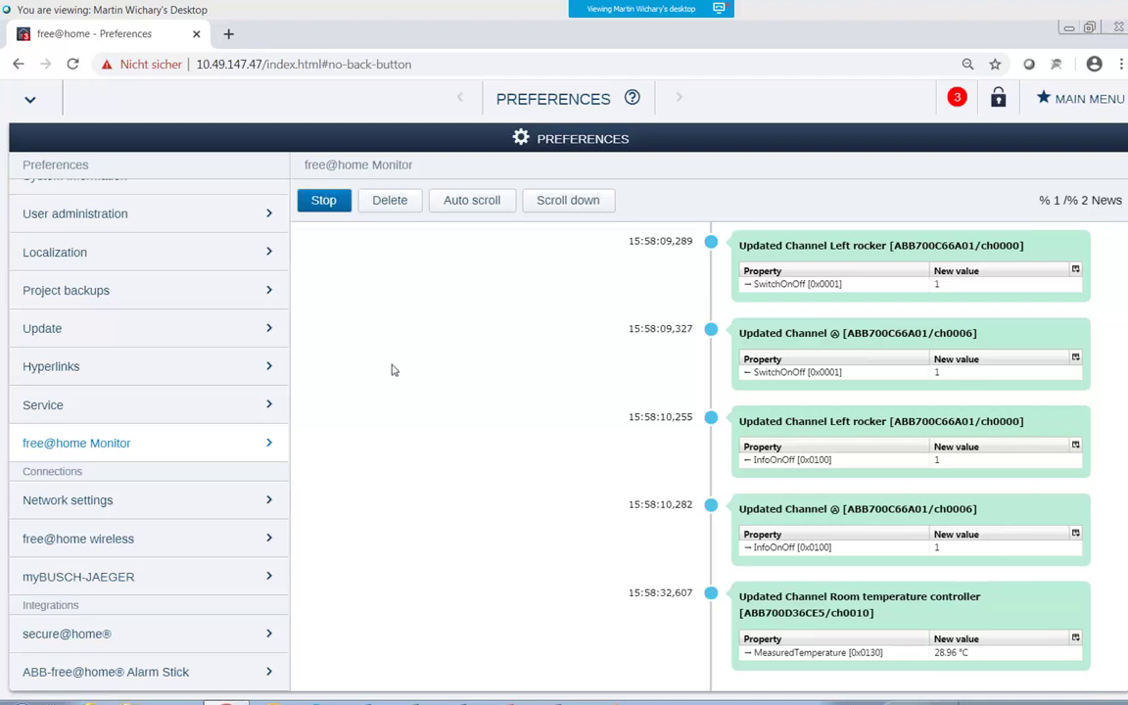
{"action": "left_click", "coordinate": [91, 332]}
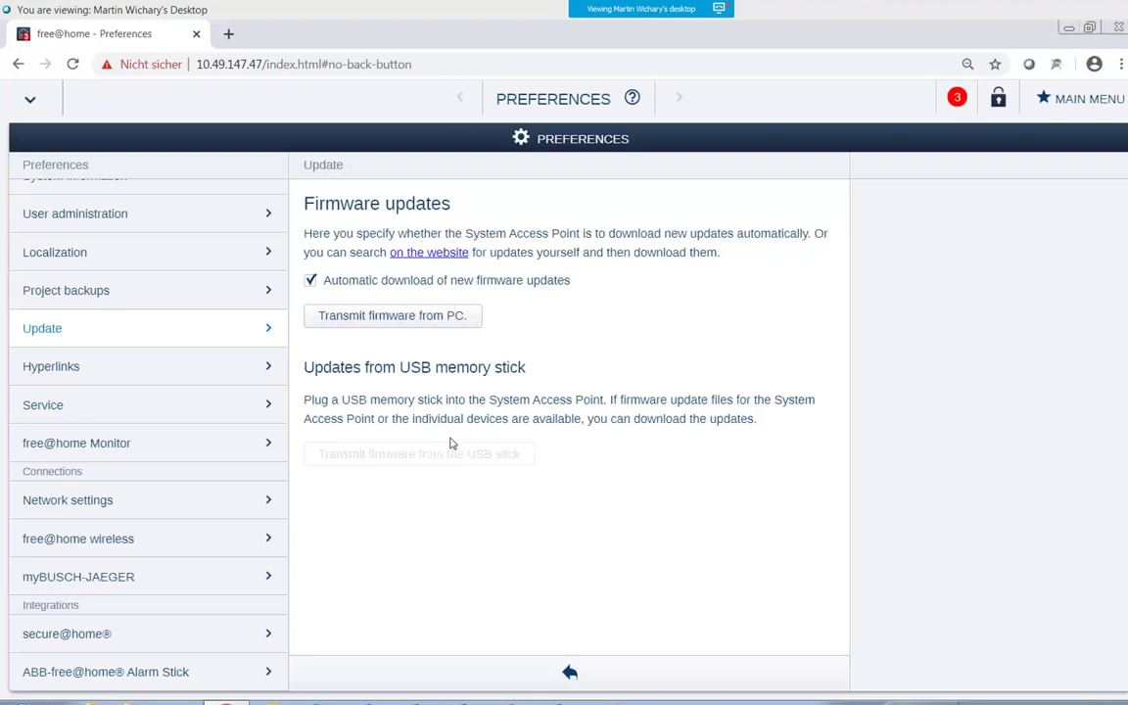
{"action": "left_click", "coordinate": [118, 373]}
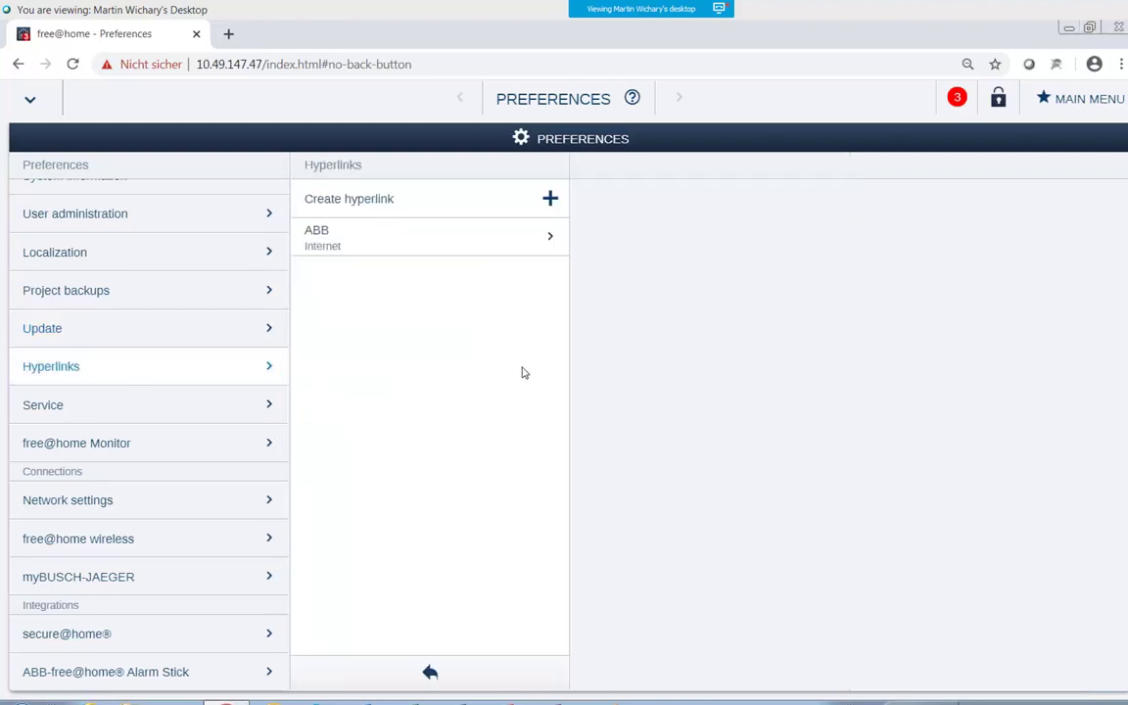
{"action": "left_click", "coordinate": [401, 245]}
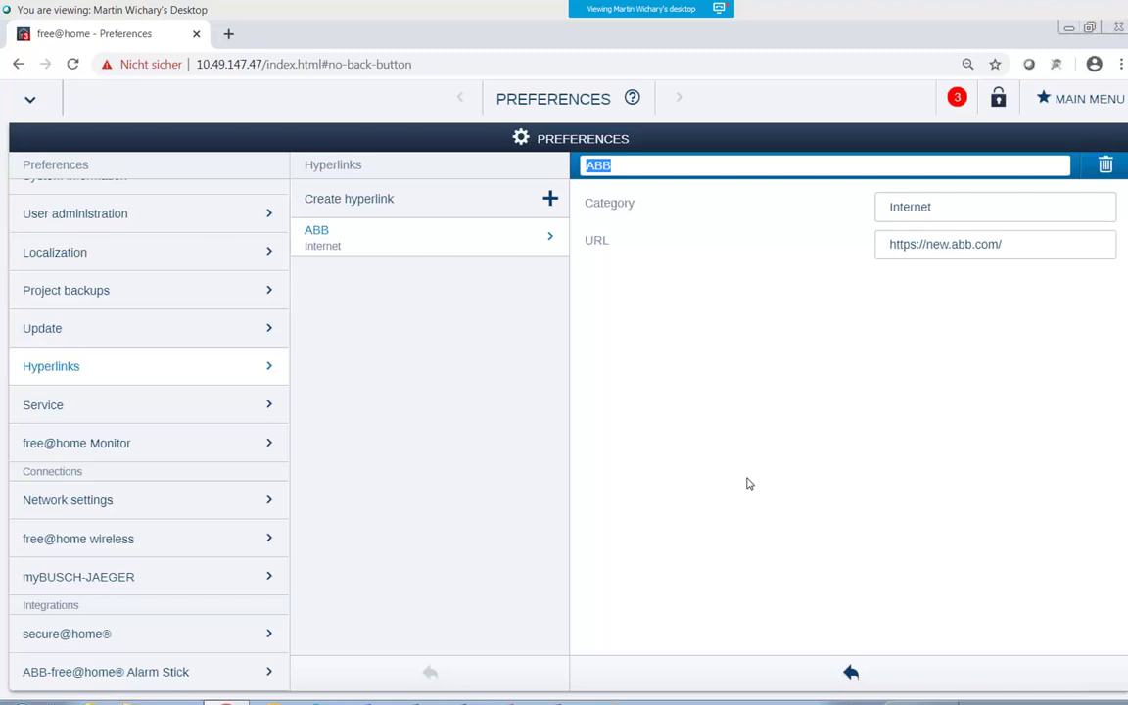
{"action": "scroll", "coordinate": [157, 411], "scroll_direction": "up", "scroll_amount": 1}
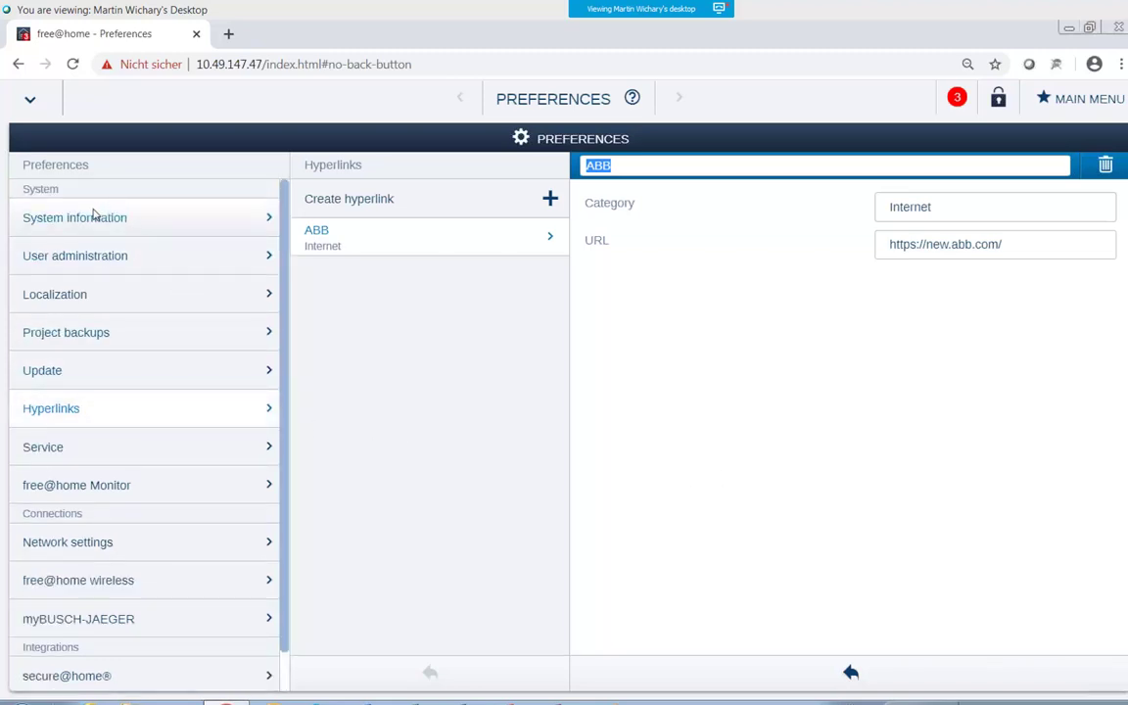
Show system information (version 2.4.0, 20 devices) and create the system documentation.
{"action": "left_click", "coordinate": [63, 218]}
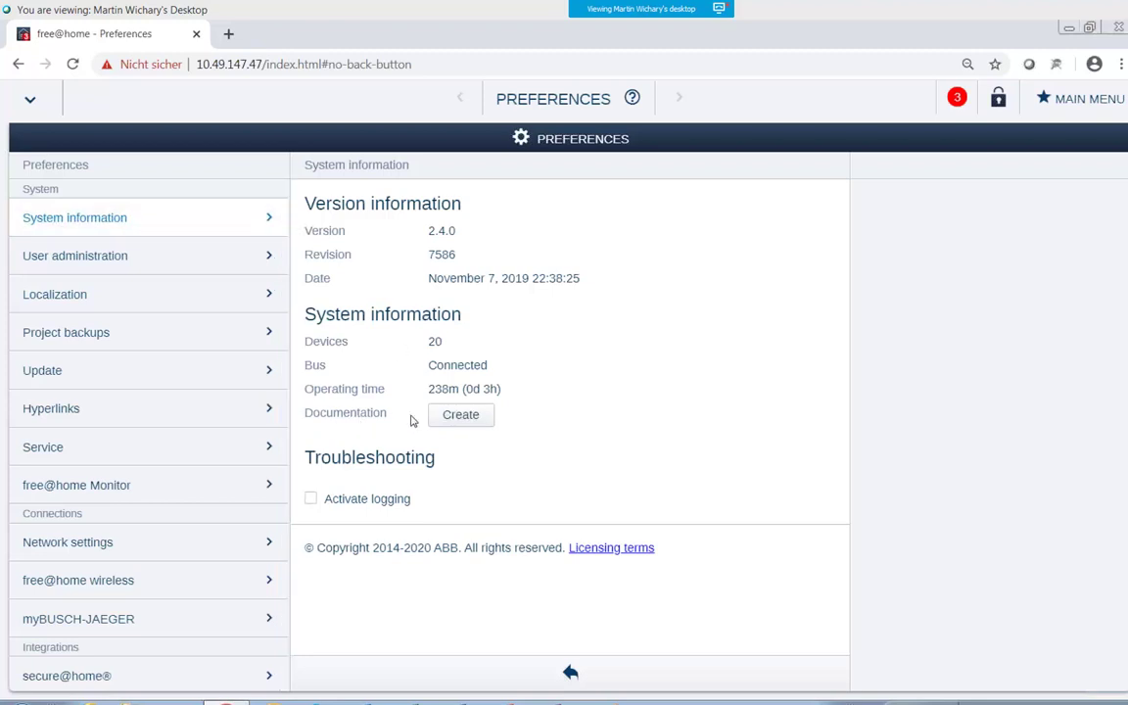
{"action": "left_click", "coordinate": [465, 421]}
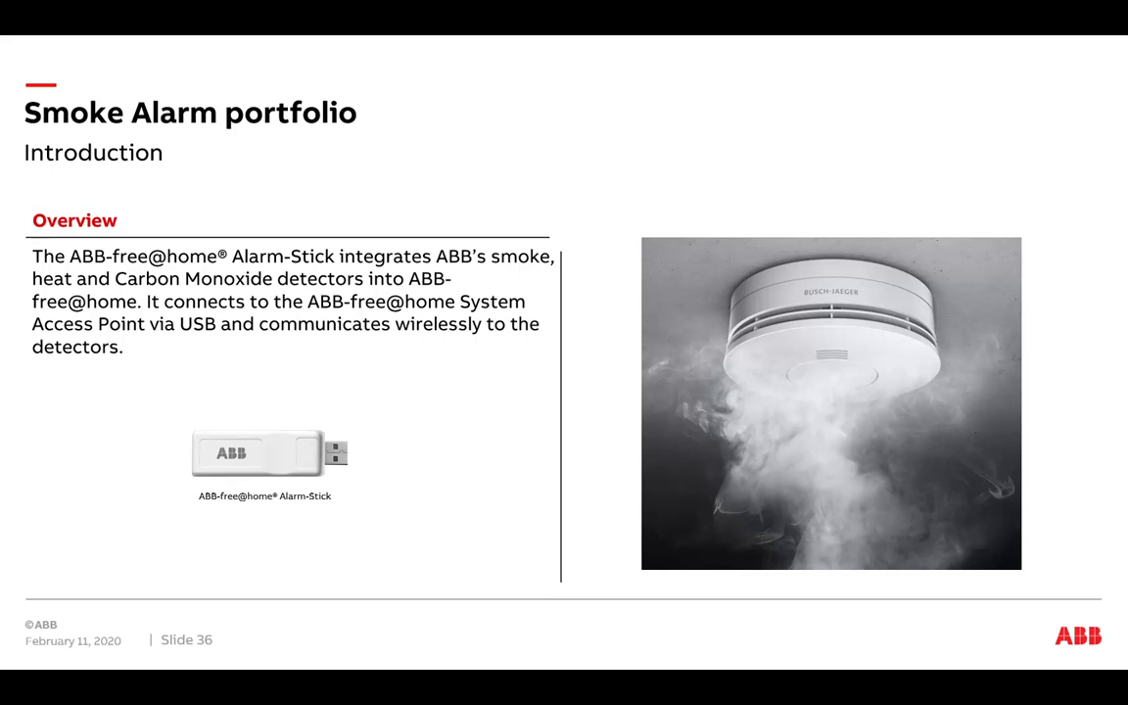
Advance the slide show from slide 36 to slide 37.
{"action": "key", "text": "Right"}
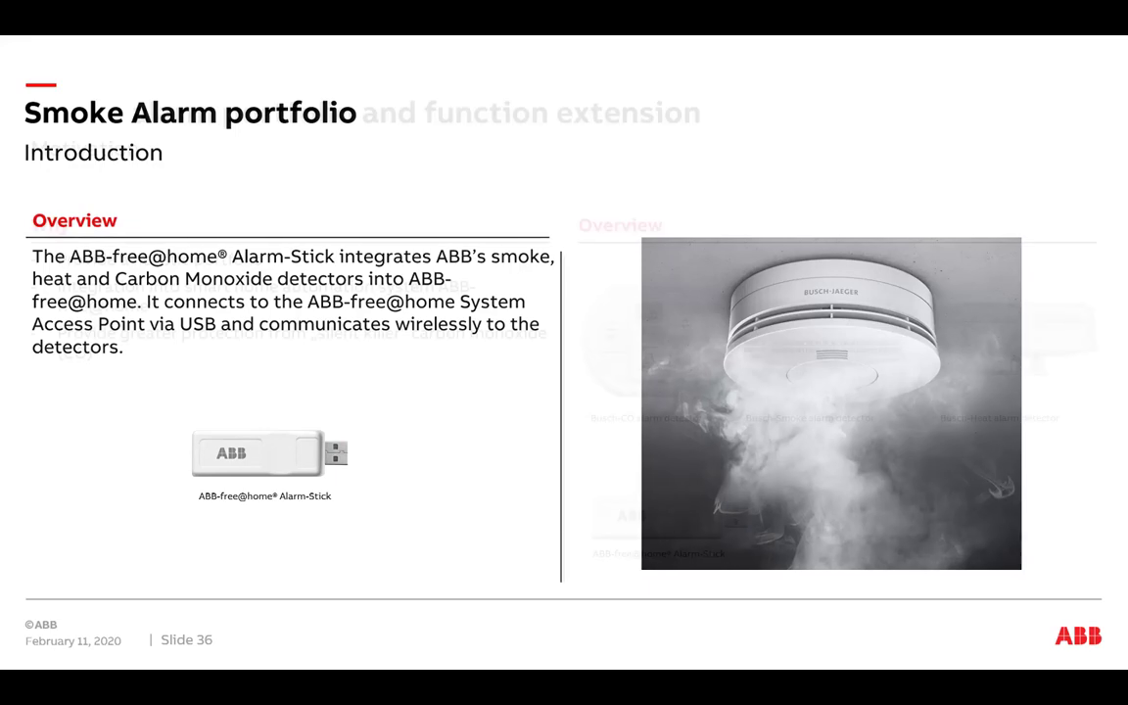
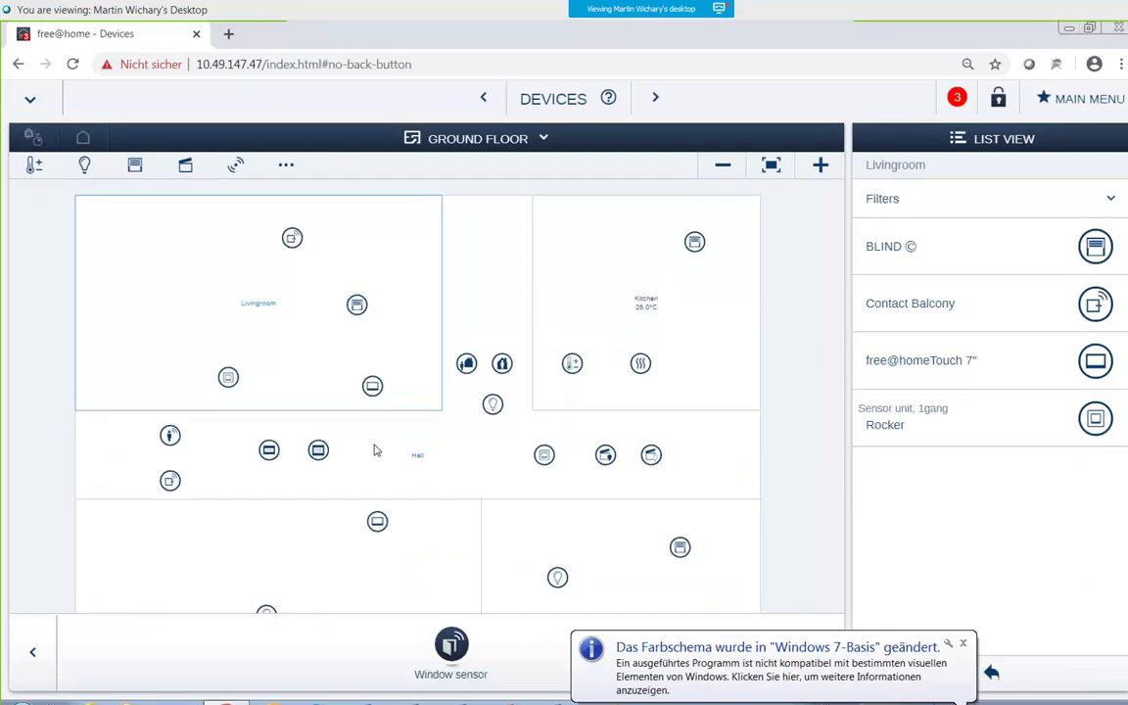
Go back to the main menu and dismiss the Windows colour-scheme notification.
{"action": "left_click", "coordinate": [33, 651]}
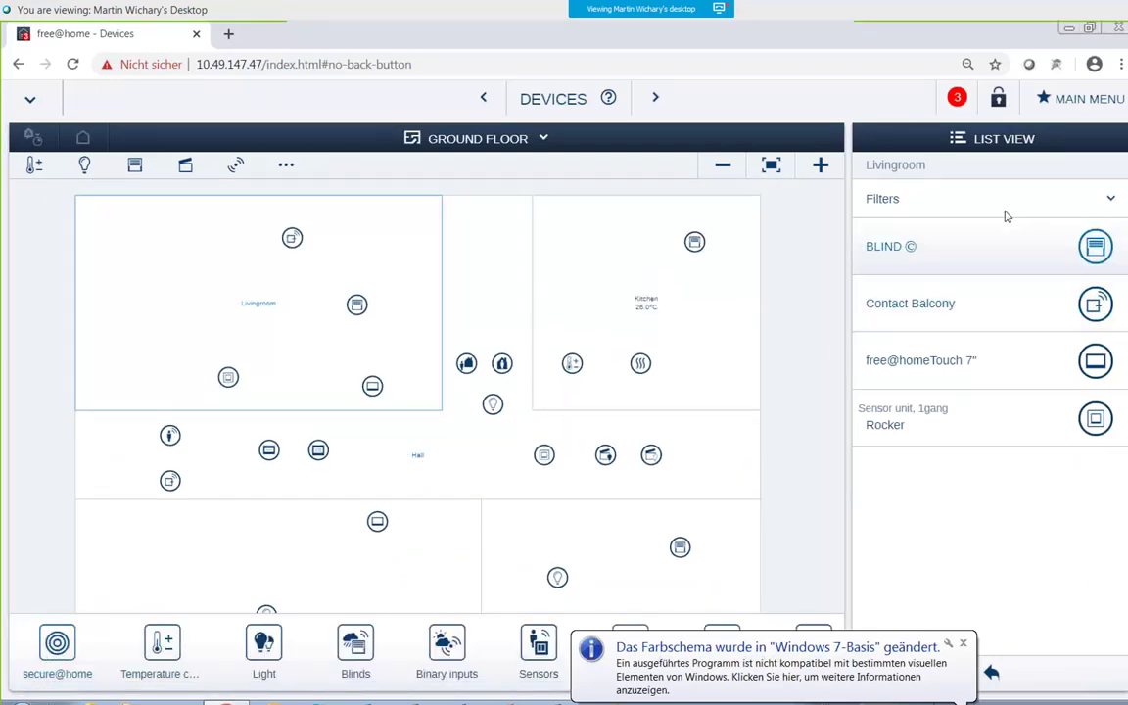
{"action": "left_click", "coordinate": [1060, 104]}
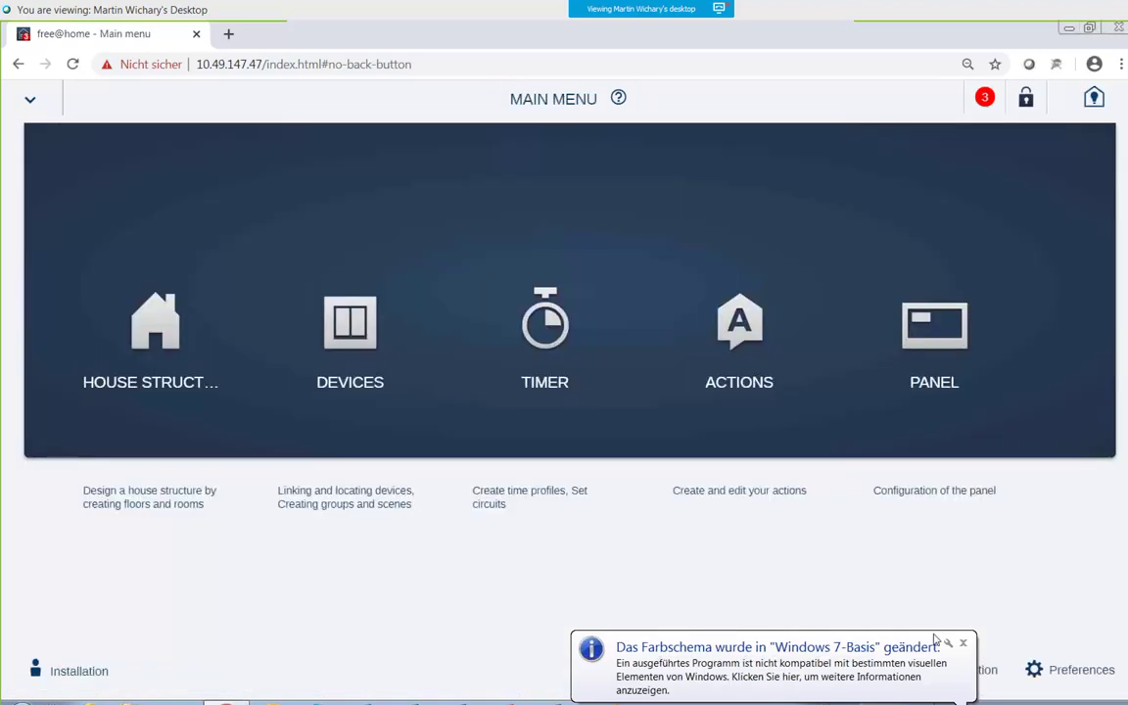
{"action": "left_click", "coordinate": [964, 644]}
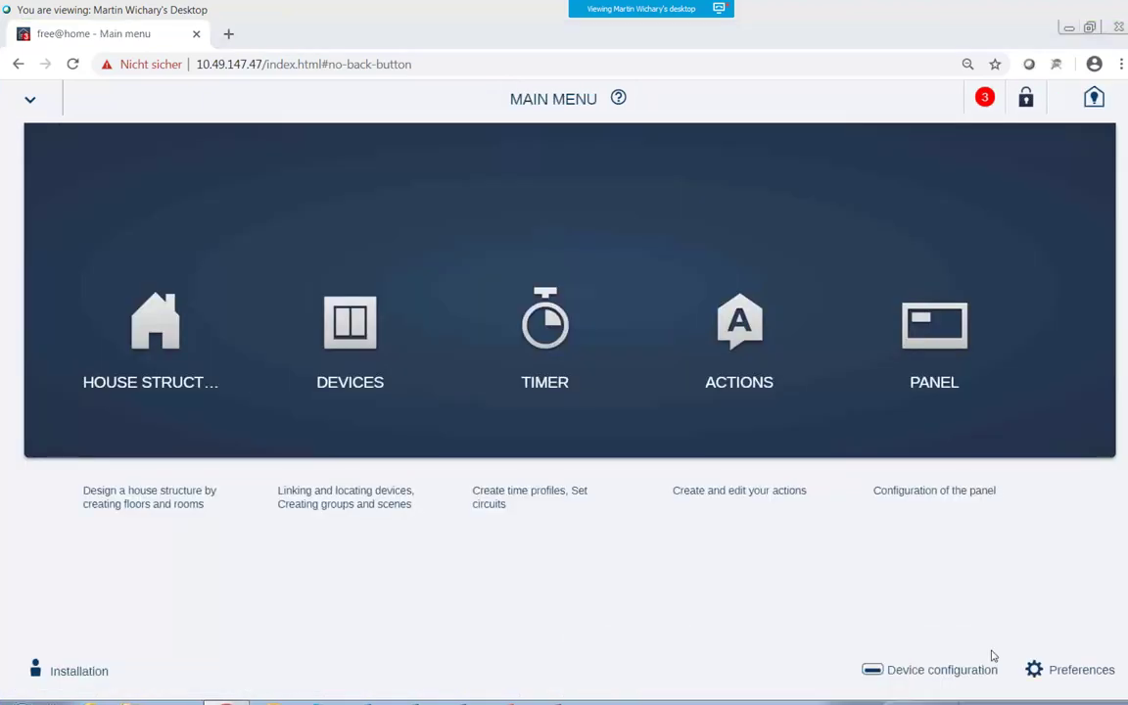
Read the Alarm Stick page under Preferences, showing 4 programmed alarm units, then return to the main menu.
{"action": "left_click", "coordinate": [1065, 677]}
{"action": "scroll", "coordinate": [130, 595], "scroll_direction": "down", "scroll_amount": 1}
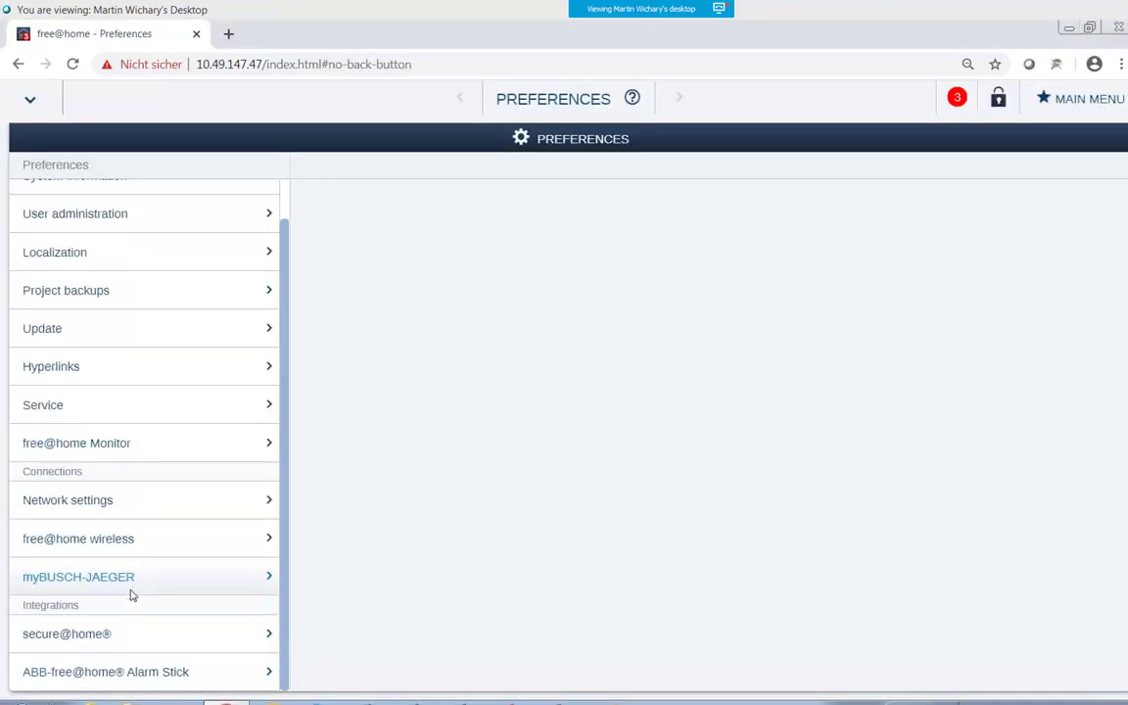
{"action": "left_click", "coordinate": [108, 683]}
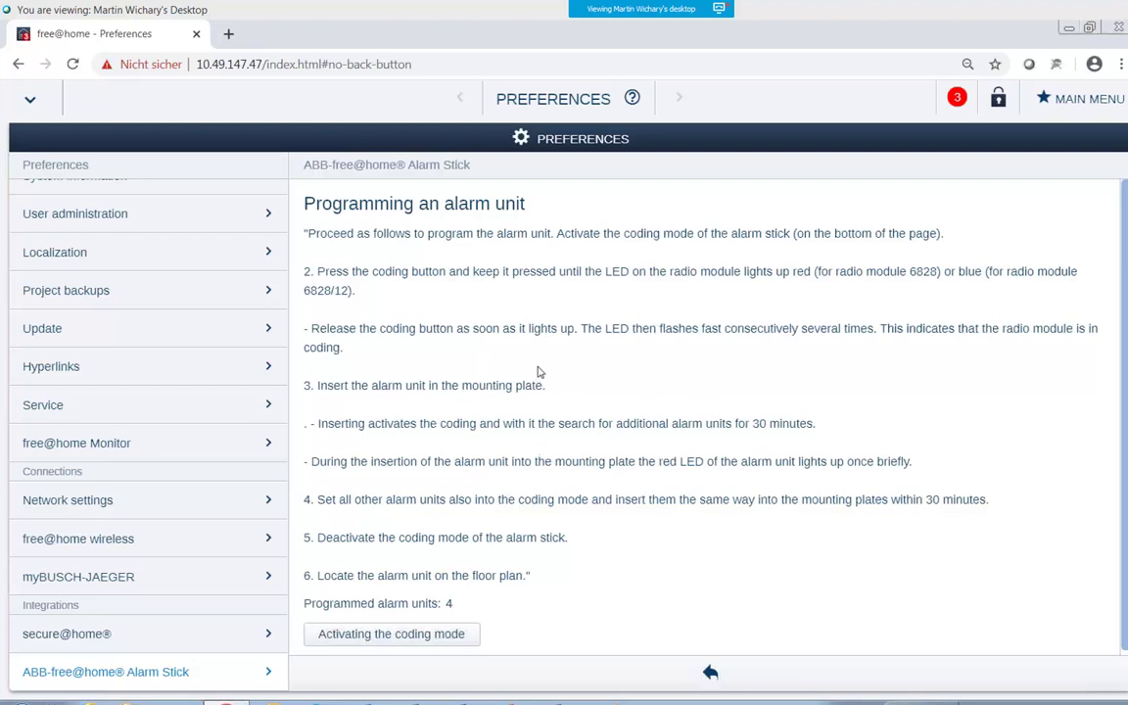
{"action": "scroll", "coordinate": [537, 372], "scroll_direction": "down", "scroll_amount": 1}
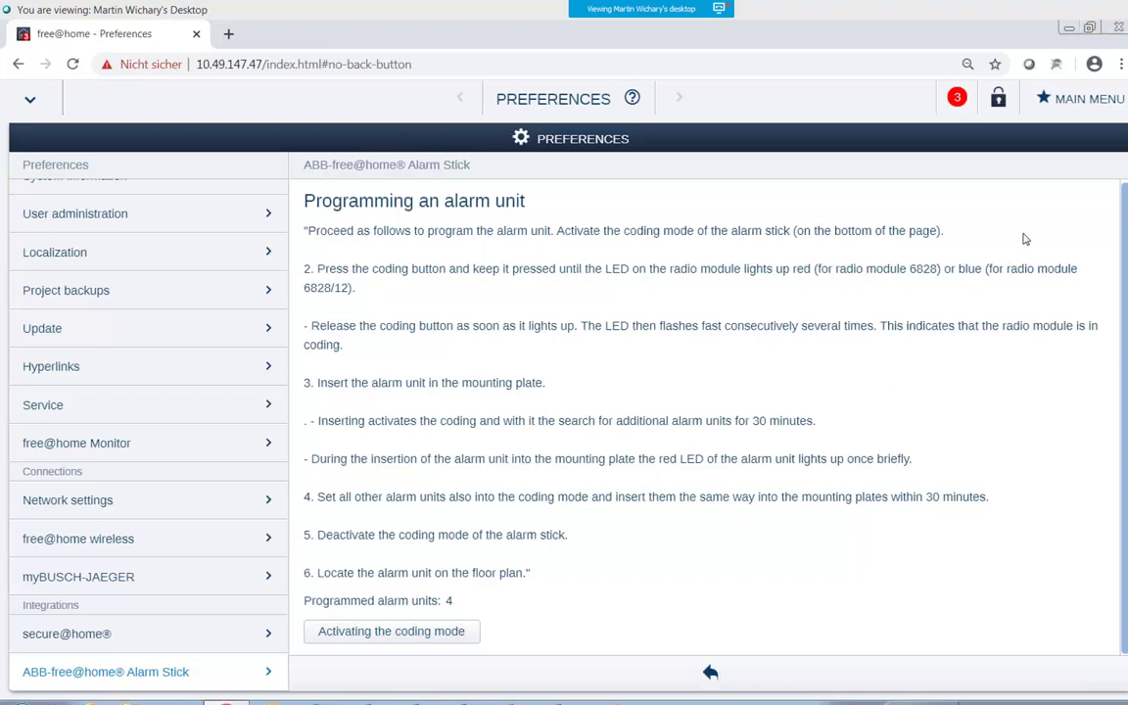
{"action": "left_click", "coordinate": [1044, 98]}
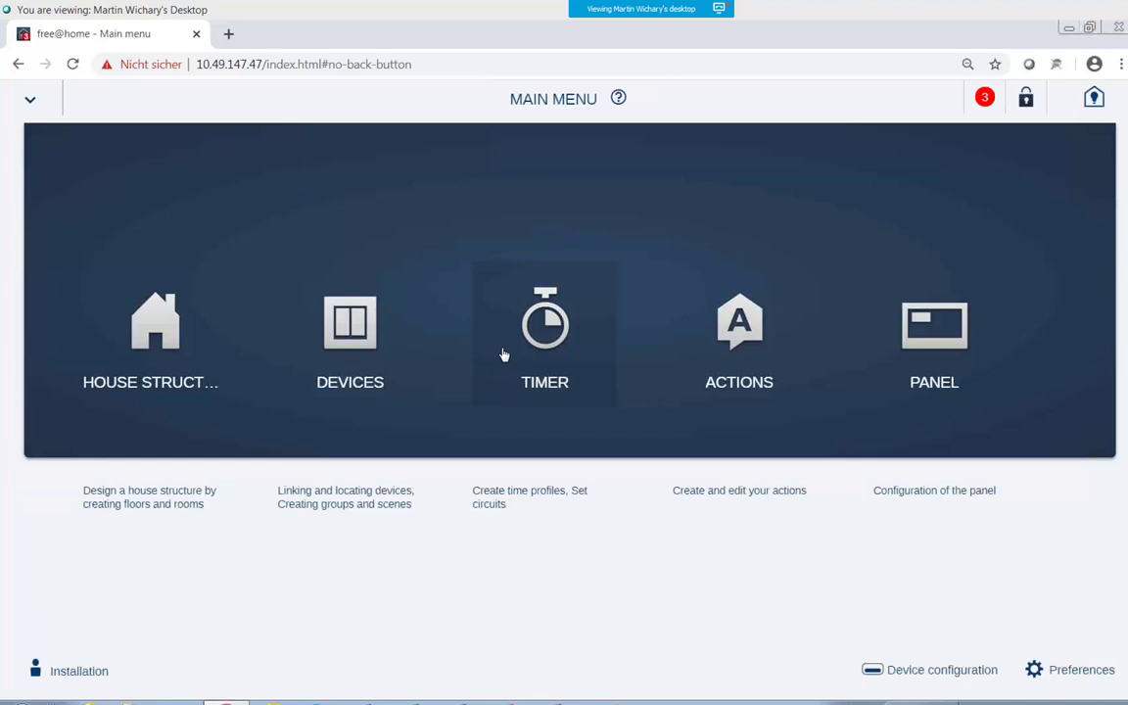
Drop a CO alarm unit into the Livingroom and confirm it as the Carbon Monoxide Sensor.
{"action": "left_click", "coordinate": [365, 355]}
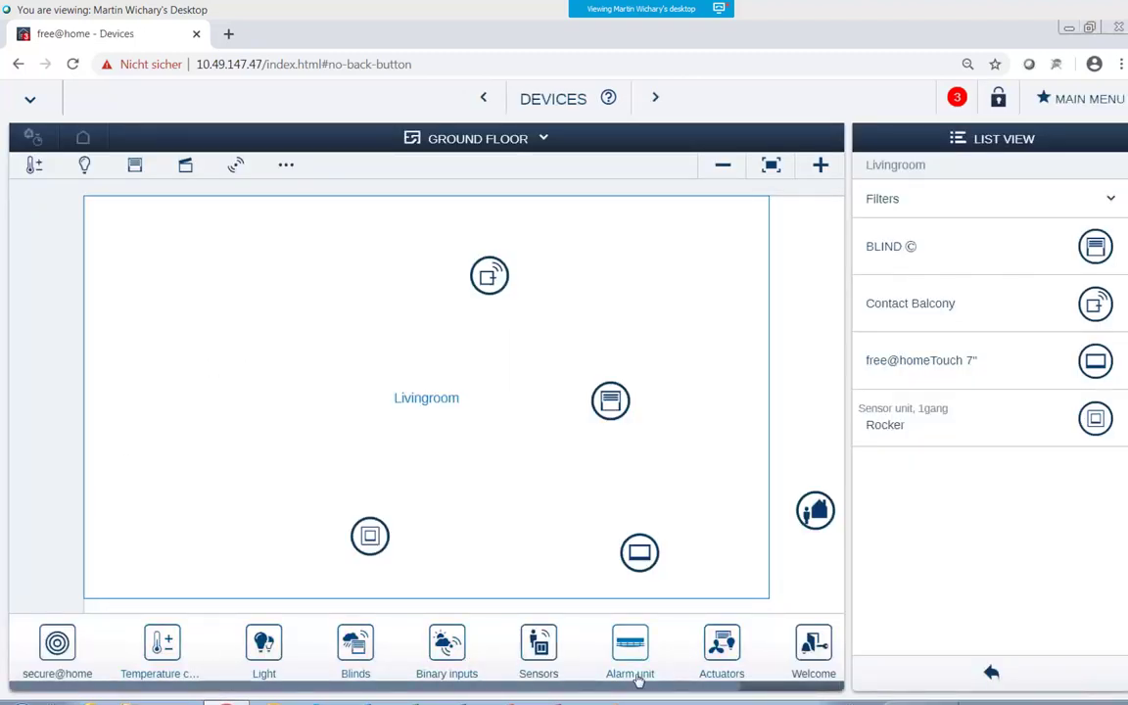
{"action": "scroll", "coordinate": [607, 693], "scroll_direction": "right", "scroll_amount": 2}
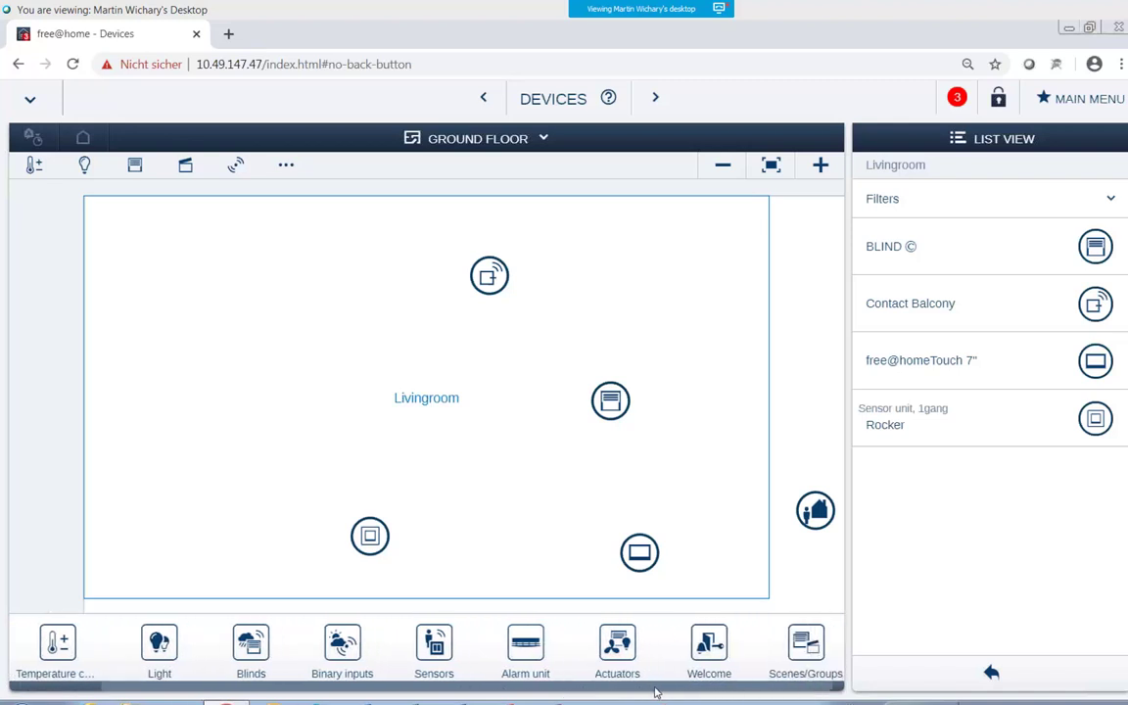
{"action": "left_click", "coordinate": [525, 642]}
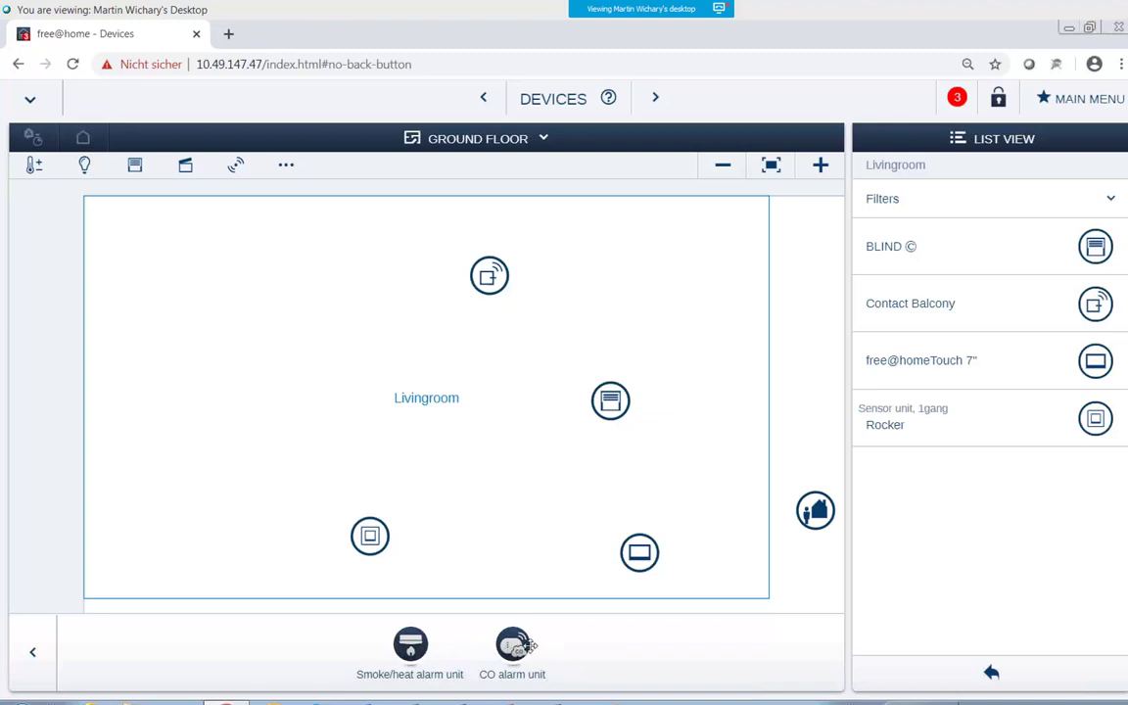
{"action": "left_click_drag", "start_coordinate": [566, 559], "coordinate": [411, 451]}
{"action": "scroll", "coordinate": [484, 536], "scroll_direction": "down", "scroll_amount": 2}
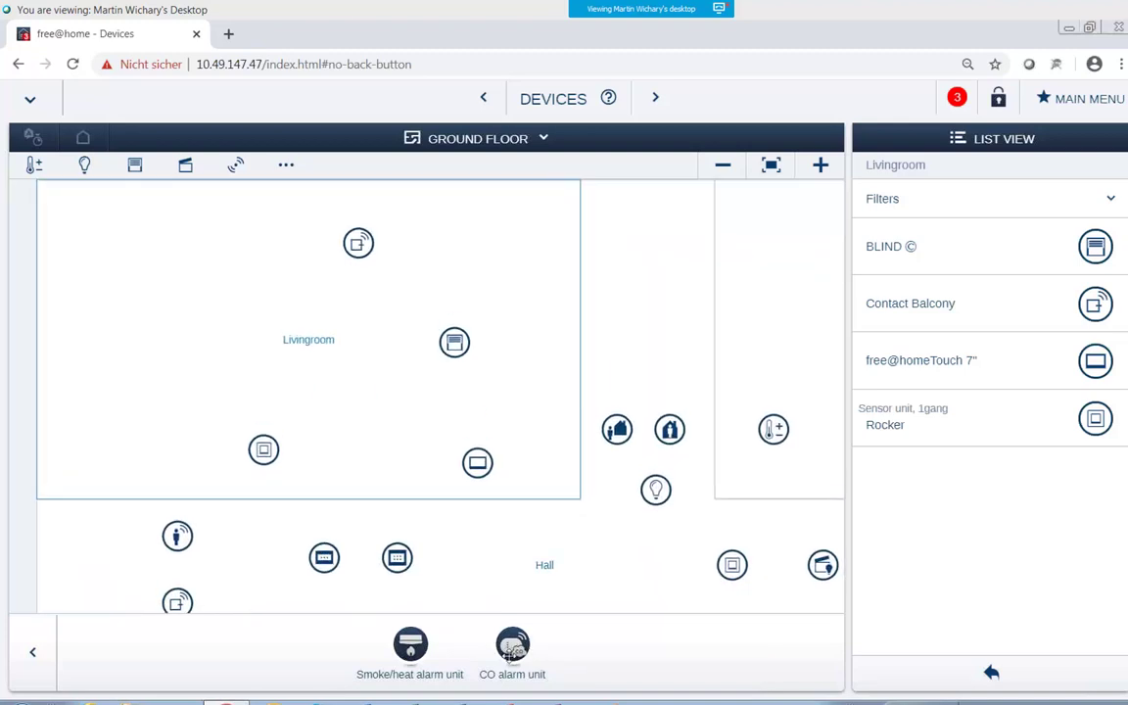
{"action": "left_click_drag", "start_coordinate": [512, 644], "coordinate": [463, 255]}
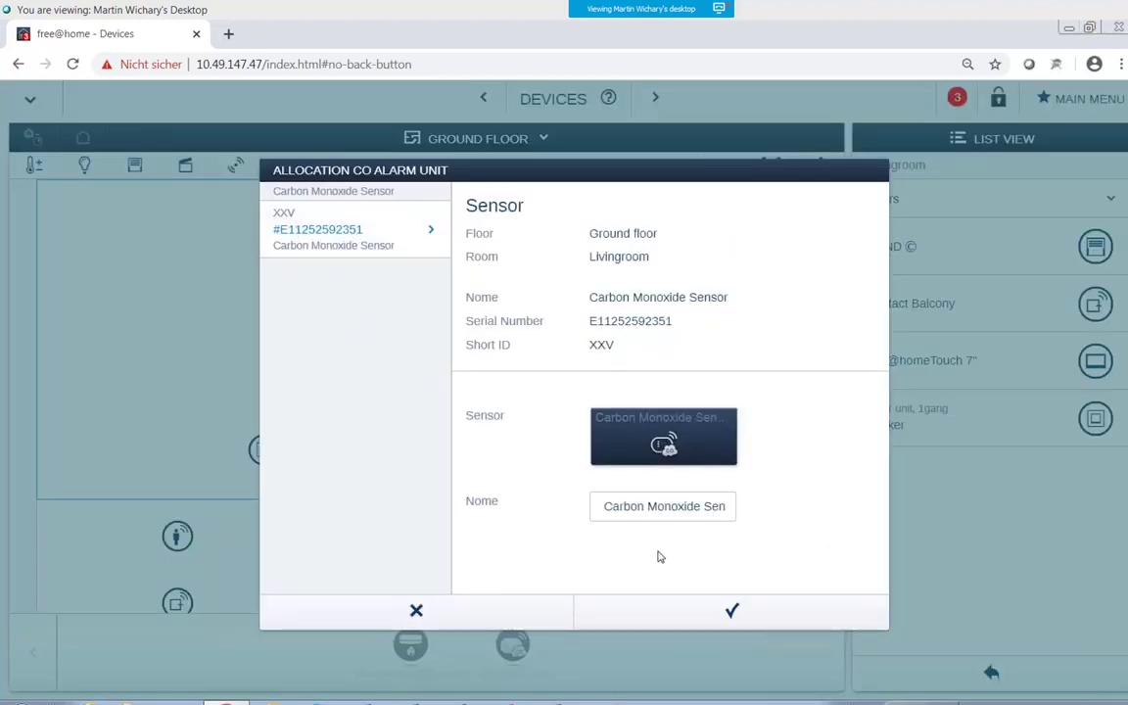
{"action": "left_click", "coordinate": [717, 620]}
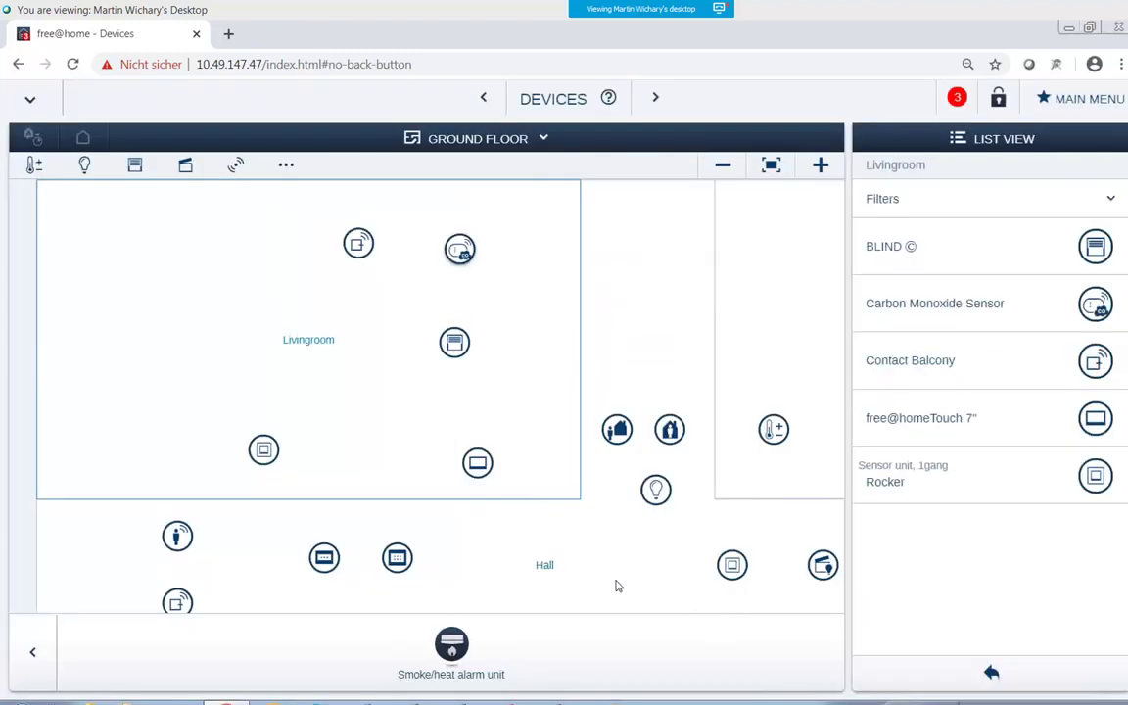
{"action": "scroll", "coordinate": [645, 569], "scroll_direction": "down", "scroll_amount": 3}
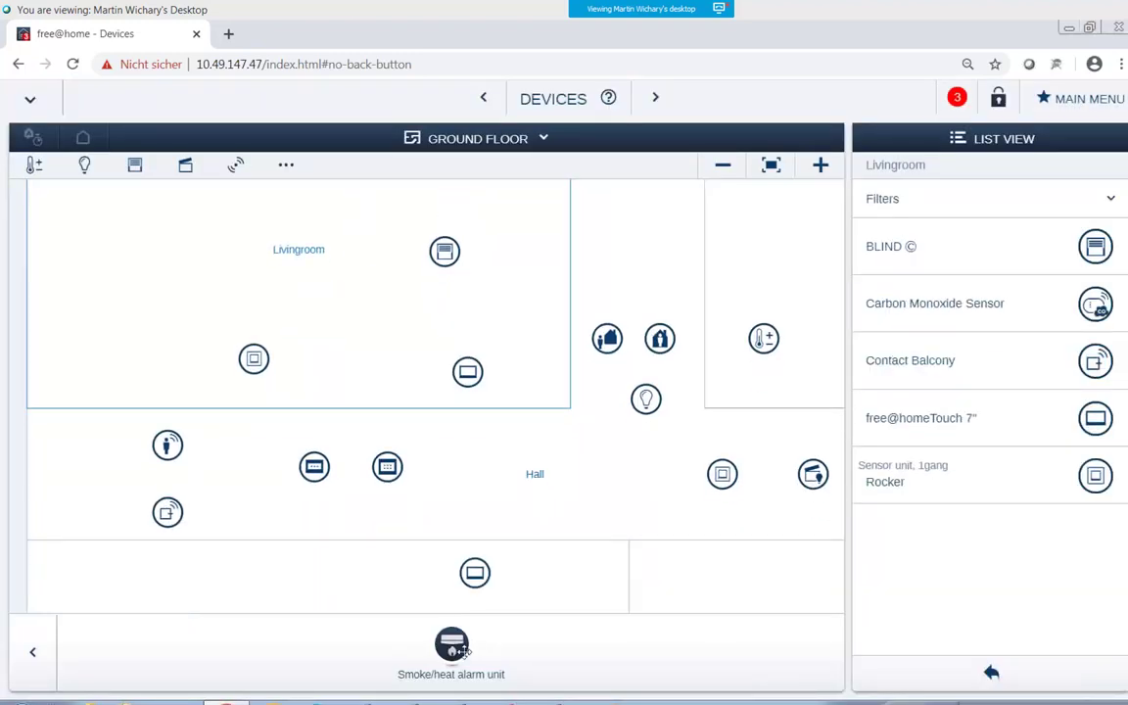
Place a smoke/heat alarm unit in the Livingroom on the NPA channel.
{"action": "left_click_drag", "start_coordinate": [460, 648], "coordinate": [371, 318]}
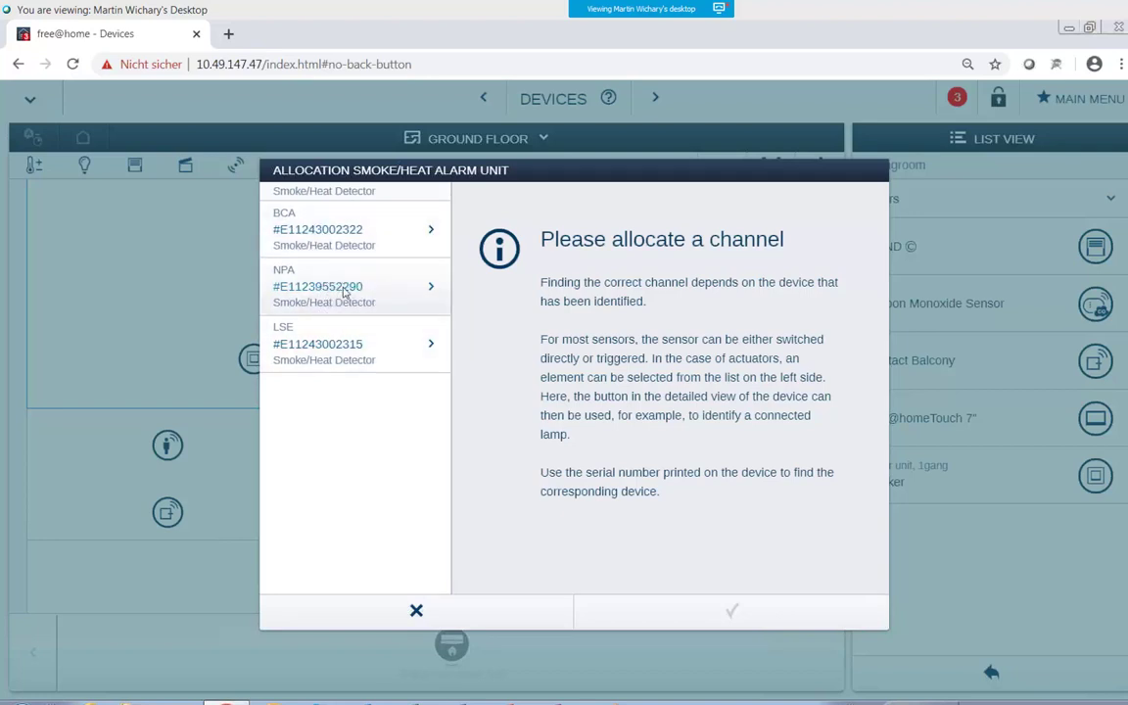
{"action": "left_click", "coordinate": [312, 280]}
{"action": "left_click", "coordinate": [692, 606]}
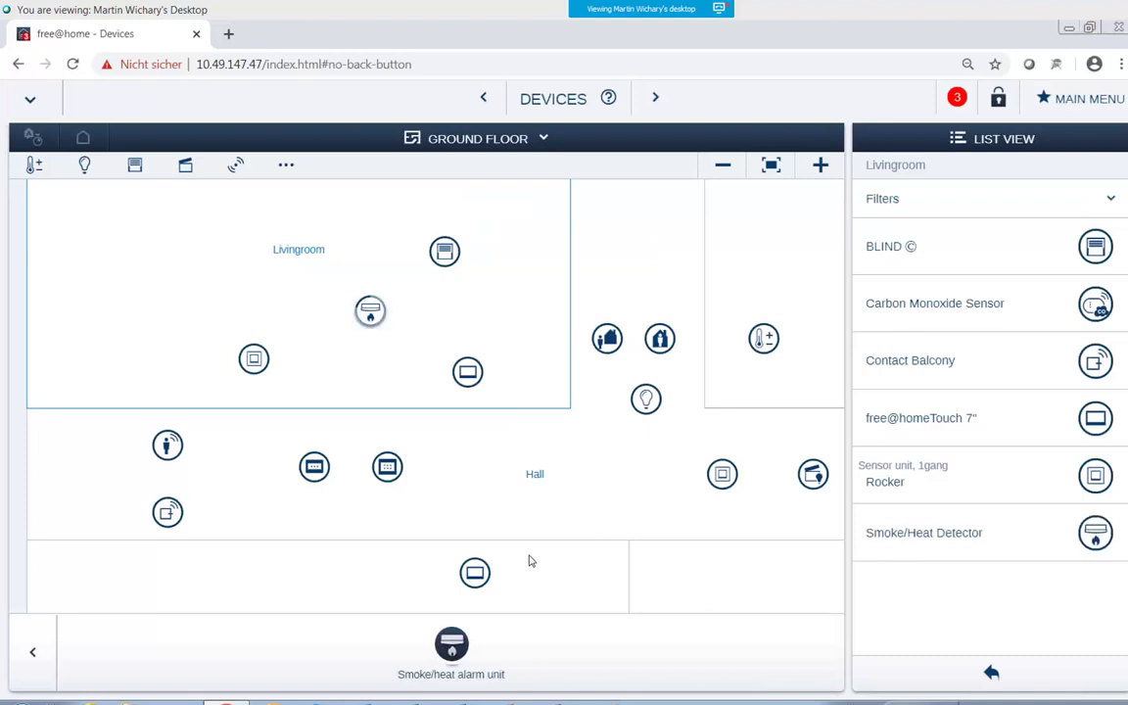
Place a second smoke/heat alarm unit in the Hall on the BCA channel.
{"action": "left_click", "coordinate": [477, 502]}
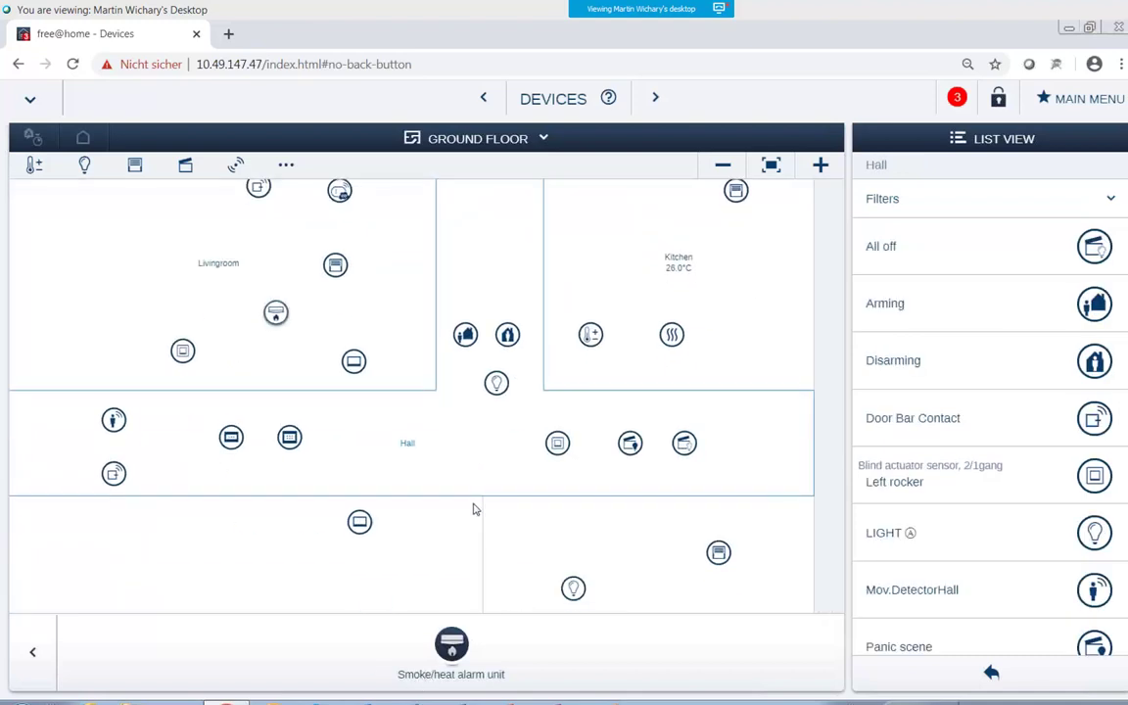
{"action": "left_click_drag", "start_coordinate": [452, 644], "coordinate": [448, 446]}
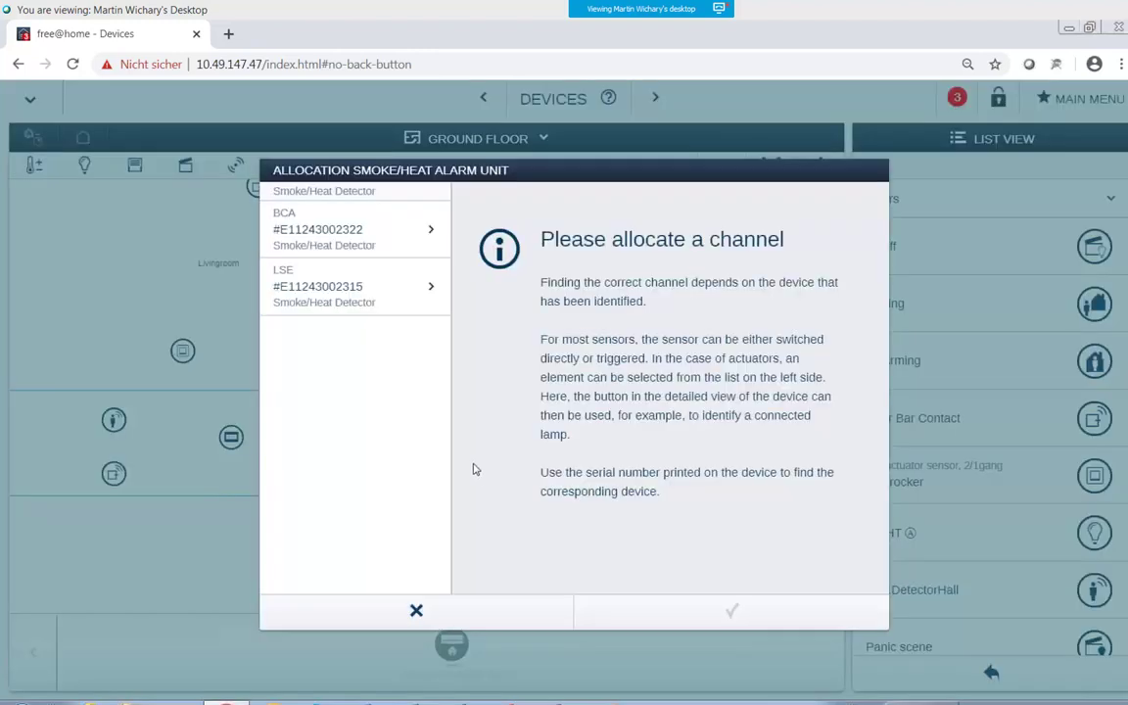
{"action": "left_click", "coordinate": [353, 240]}
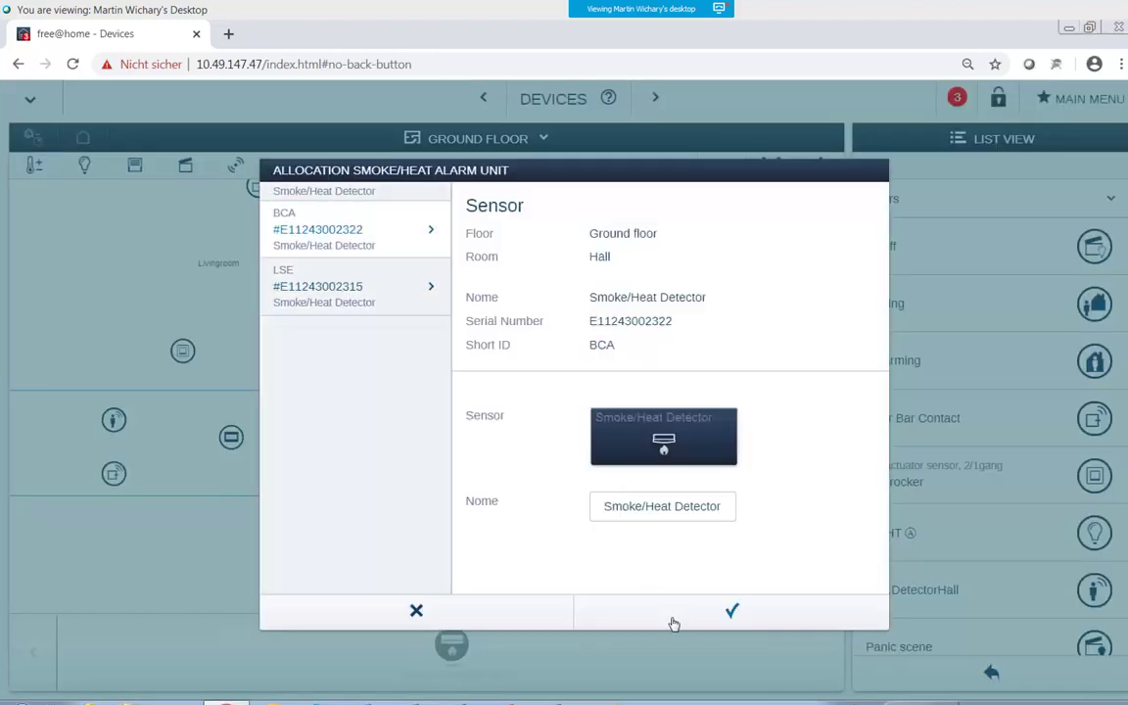
{"action": "left_click", "coordinate": [673, 622]}
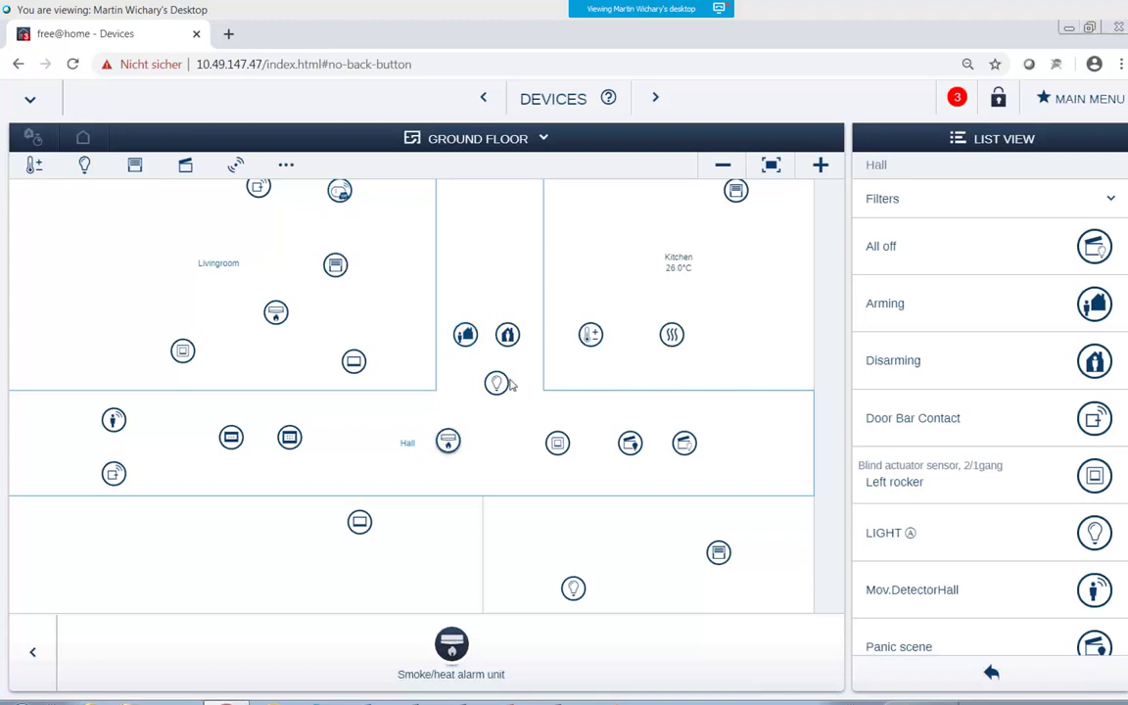
Connect the Hall Smoke/Heat Detector's 'Fire alarm starts' to the Panic scene.
{"action": "left_click", "coordinate": [448, 442]}
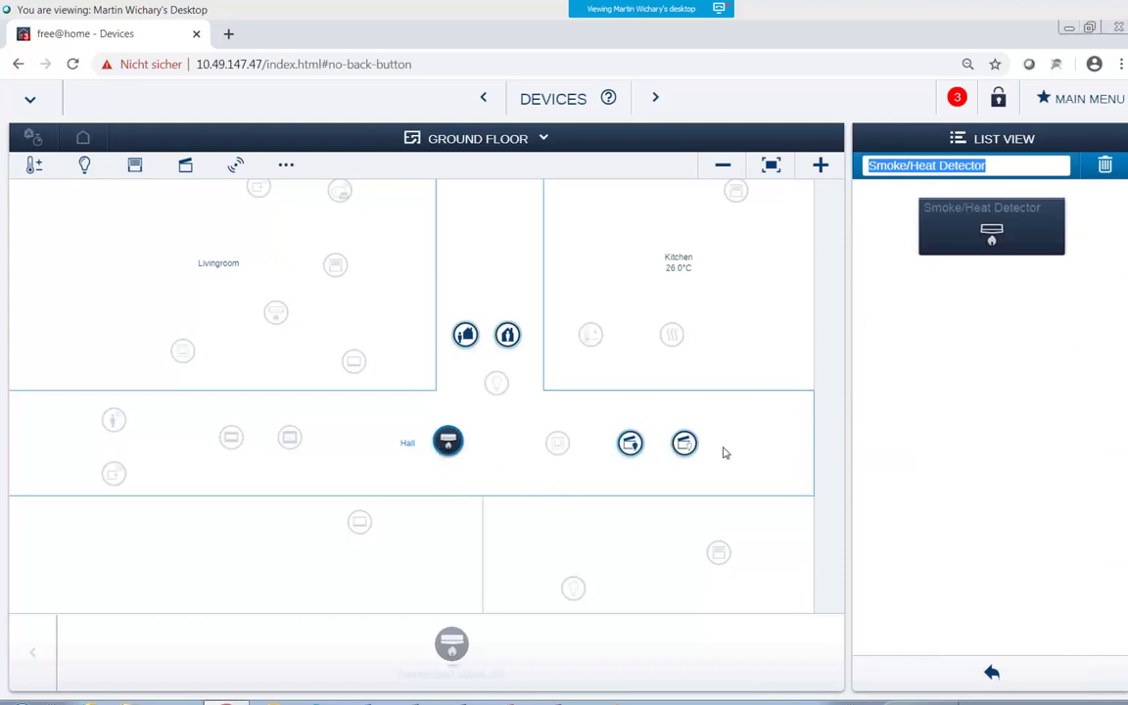
{"action": "left_click", "coordinate": [631, 446]}
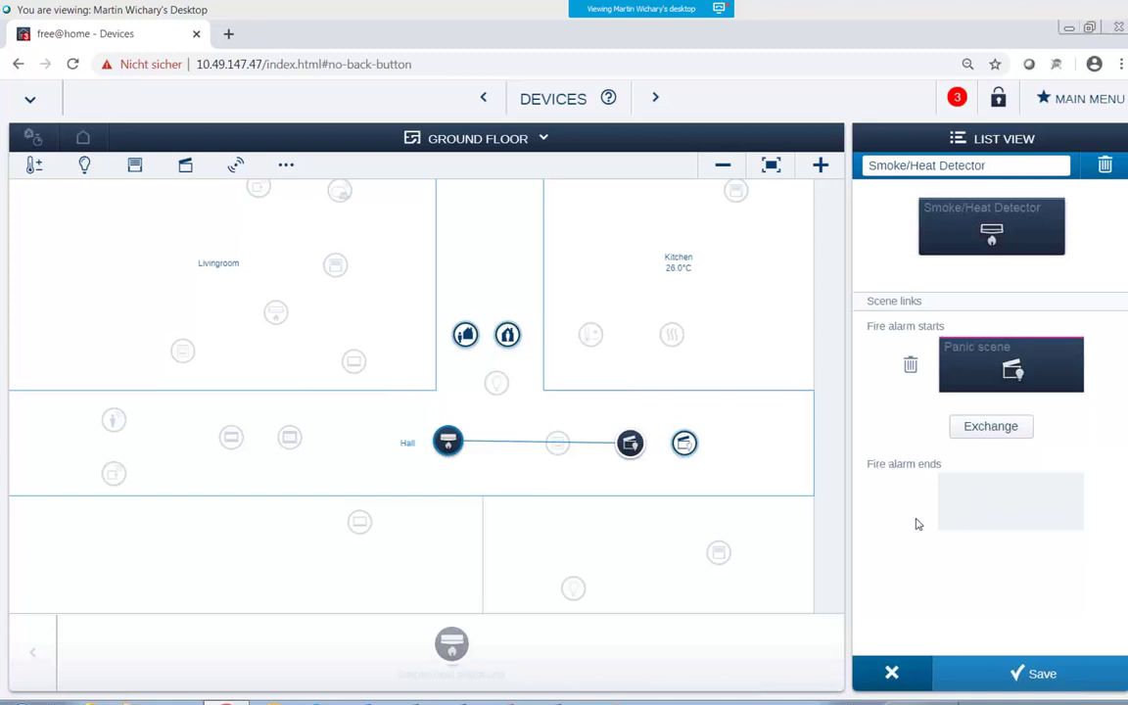
Close the detector editor without saving and open the Fire alarm! action.
{"action": "left_click", "coordinate": [894, 674]}
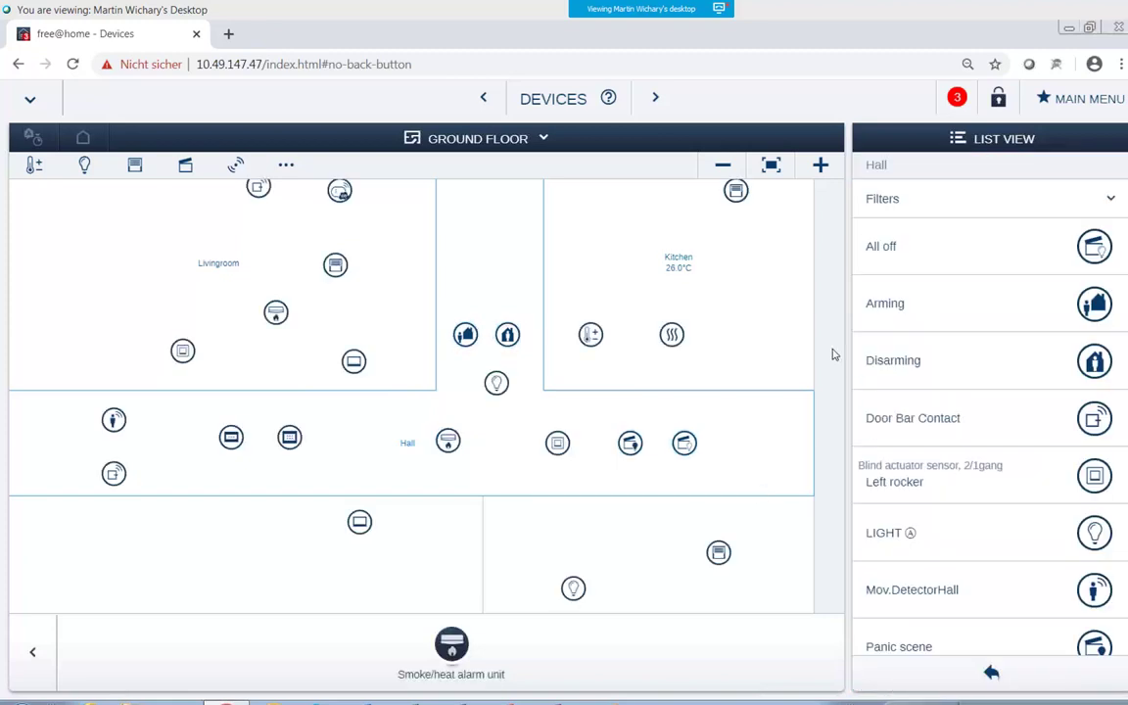
{"action": "left_click", "coordinate": [1066, 102]}
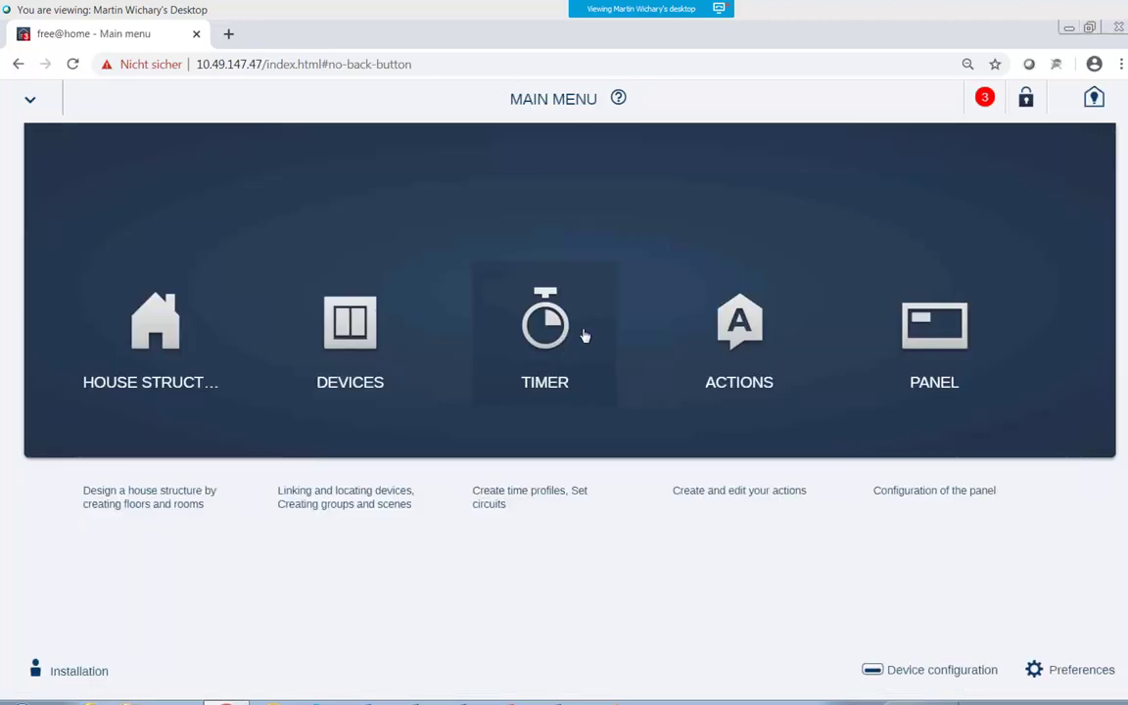
{"action": "left_click", "coordinate": [730, 359]}
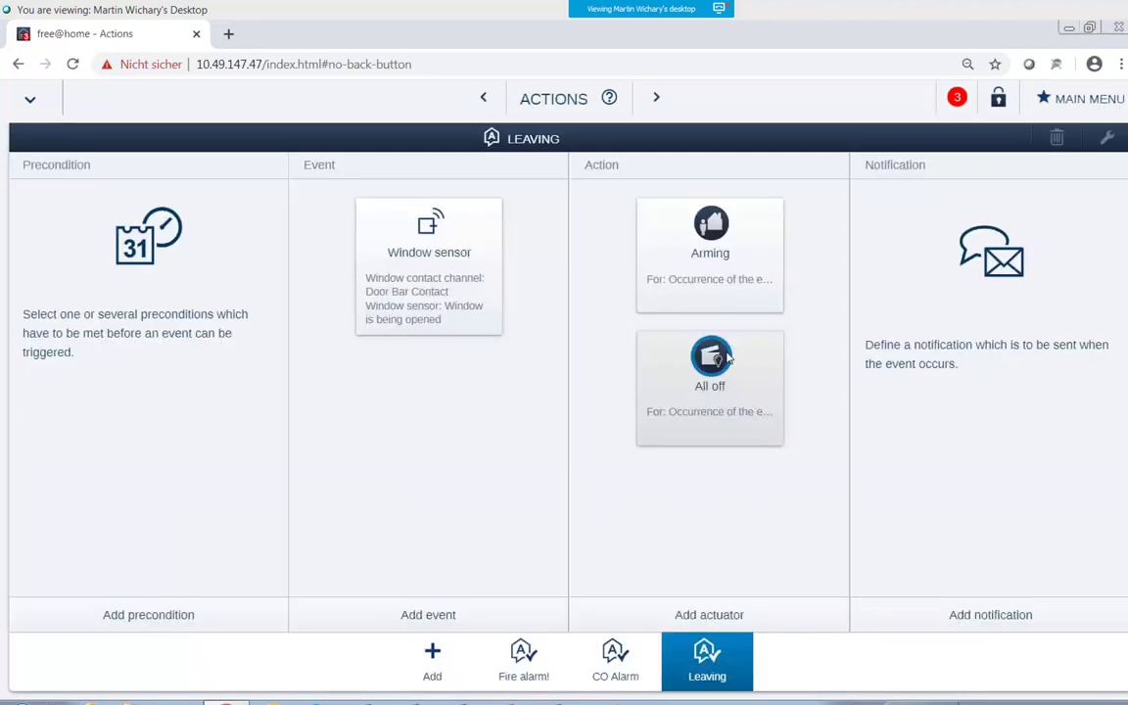
{"action": "left_click", "coordinate": [536, 669]}
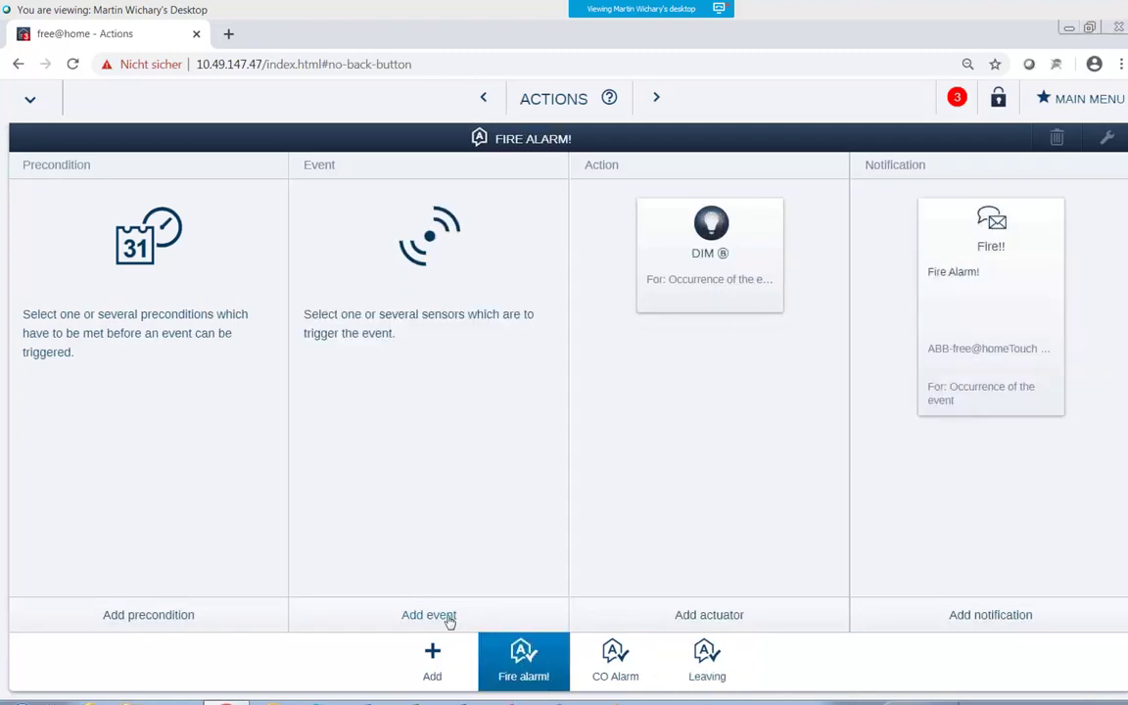
Add a smoke/heat alarm unit 'Fire alarm starts' event with 0 s delay, then recheck it.
{"action": "left_click", "coordinate": [411, 617]}
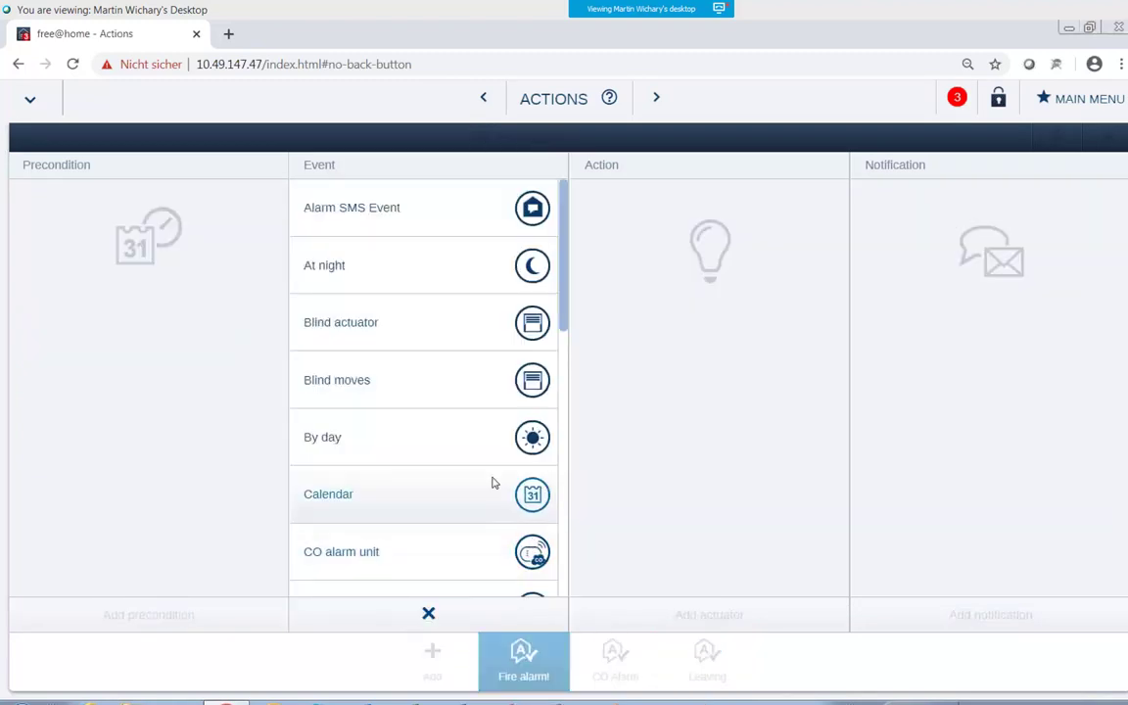
{"action": "scroll", "coordinate": [431, 455], "scroll_direction": "down", "scroll_amount": 5}
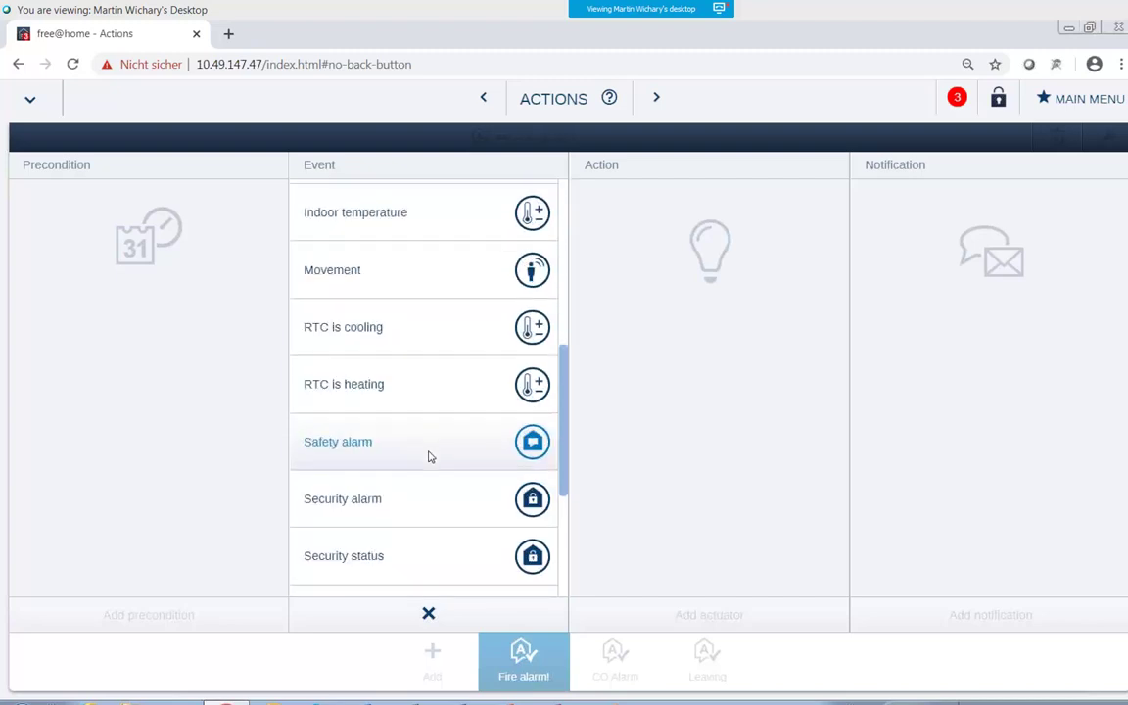
{"action": "scroll", "coordinate": [429, 456], "scroll_direction": "down", "scroll_amount": 3}
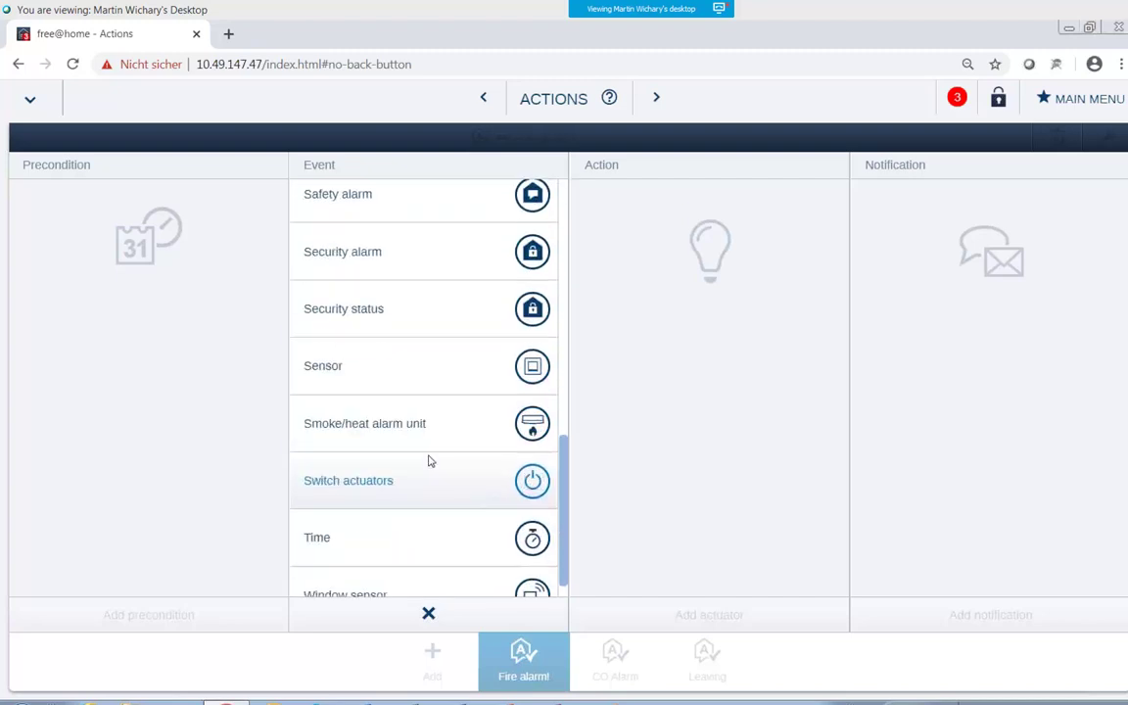
{"action": "left_click", "coordinate": [373, 400]}
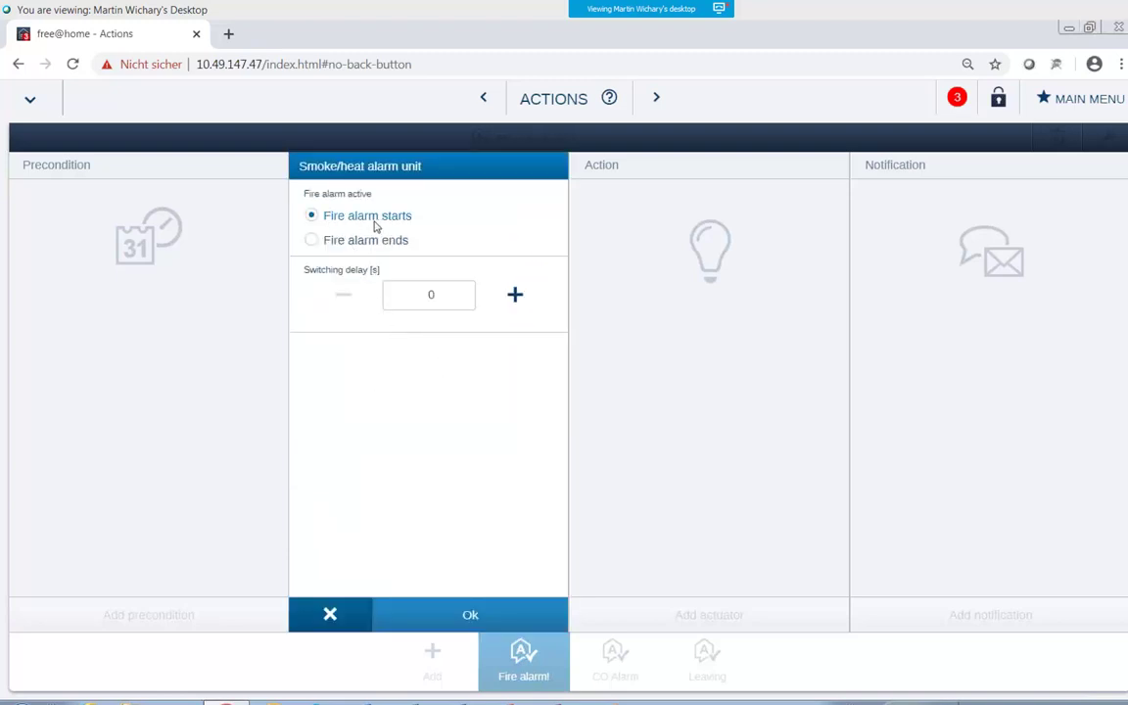
{"action": "left_click", "coordinate": [468, 608]}
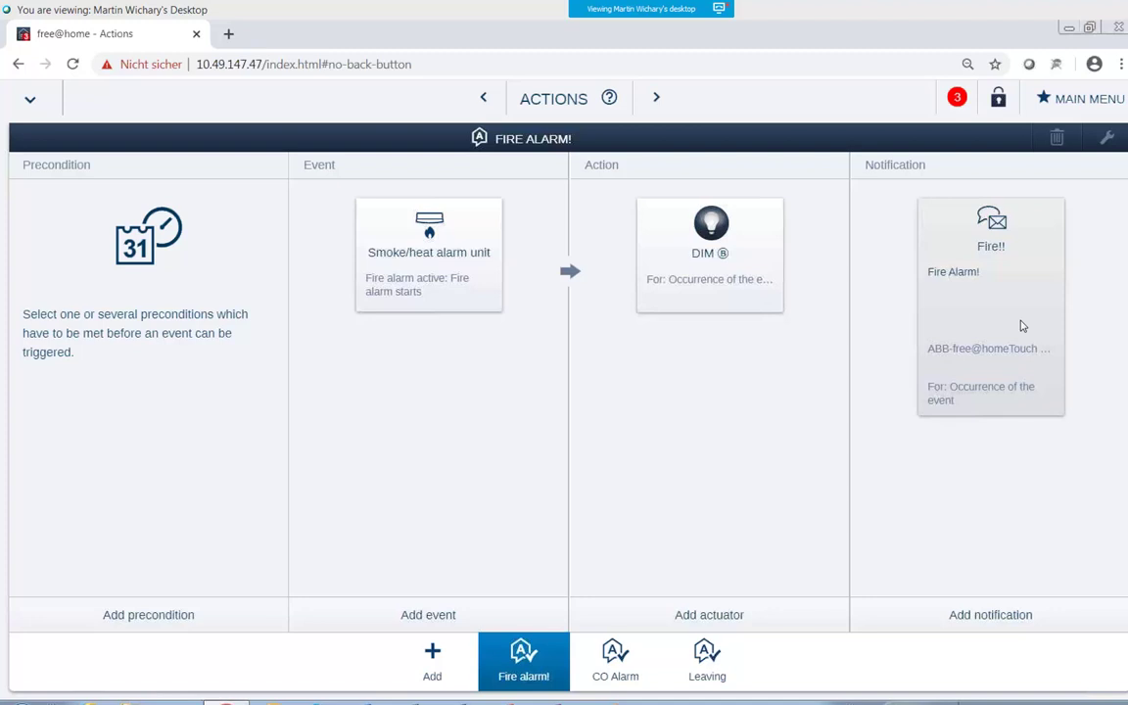
{"action": "left_click", "coordinate": [410, 282]}
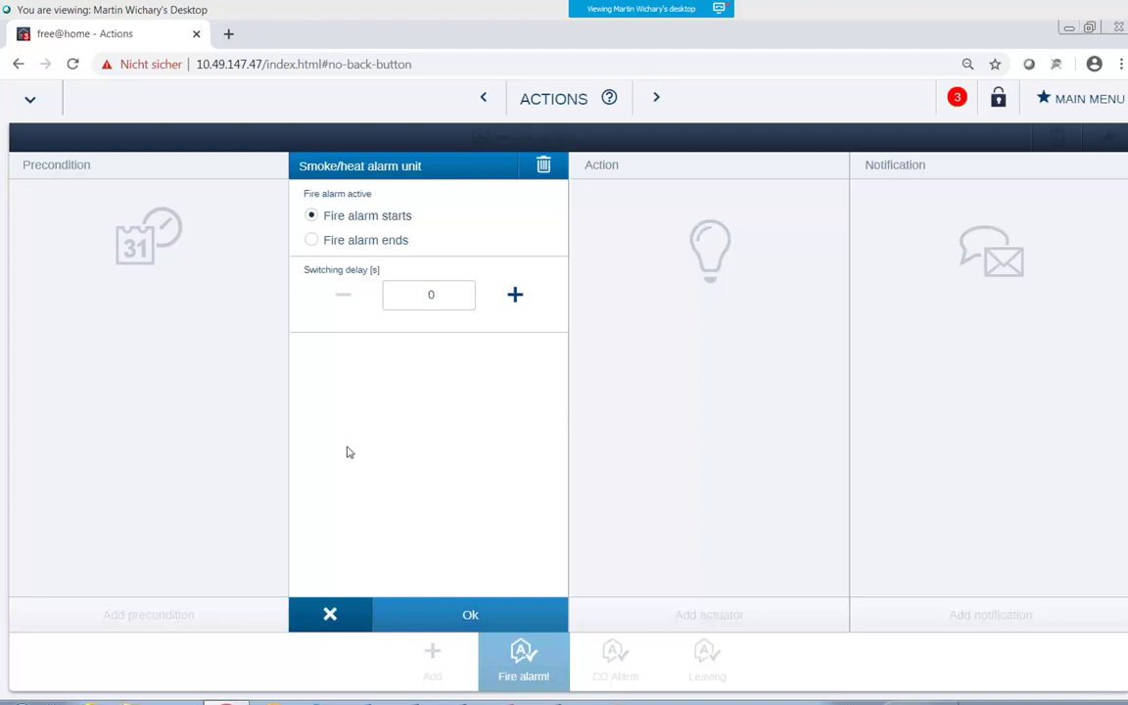
{"action": "left_click", "coordinate": [340, 613]}
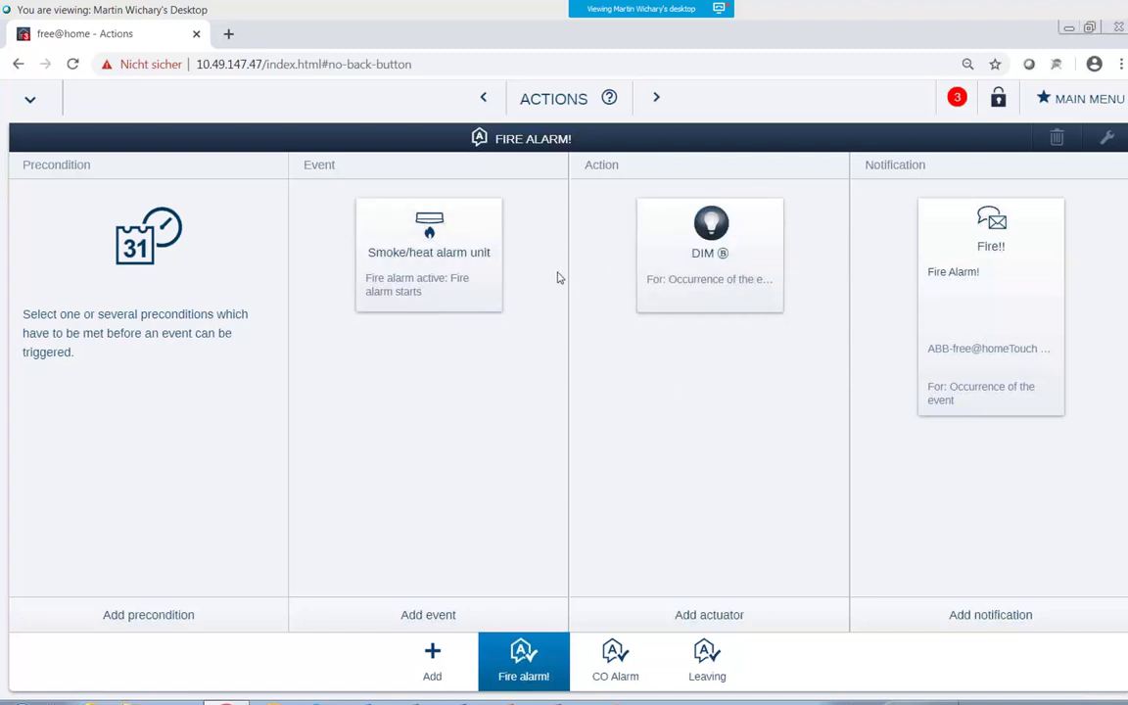
Exit the Fire alarm! action back to the main menu.
{"action": "left_click", "coordinate": [1065, 103]}
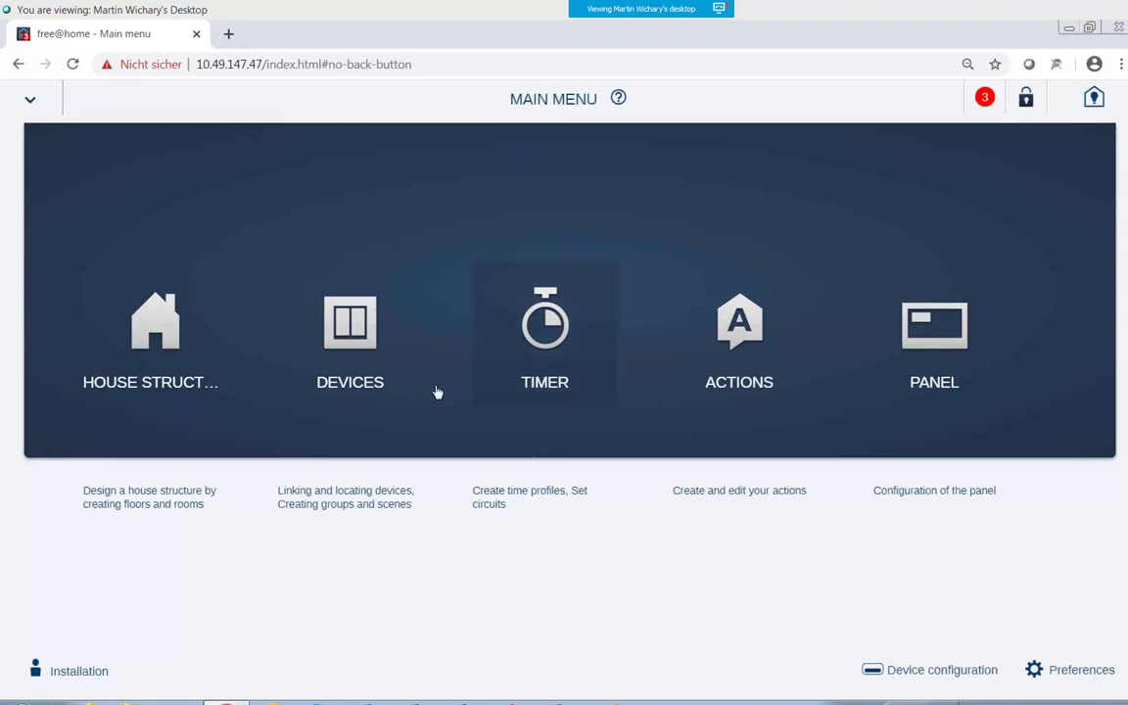
On the ground-floor plan, show the Hall Blind actuator sensor's right rocker settings.
{"action": "left_click", "coordinate": [362, 342]}
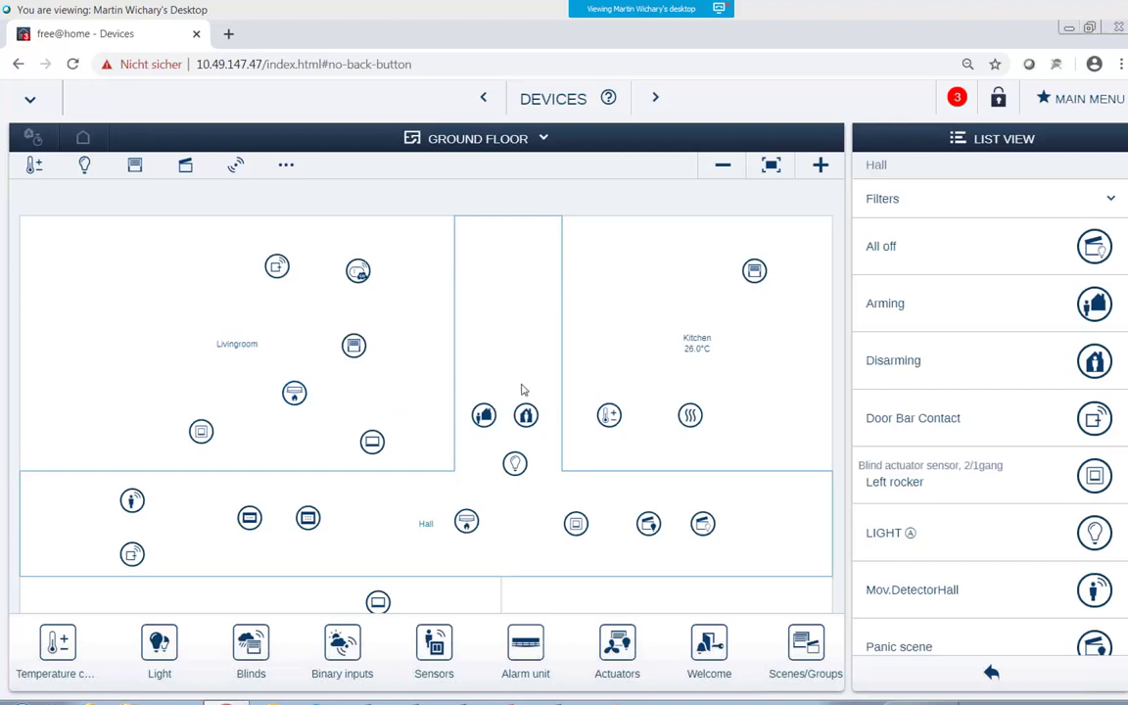
{"action": "left_click_drag", "start_coordinate": [500, 374], "coordinate": [493, 343]}
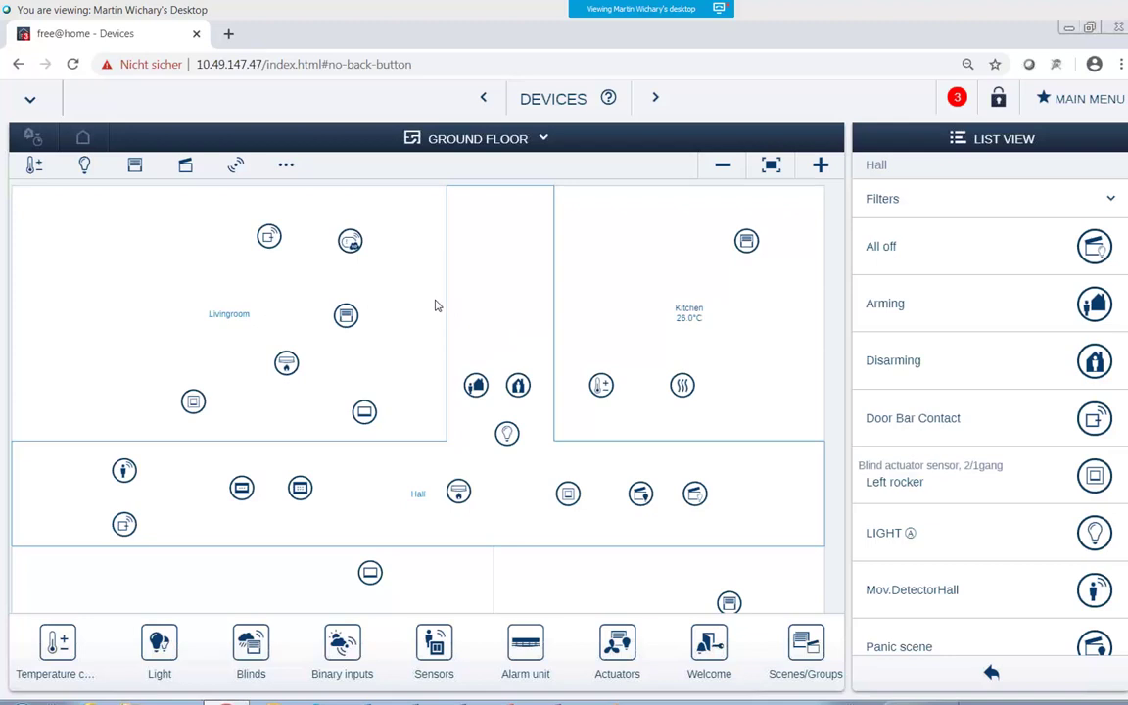
{"action": "mouse_move", "coordinate": [479, 327]}
{"action": "left_mouse_down"}
{"action": "mouse_move", "coordinate": [481, 292]}
{"action": "mouse_move", "coordinate": [481, 330]}
{"action": "left_mouse_up"}
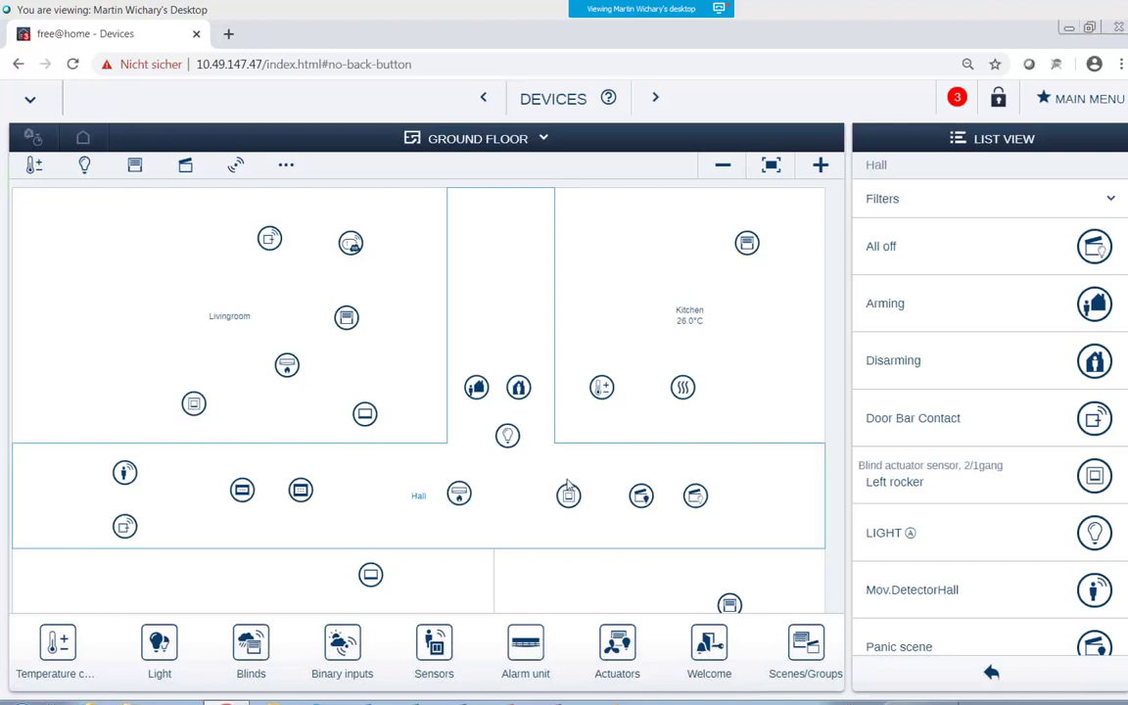
{"action": "left_click", "coordinate": [569, 496]}
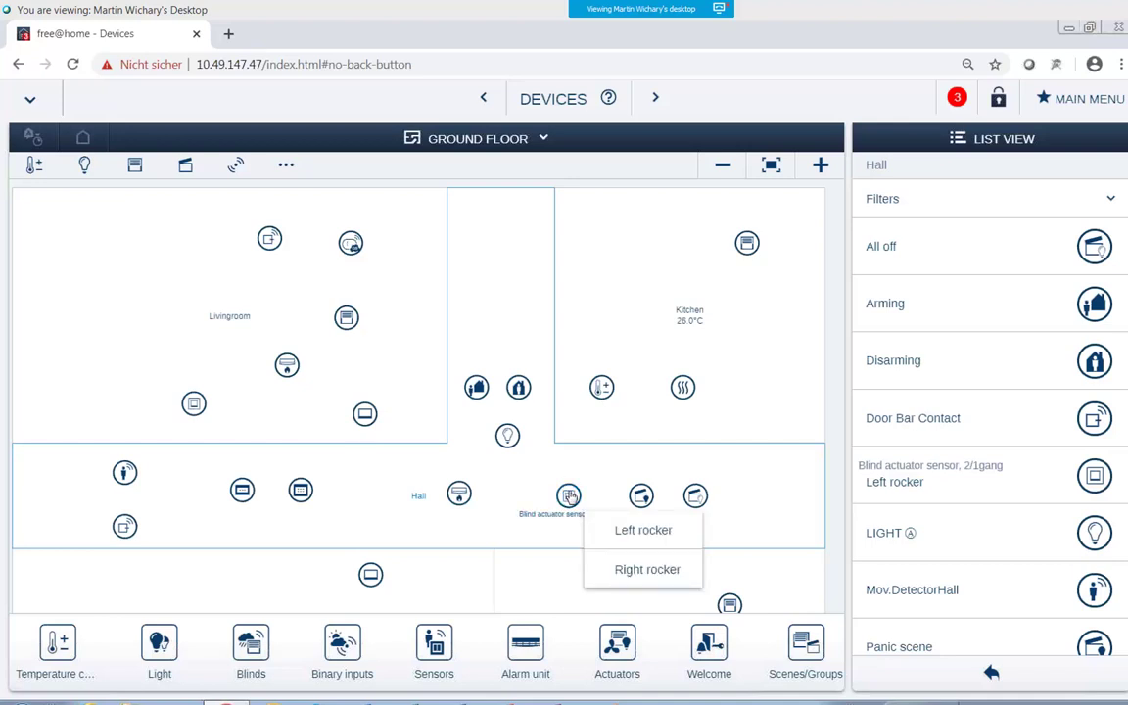
{"action": "left_click", "coordinate": [629, 576]}
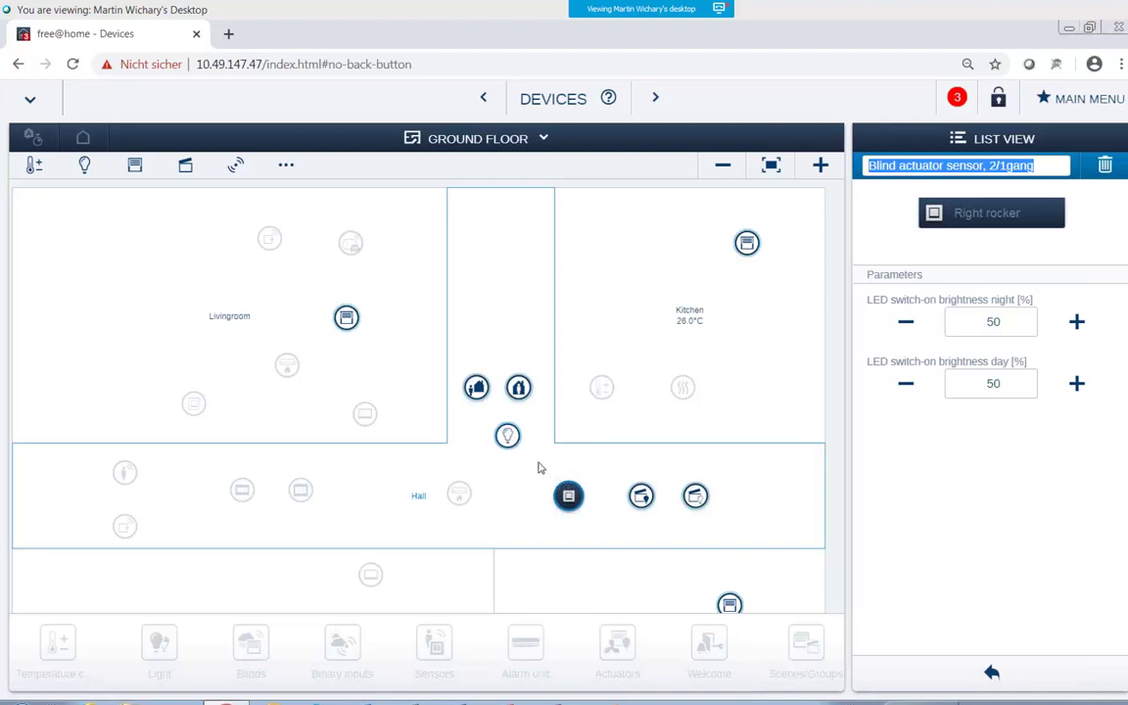
Link the hall light and the Panic scene to the right rocker, then close its editor.
{"action": "left_click", "coordinate": [507, 436]}
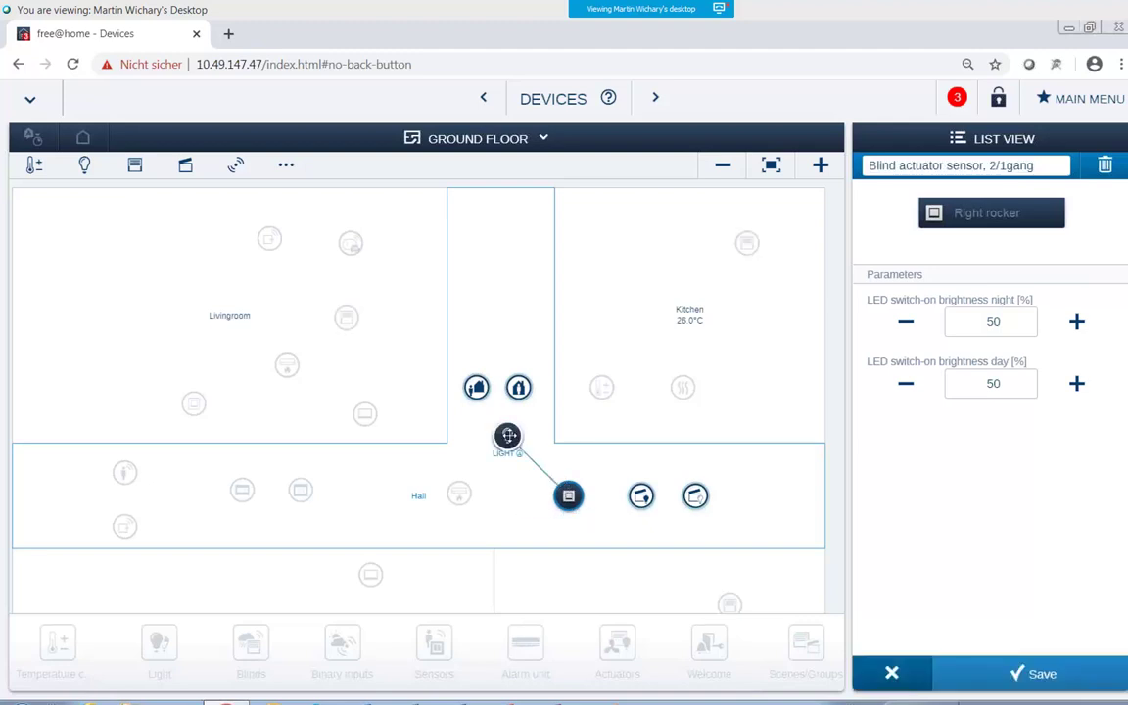
{"action": "left_click", "coordinate": [640, 496]}
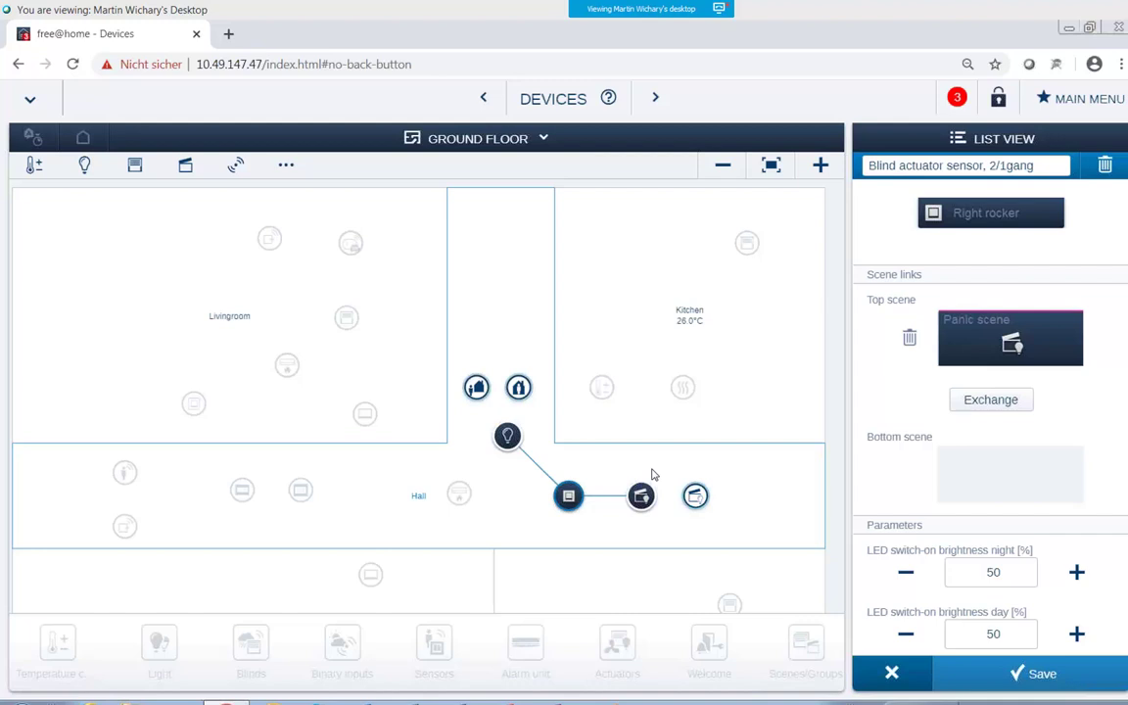
{"action": "left_click", "coordinate": [892, 672]}
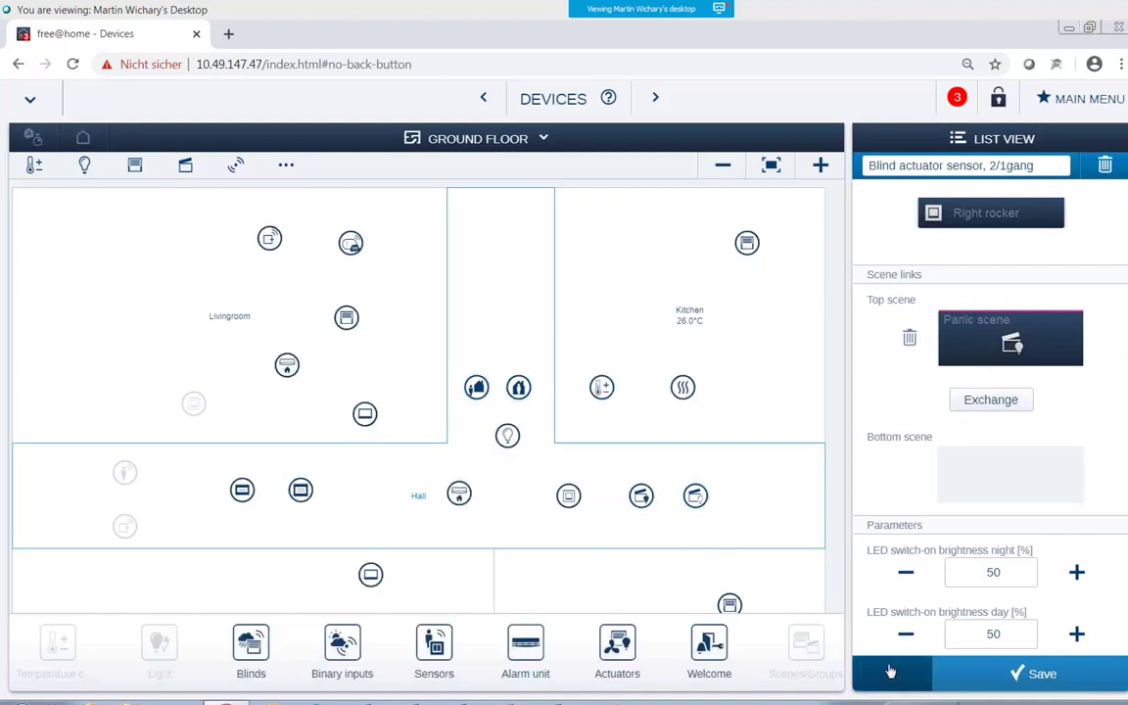
Start the free@home Monitor log in Preferences, then view the Update page with automatic firmware download.
{"action": "left_click", "coordinate": [1087, 99]}
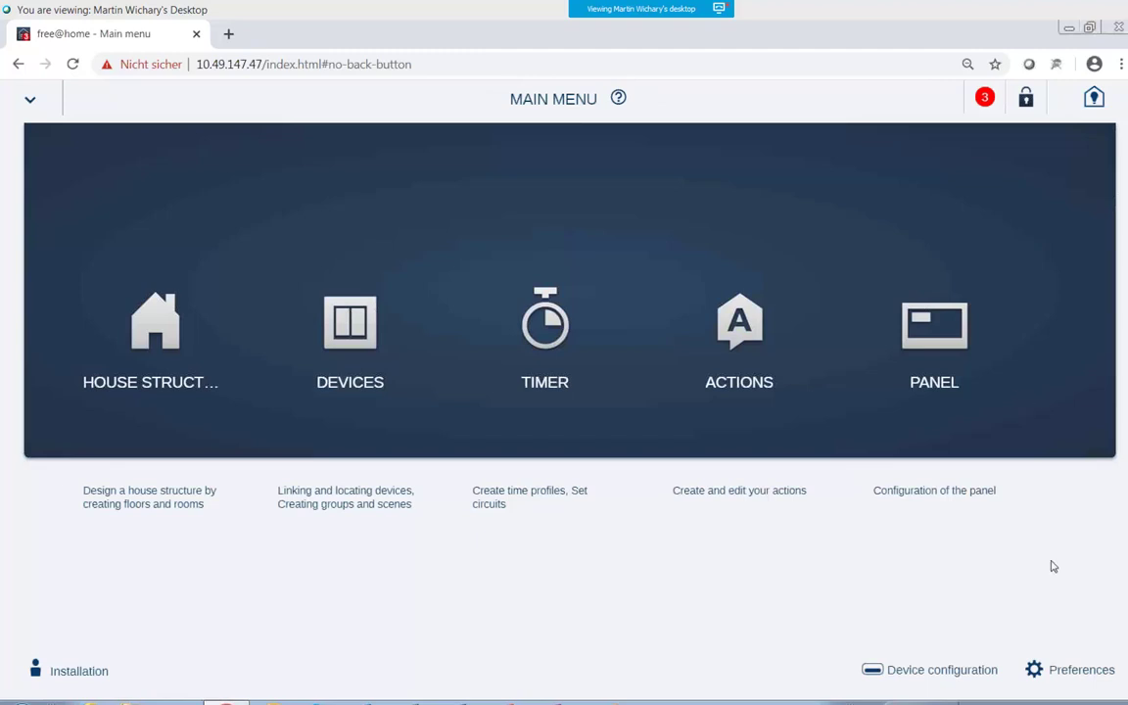
{"action": "left_click", "coordinate": [1068, 669]}
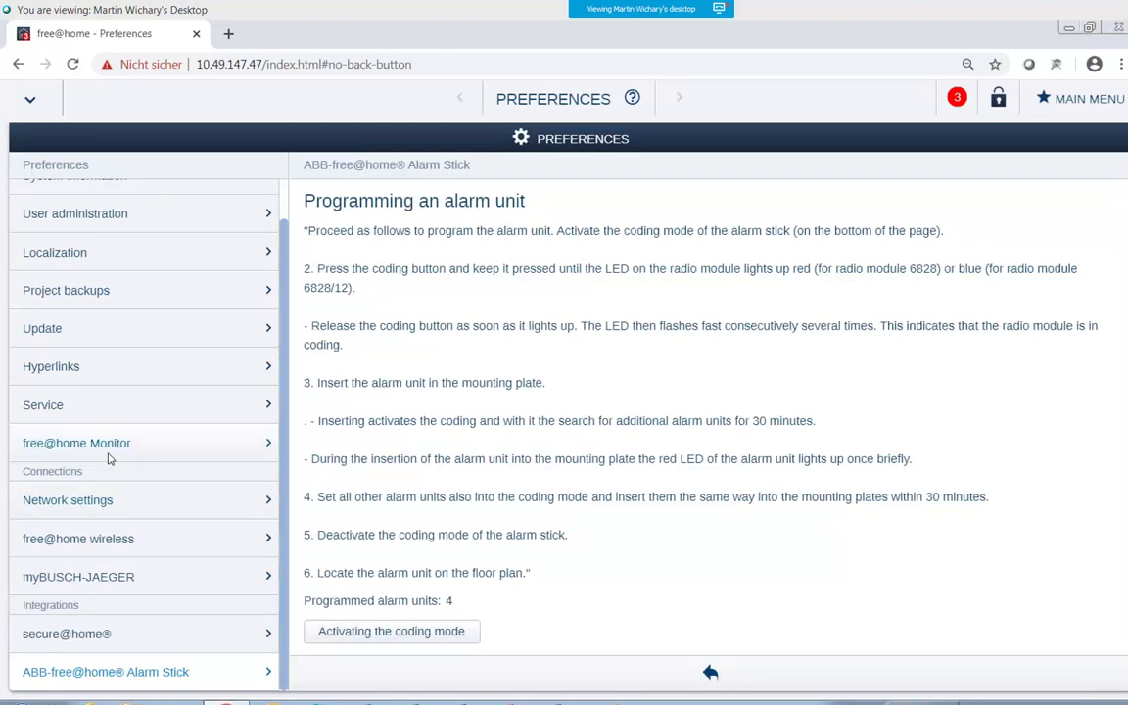
{"action": "left_click", "coordinate": [70, 447]}
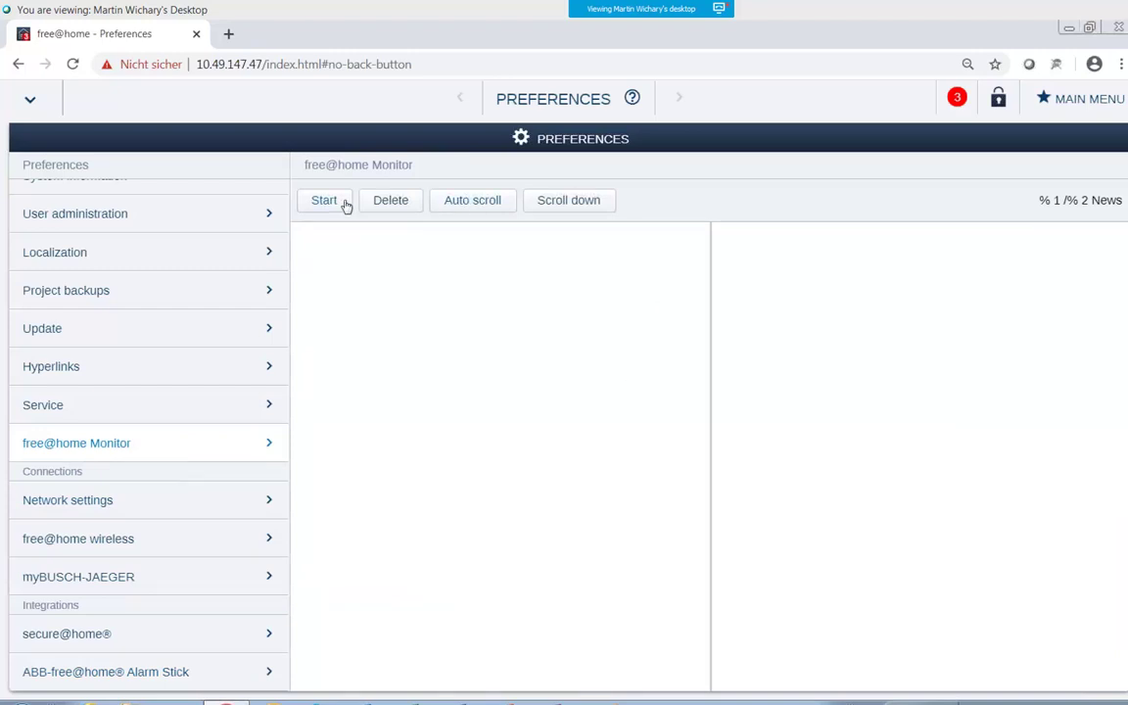
{"action": "left_click", "coordinate": [314, 202]}
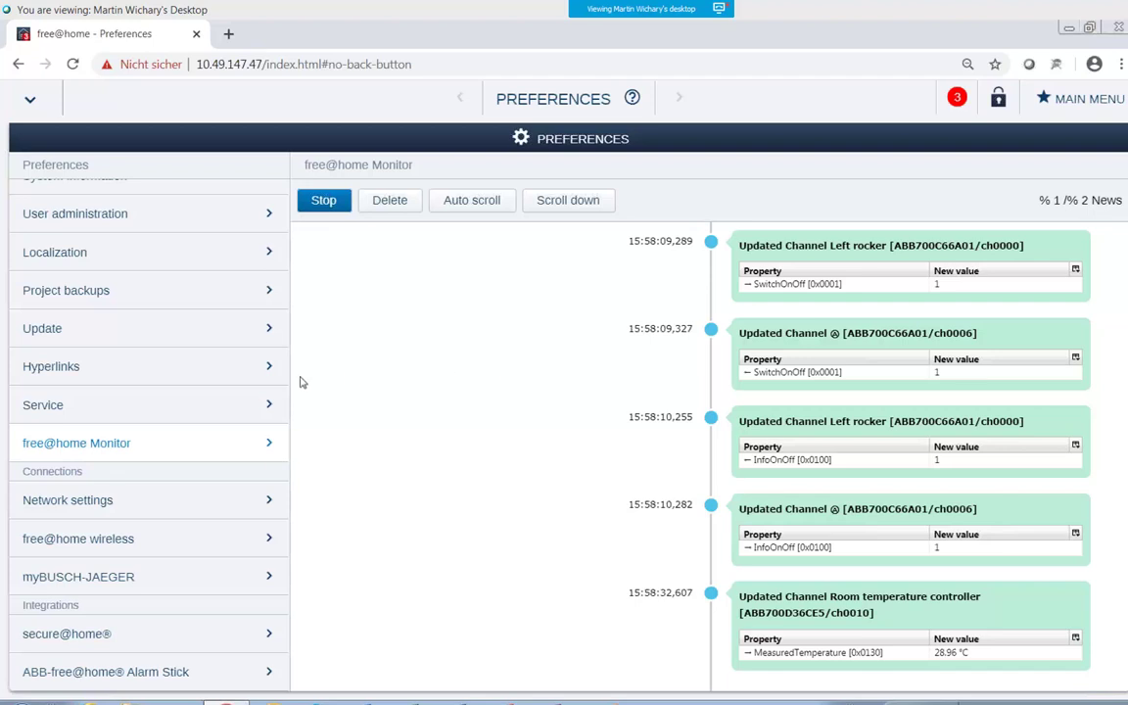
{"action": "left_click", "coordinate": [90, 329]}
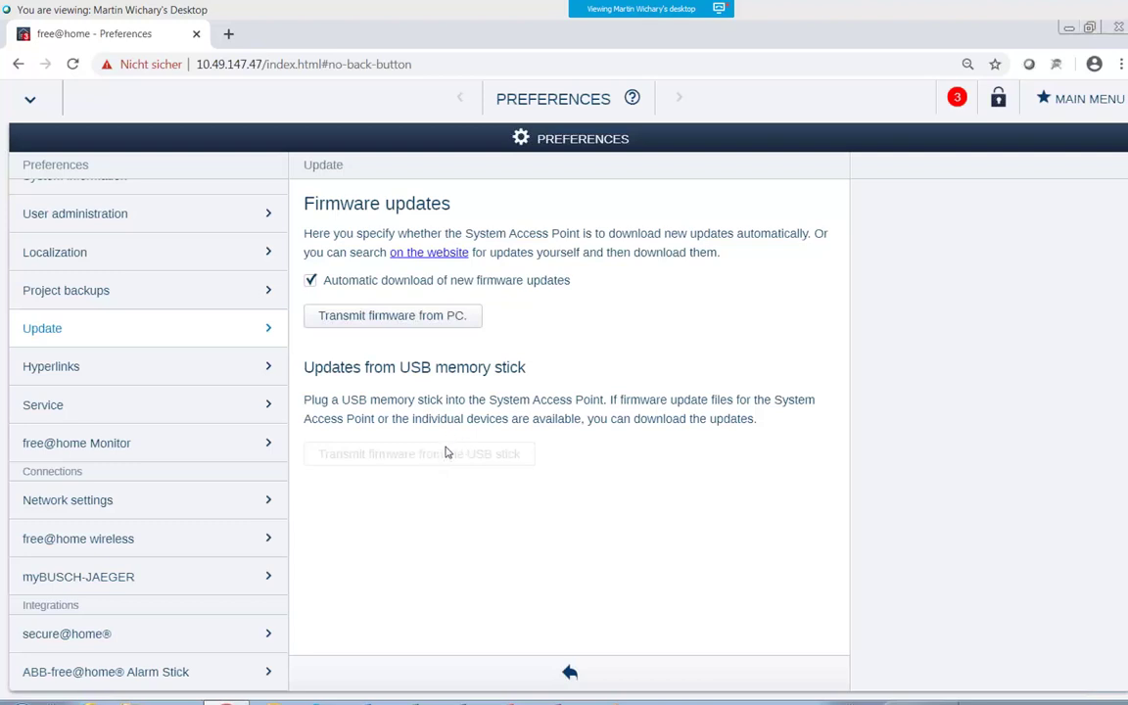
Check the ABB hyperlink's details, then view System information: version 2.4.0, 20 devices.
{"action": "left_click", "coordinate": [118, 373]}
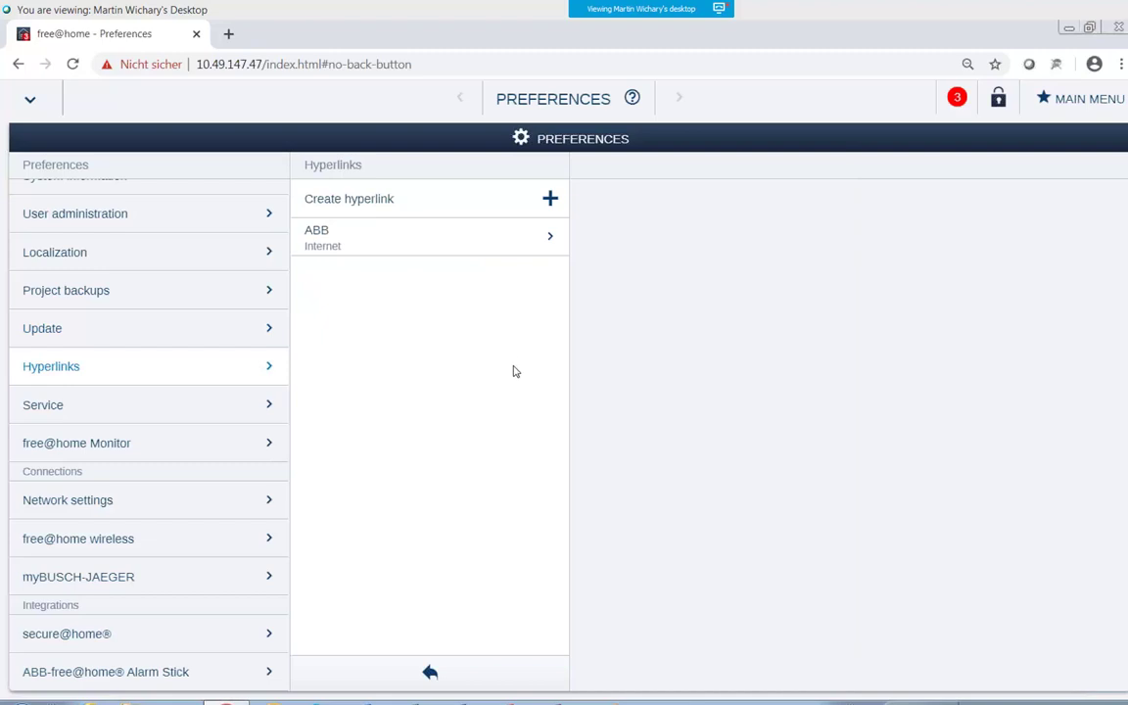
{"action": "left_click", "coordinate": [402, 245]}
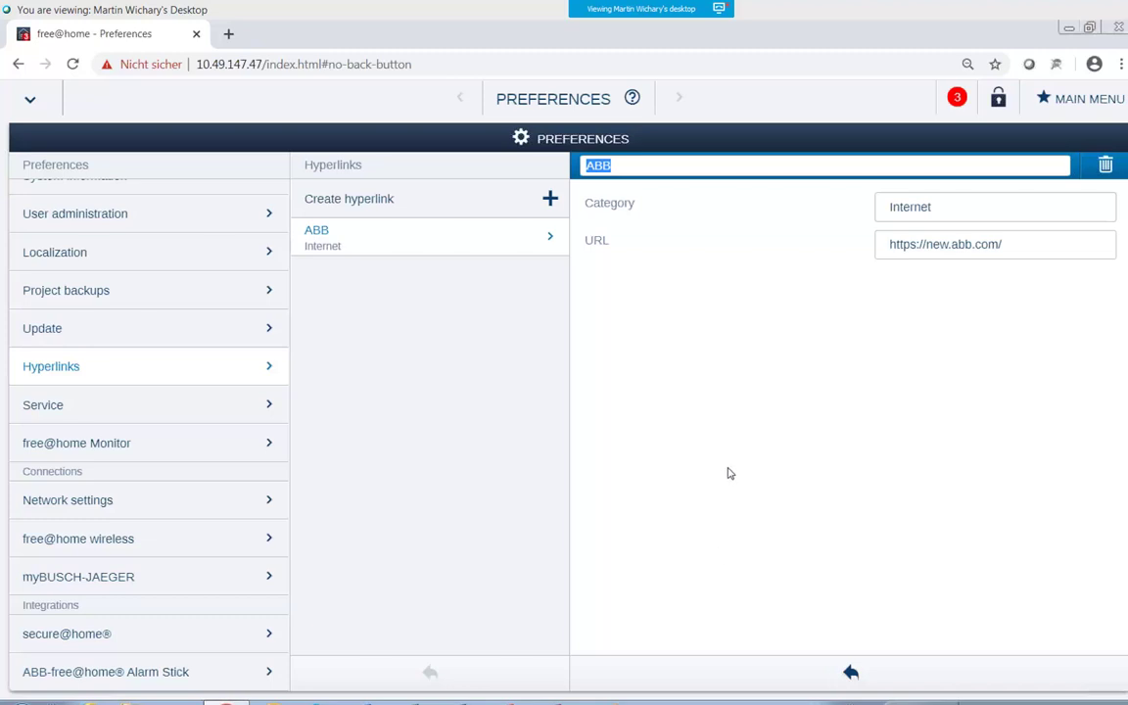
{"action": "scroll", "coordinate": [152, 412], "scroll_direction": "up", "scroll_amount": 1}
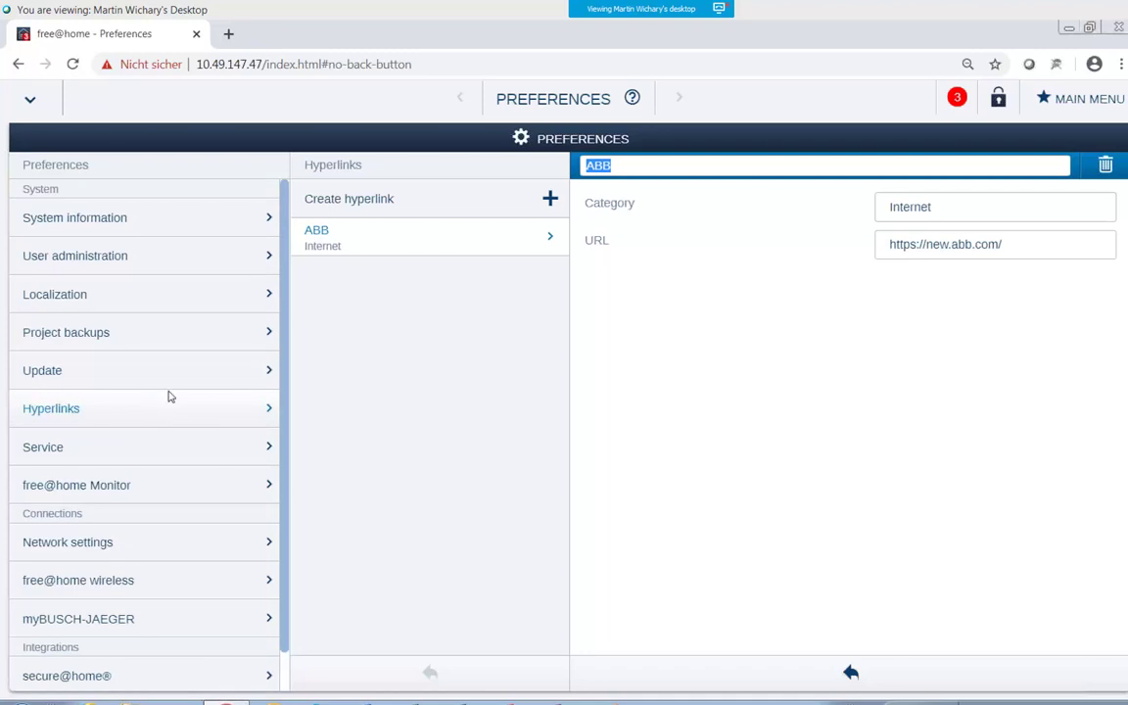
{"action": "left_click", "coordinate": [67, 222]}
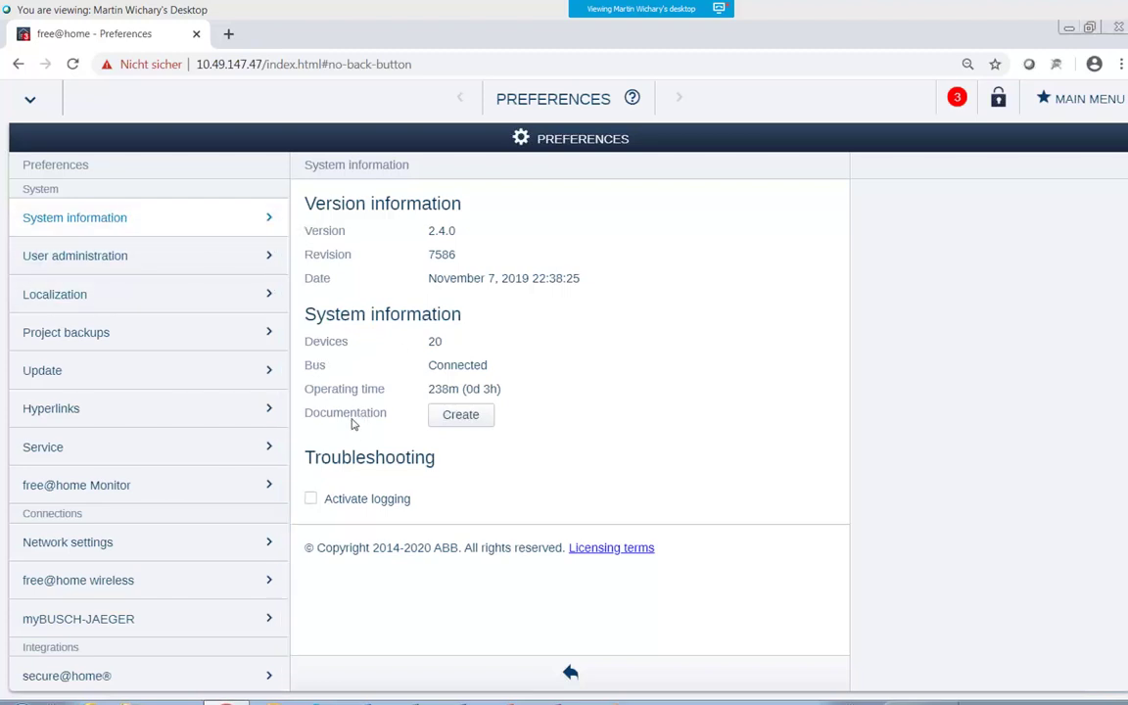
{"action": "left_click", "coordinate": [465, 421]}
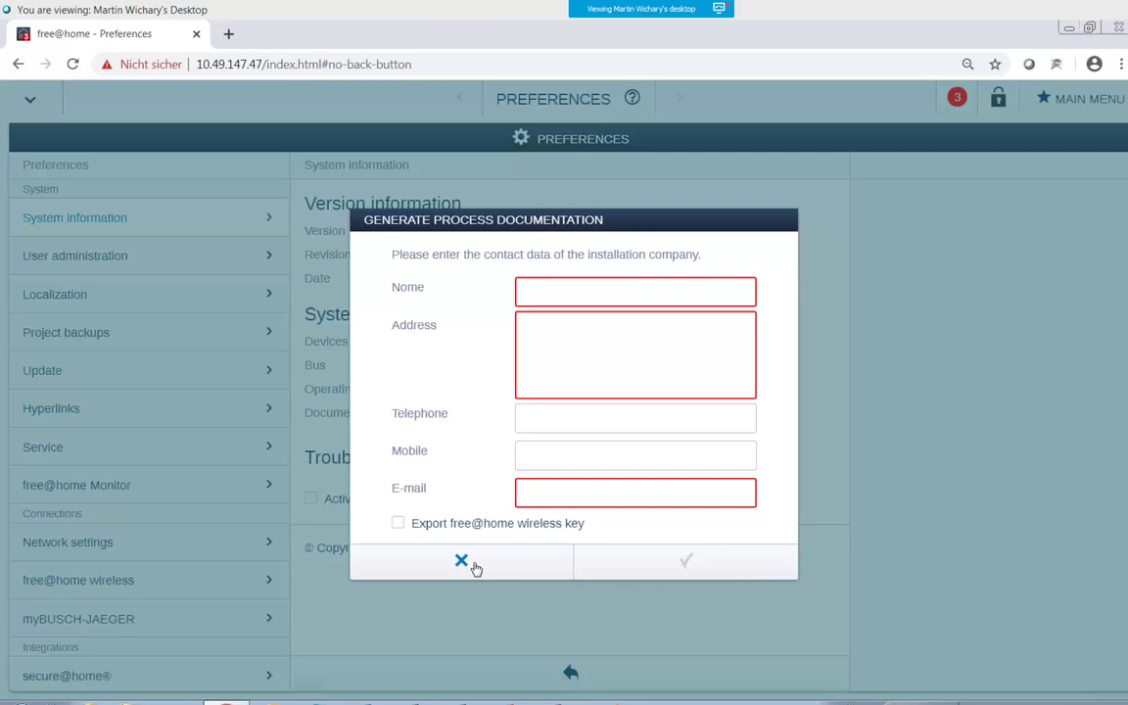
{"action": "left_click", "coordinate": [462, 564]}
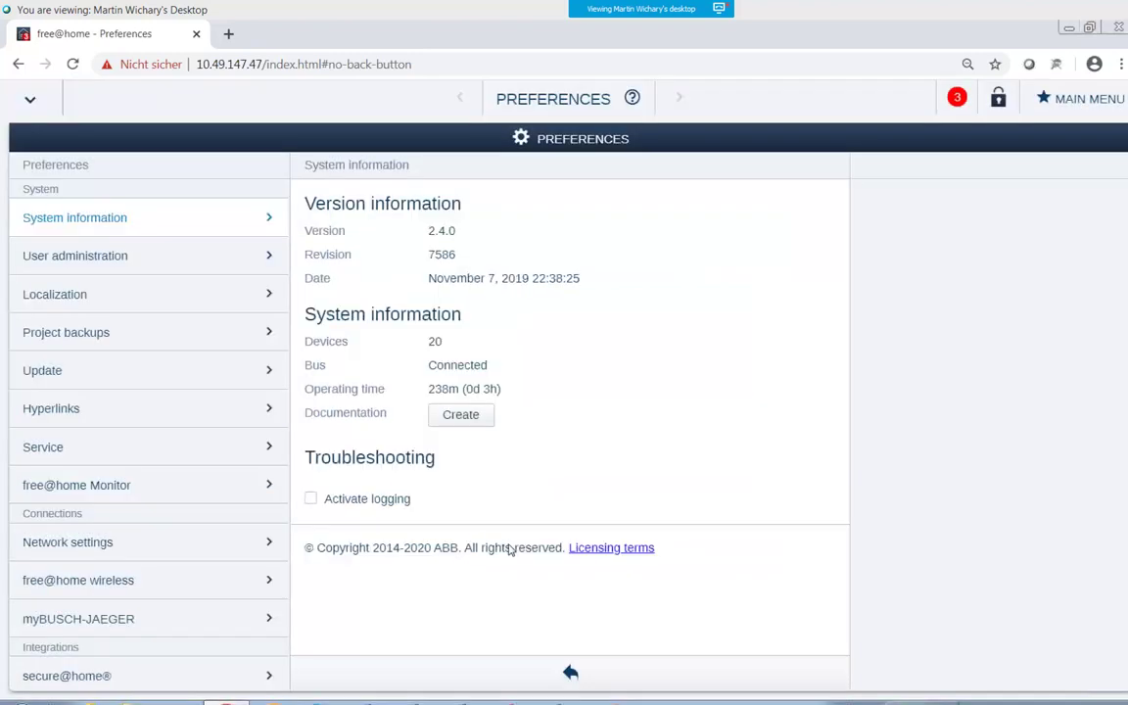